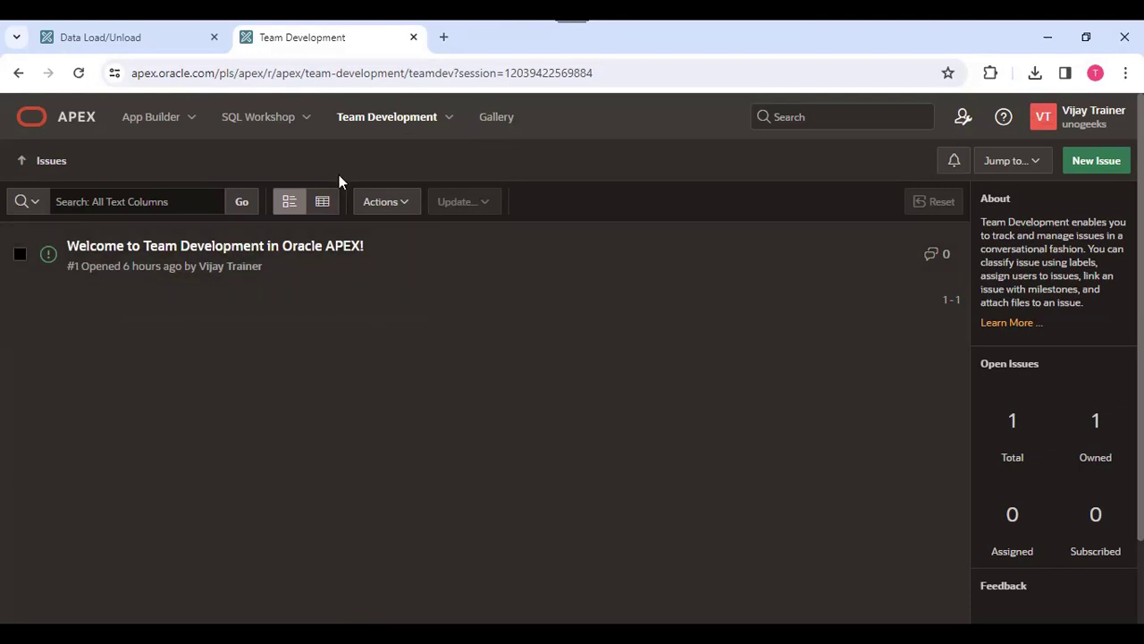
# - Open the Category label group's labels in Team Development
pyautogui.click(449, 117)
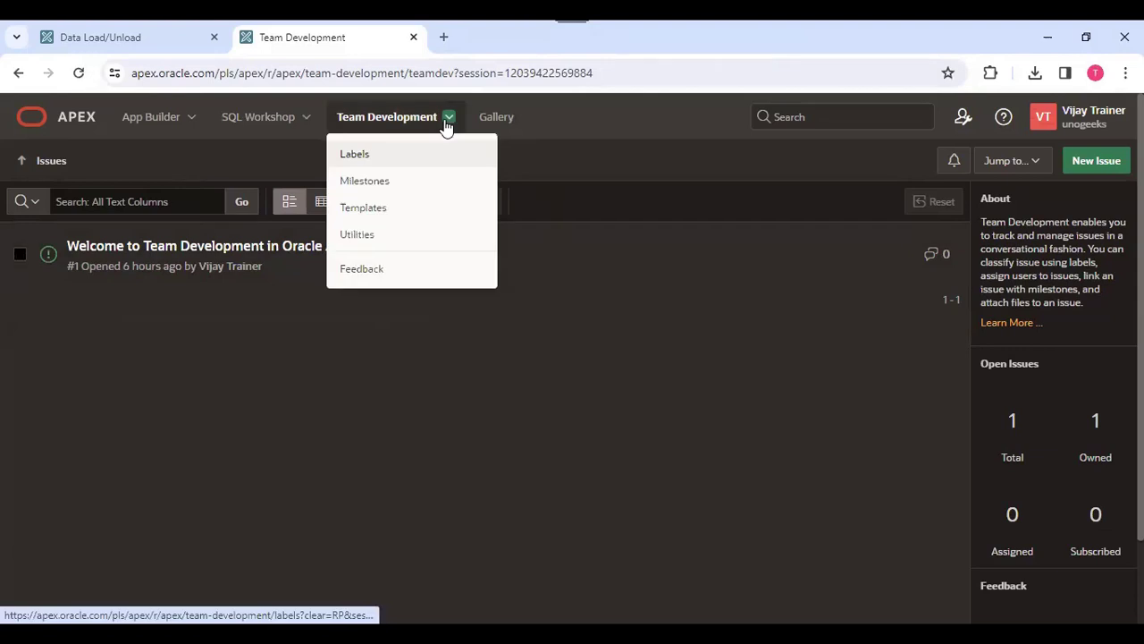
pyautogui.click(370, 159)
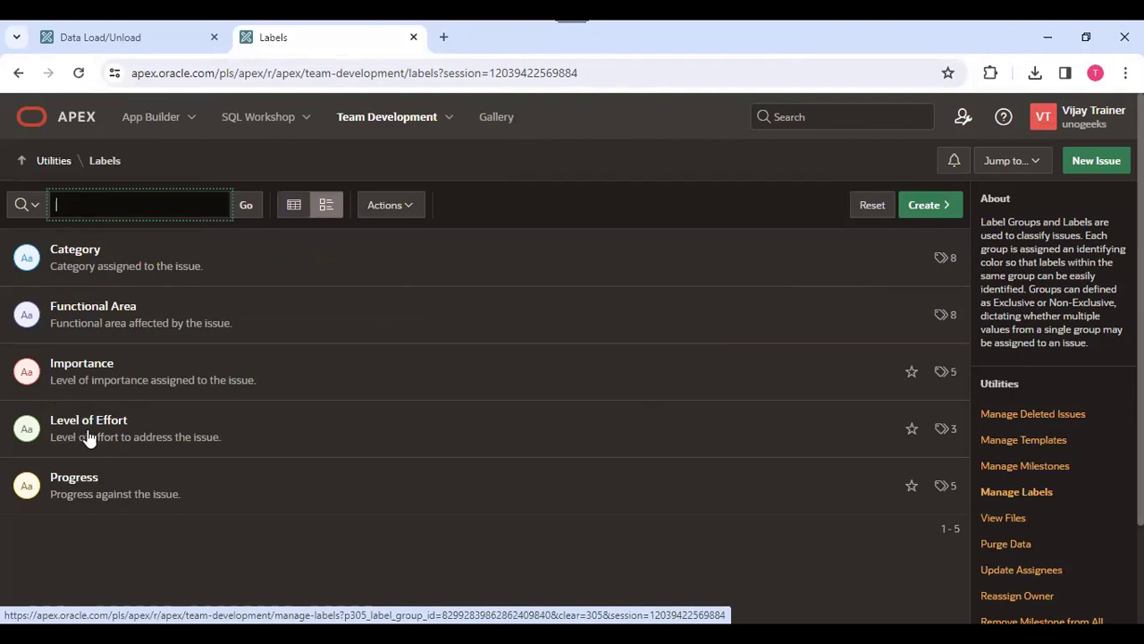
pyautogui.click(79, 261)
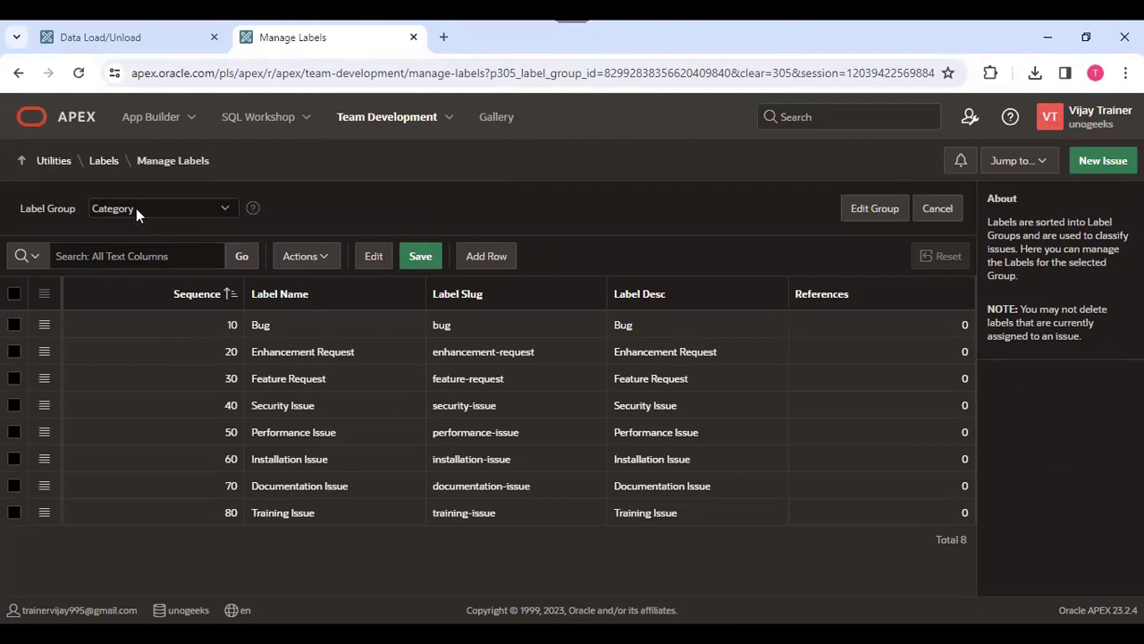
pyautogui.click(353, 511)
pyautogui.click(490, 258)
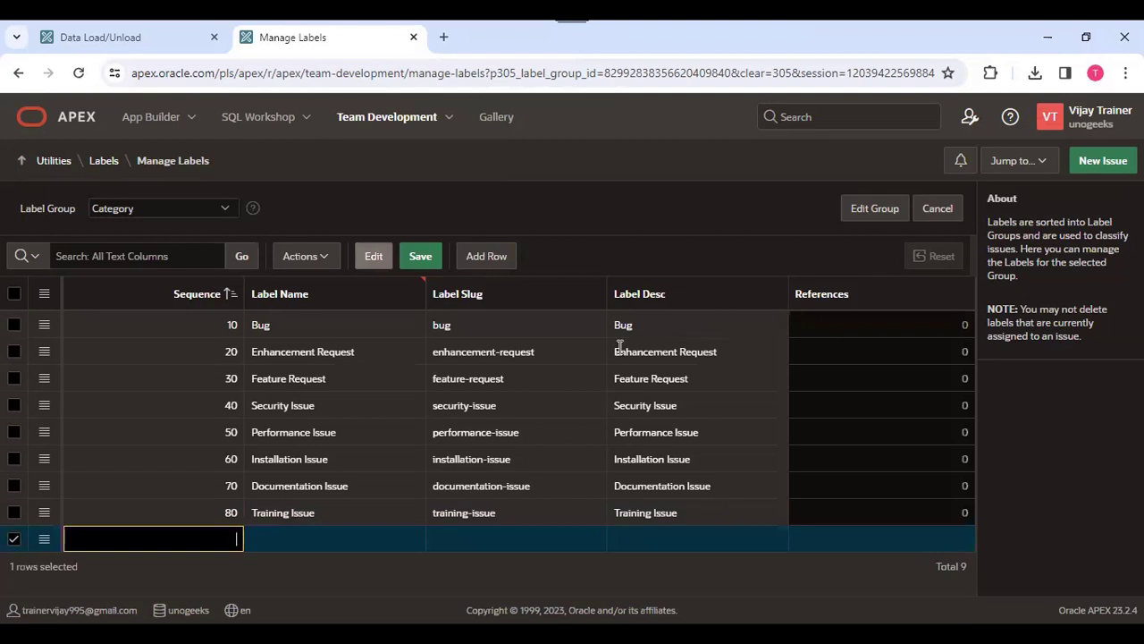
pyautogui.click(165, 207)
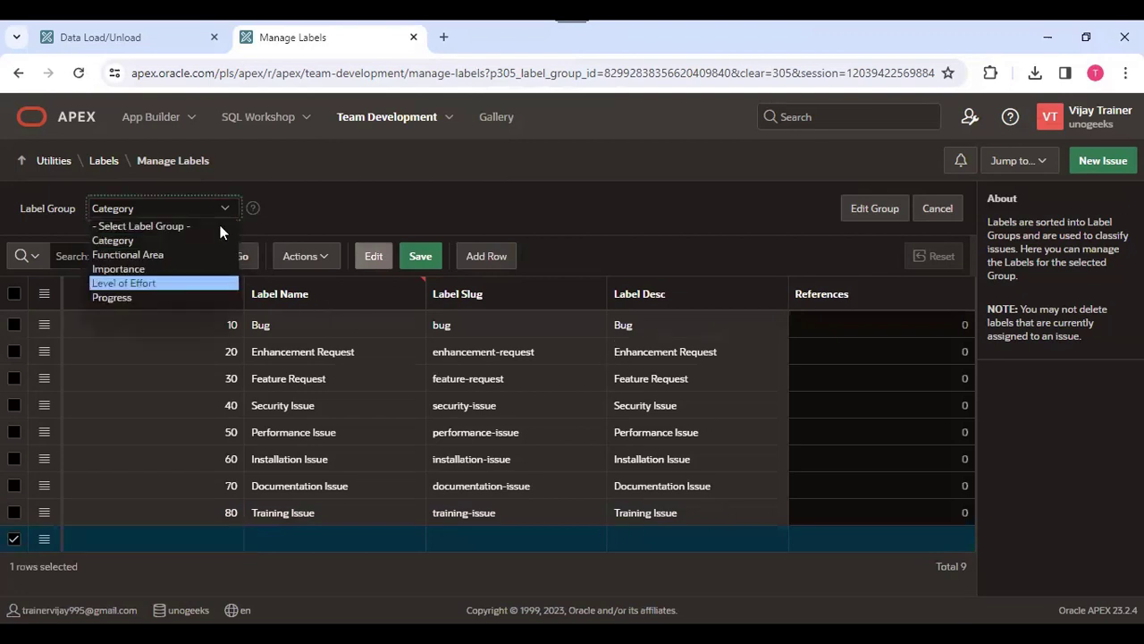
pyautogui.click(382, 130)
# - Go to Milestones and create a milestone named Database Design dated 04/03/2024
pyautogui.click(444, 120)
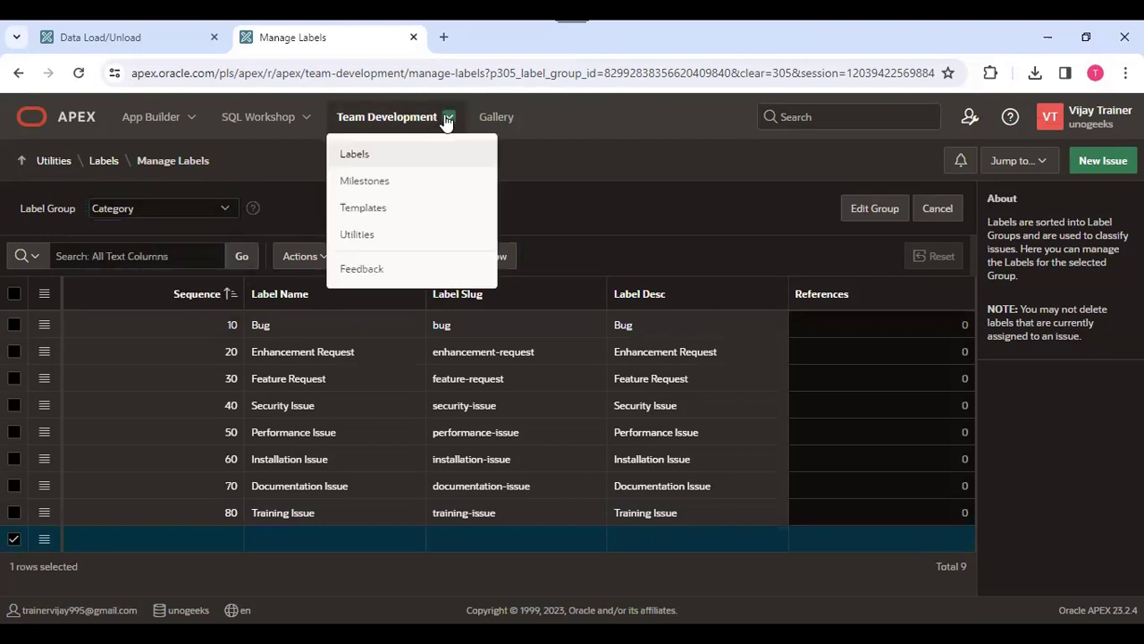
pyautogui.click(428, 189)
pyautogui.press('Return')
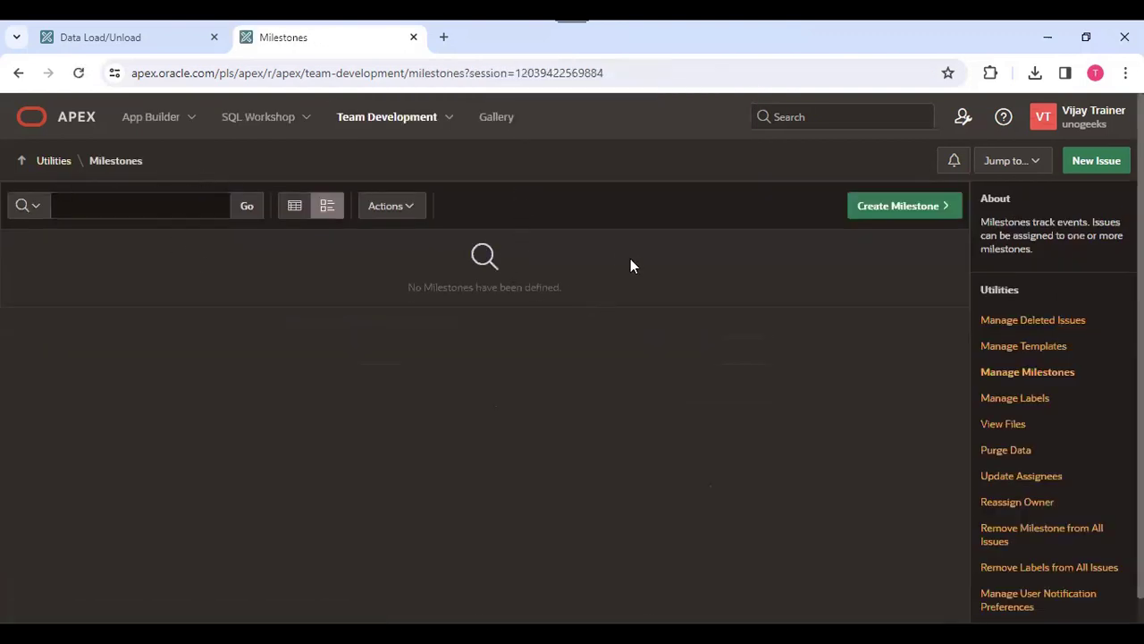
pyautogui.click(921, 213)
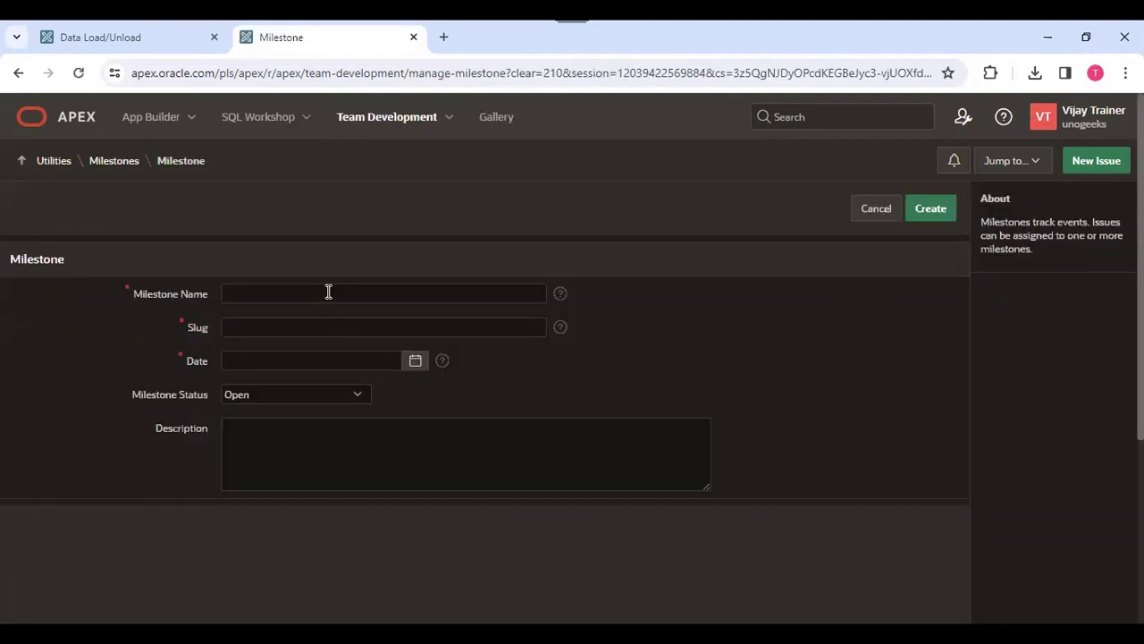
pyautogui.click(328, 291)
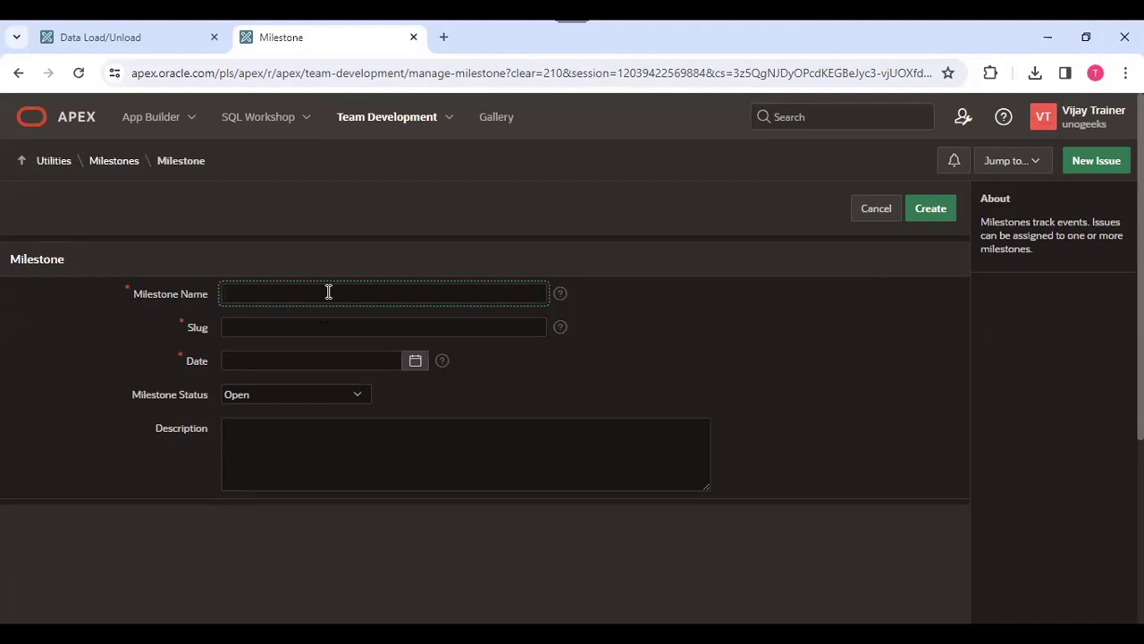
pyautogui.write('Database Design')
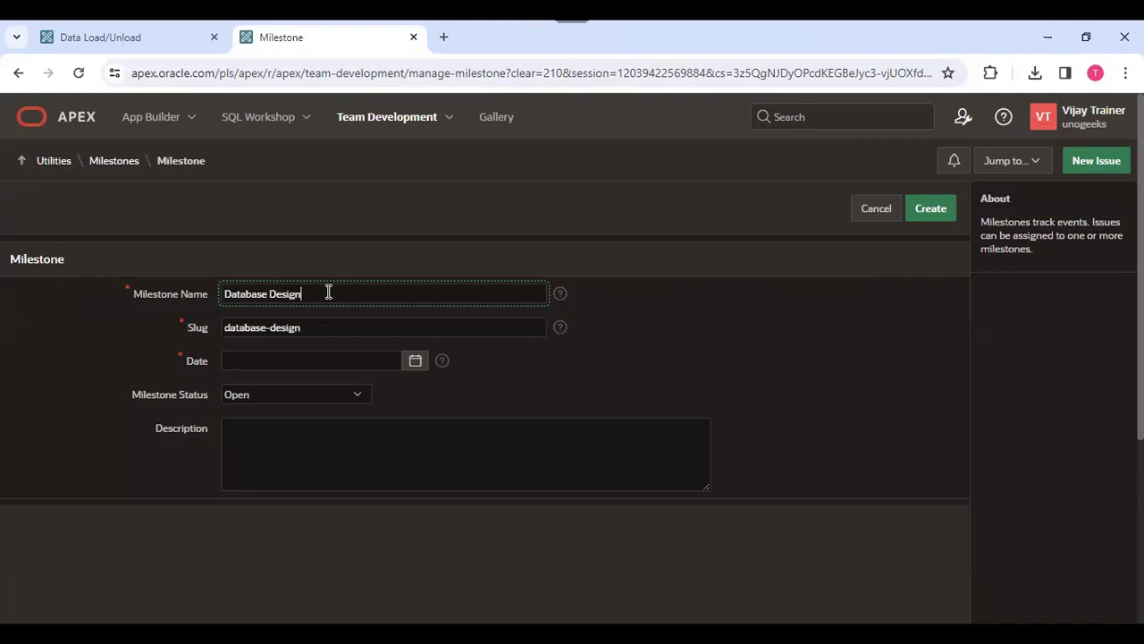
pyautogui.click(636, 319)
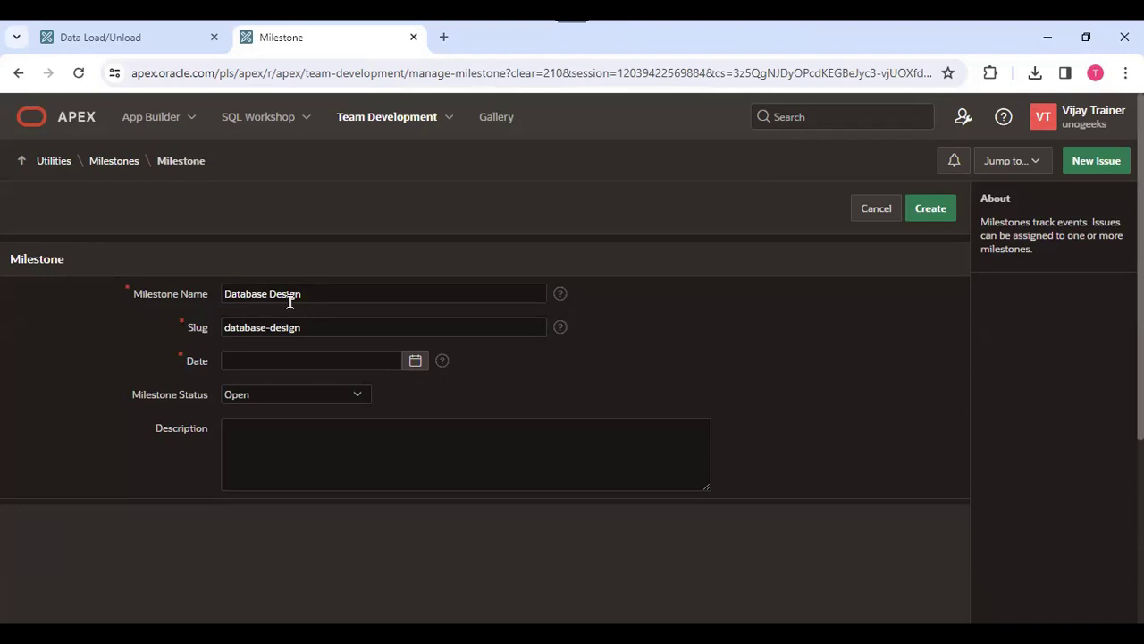
pyautogui.click(416, 362)
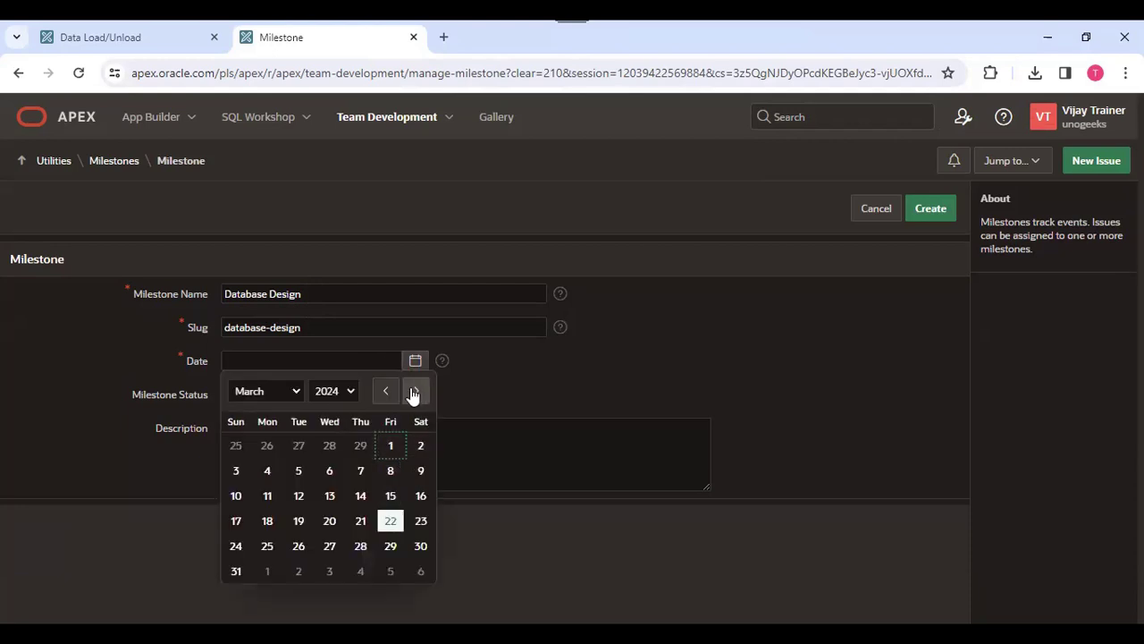
pyautogui.click(414, 391)
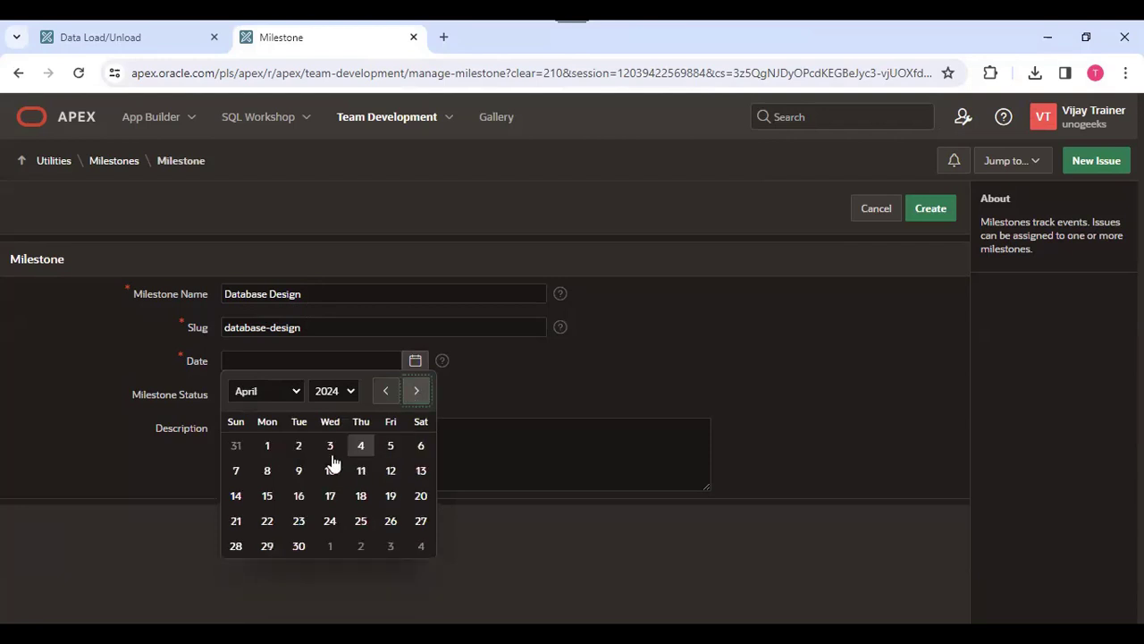
pyautogui.click(329, 447)
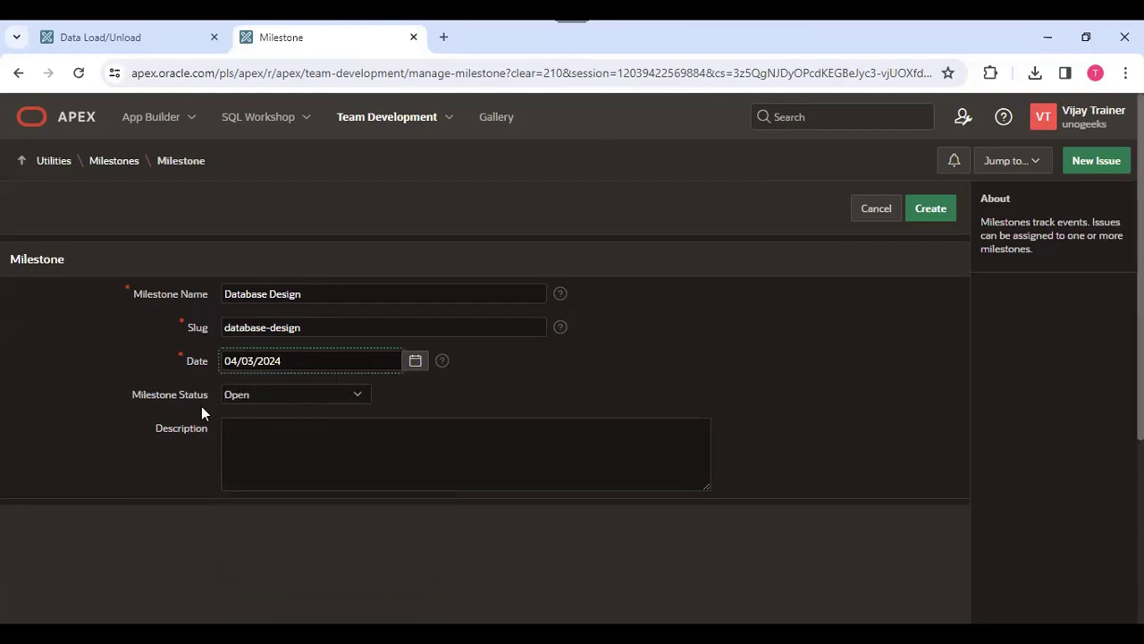
pyautogui.click(250, 444)
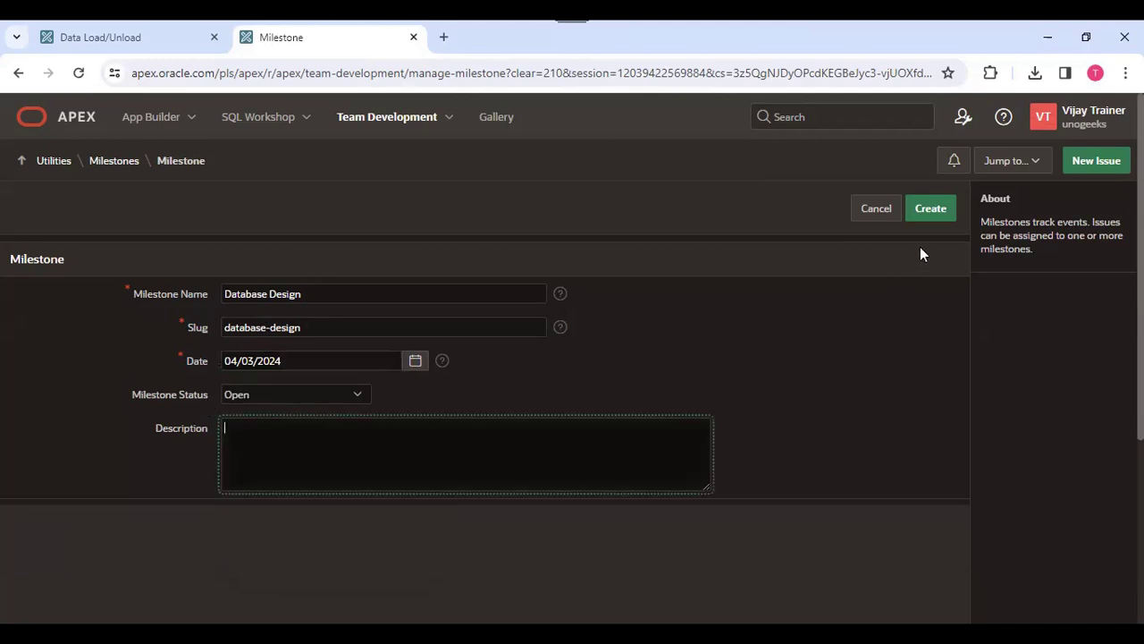
pyautogui.click(932, 215)
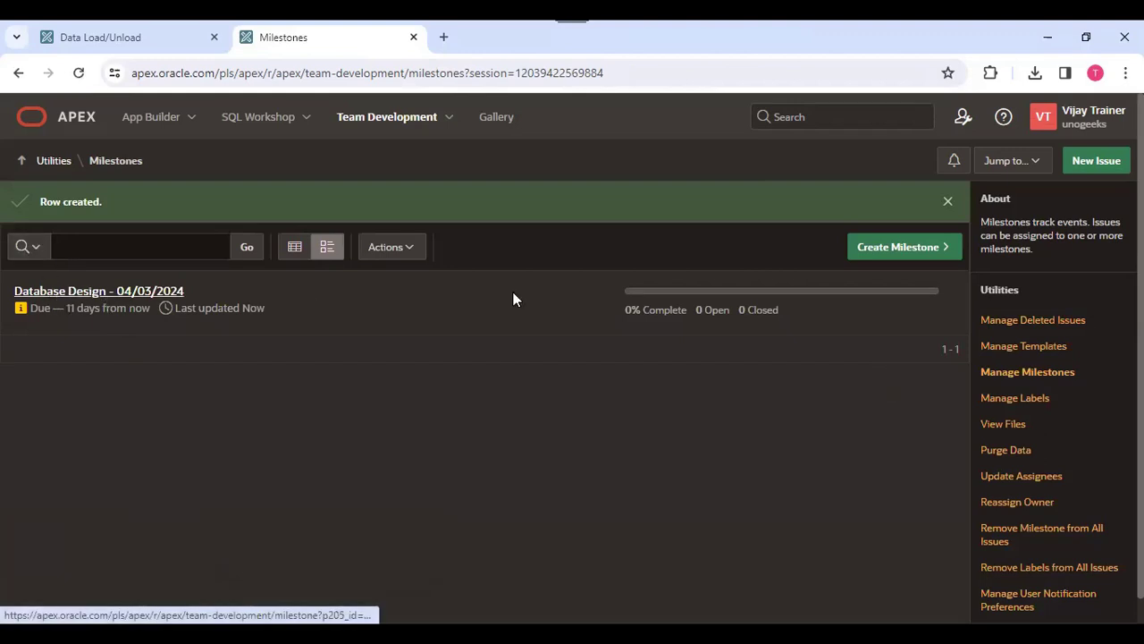
# - Create a milestone named UI Design dated 05/30/2024
pyautogui.click(914, 254)
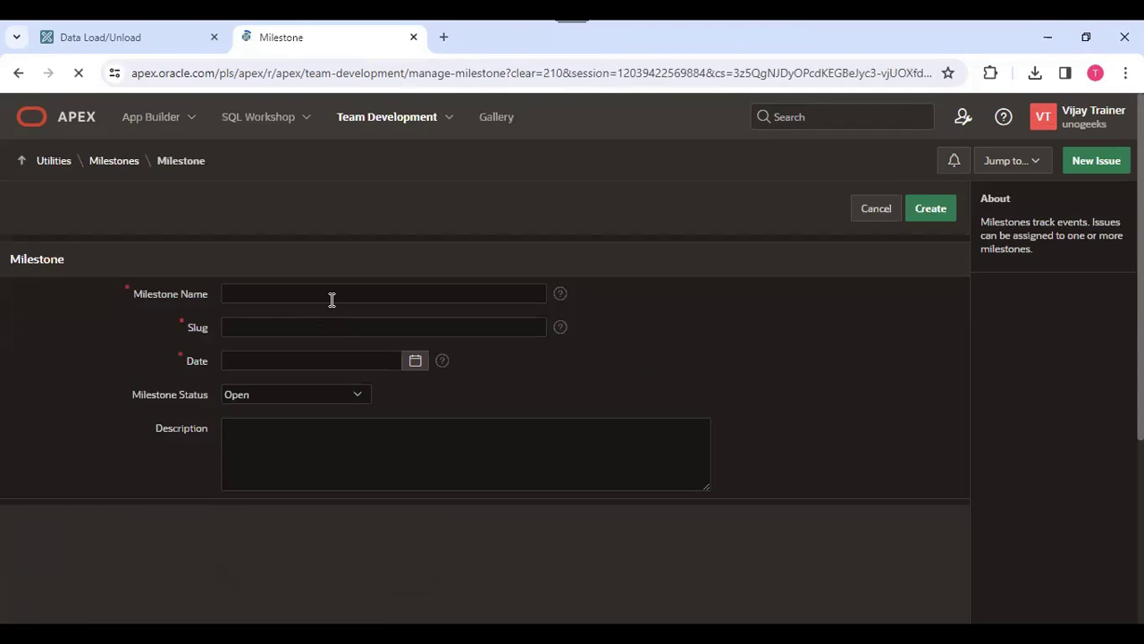
pyautogui.click(334, 296)
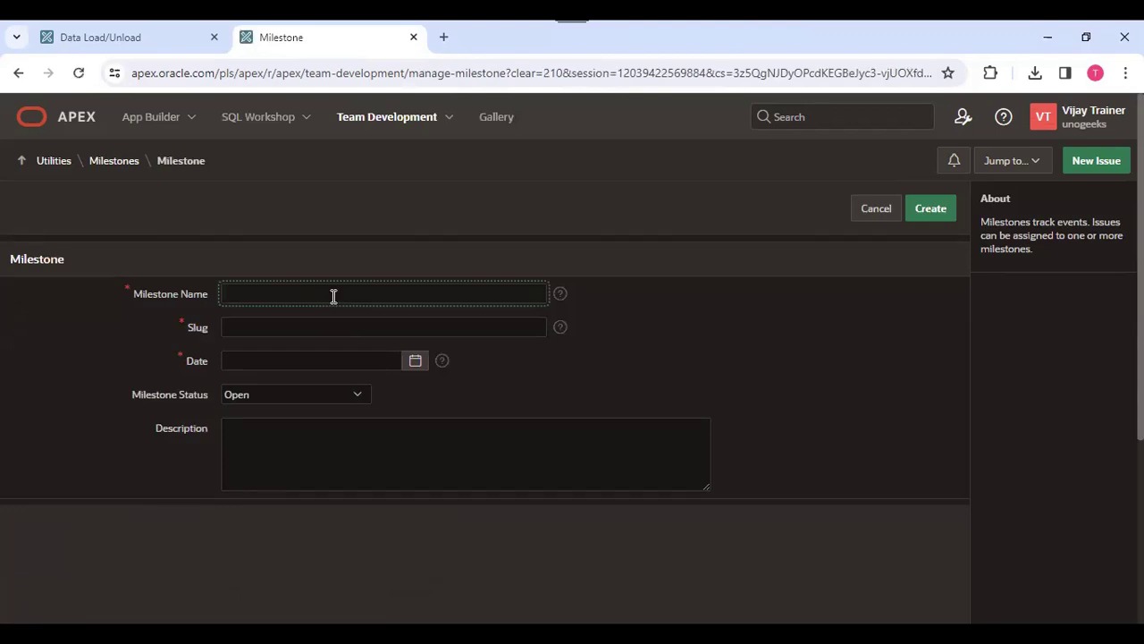
pyautogui.write('UI Design')
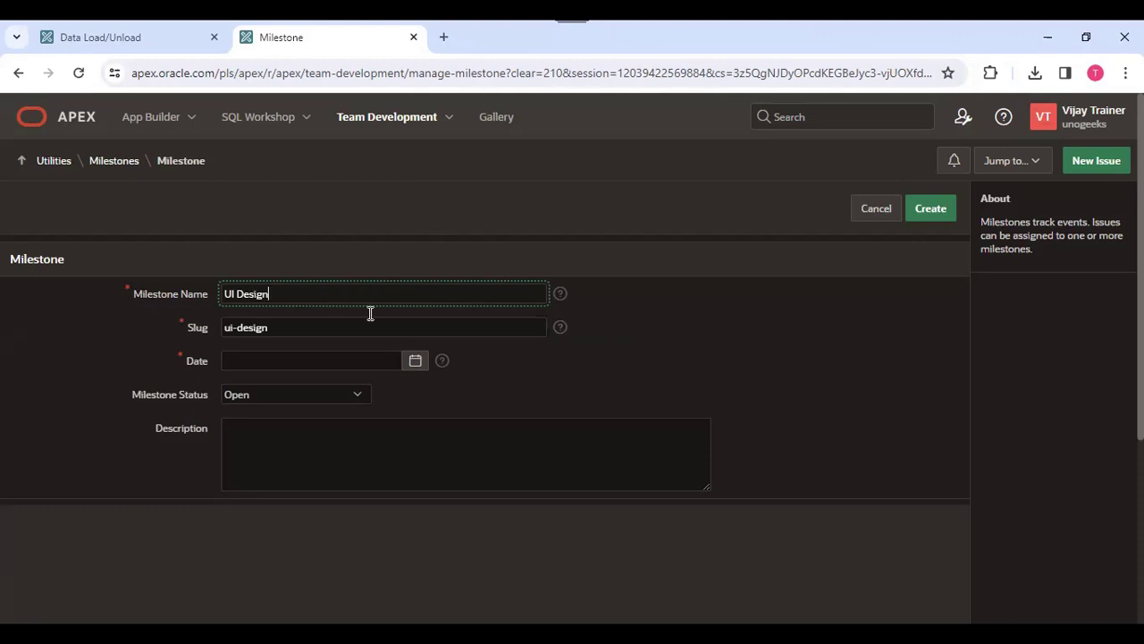
pyautogui.click(415, 361)
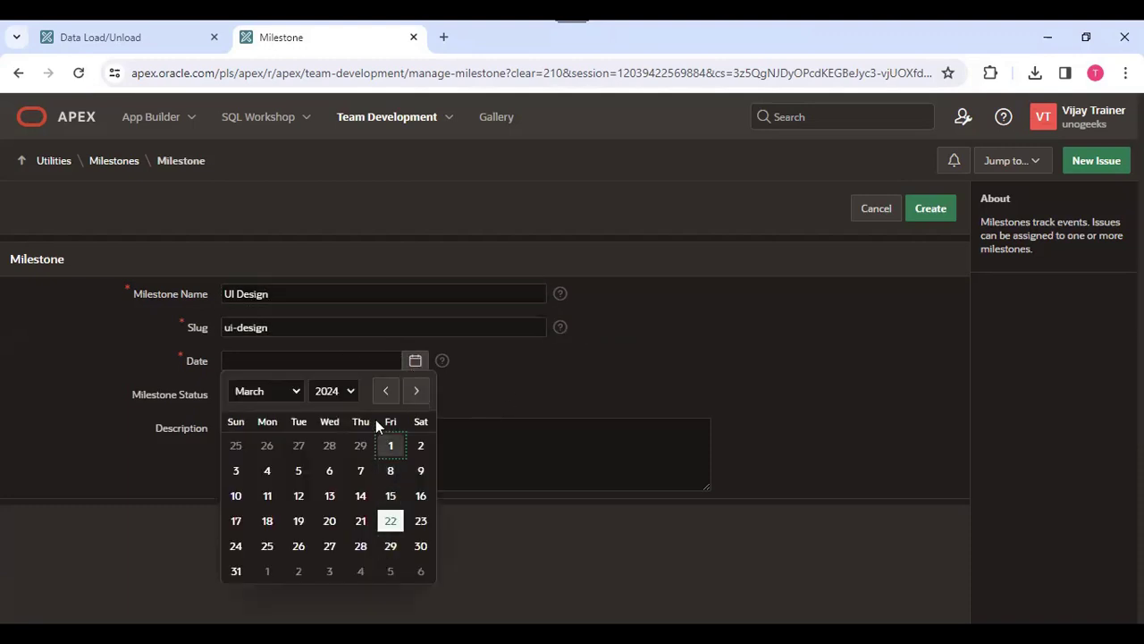
pyautogui.click(416, 390)
pyautogui.click(418, 394)
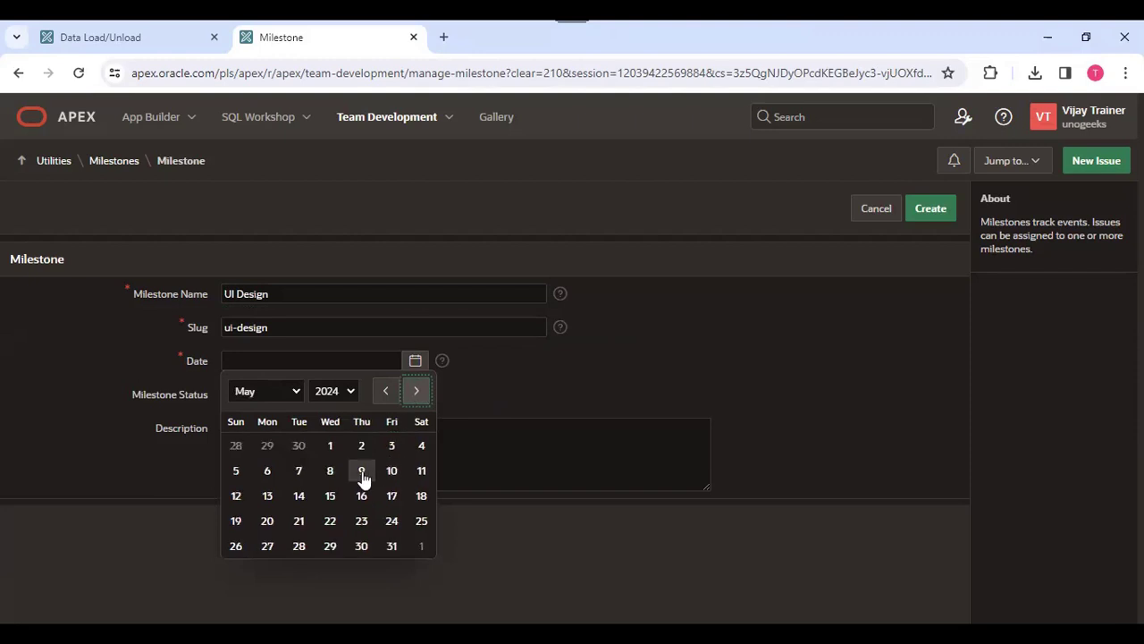
pyautogui.click(362, 547)
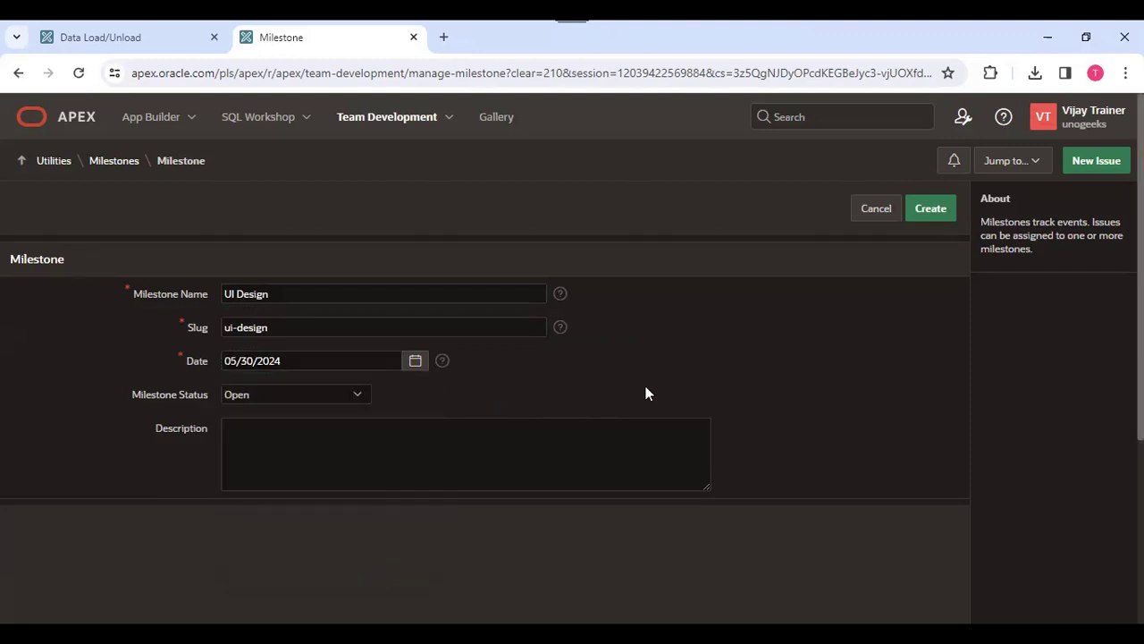
pyautogui.click(930, 211)
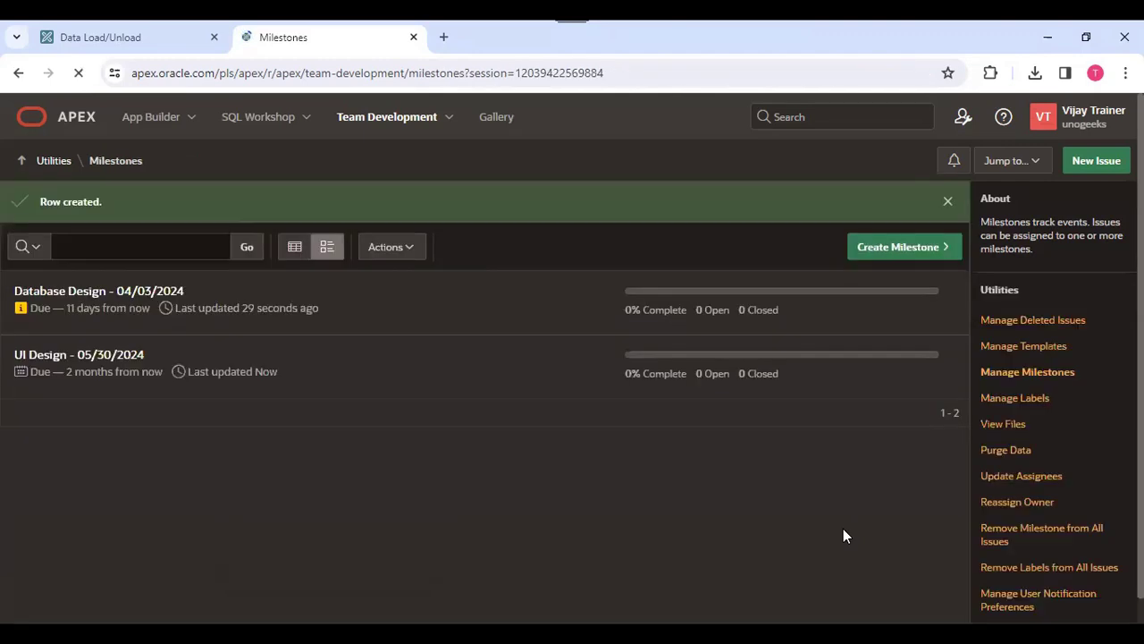
# - Create a milestone named UAT dated 05/31/2024
pyautogui.click(897, 250)
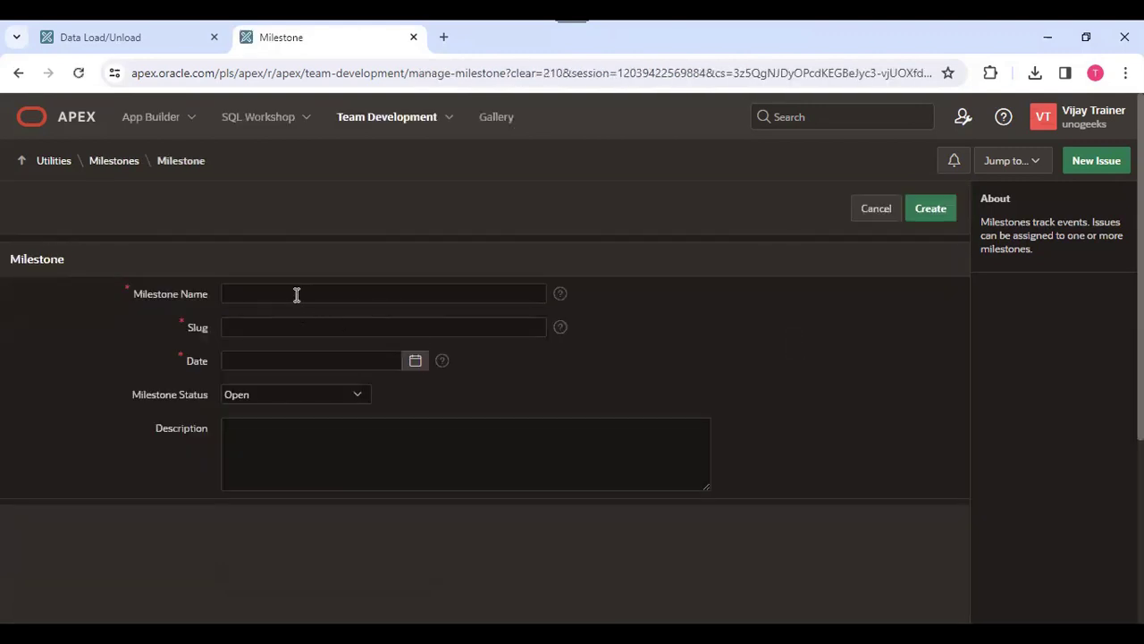
pyautogui.click(297, 294)
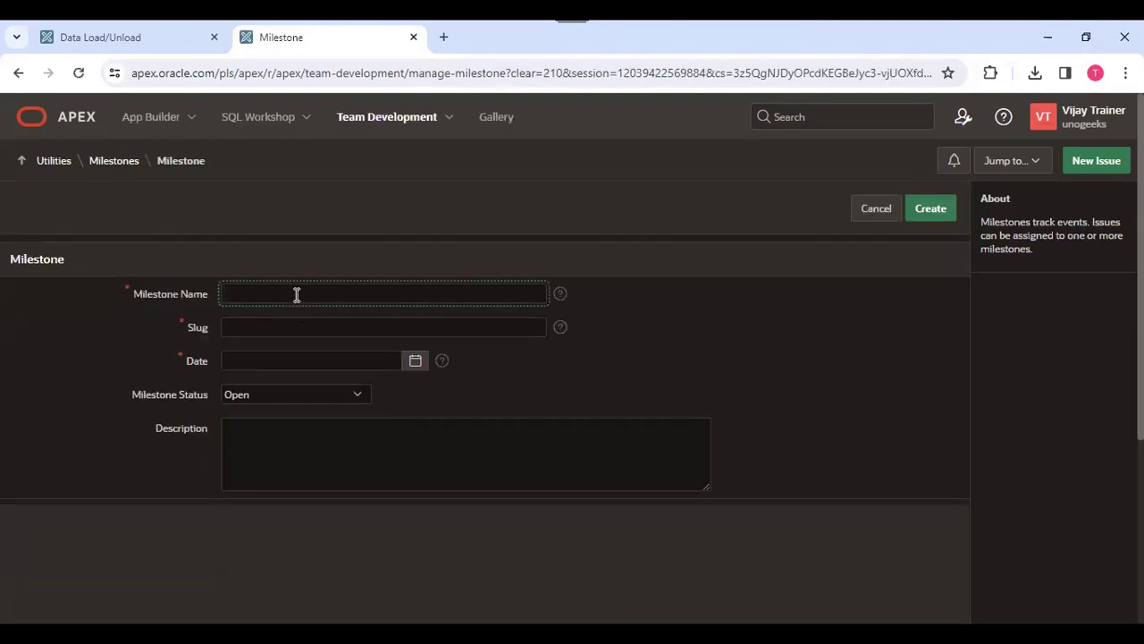
pyautogui.write('UAT')
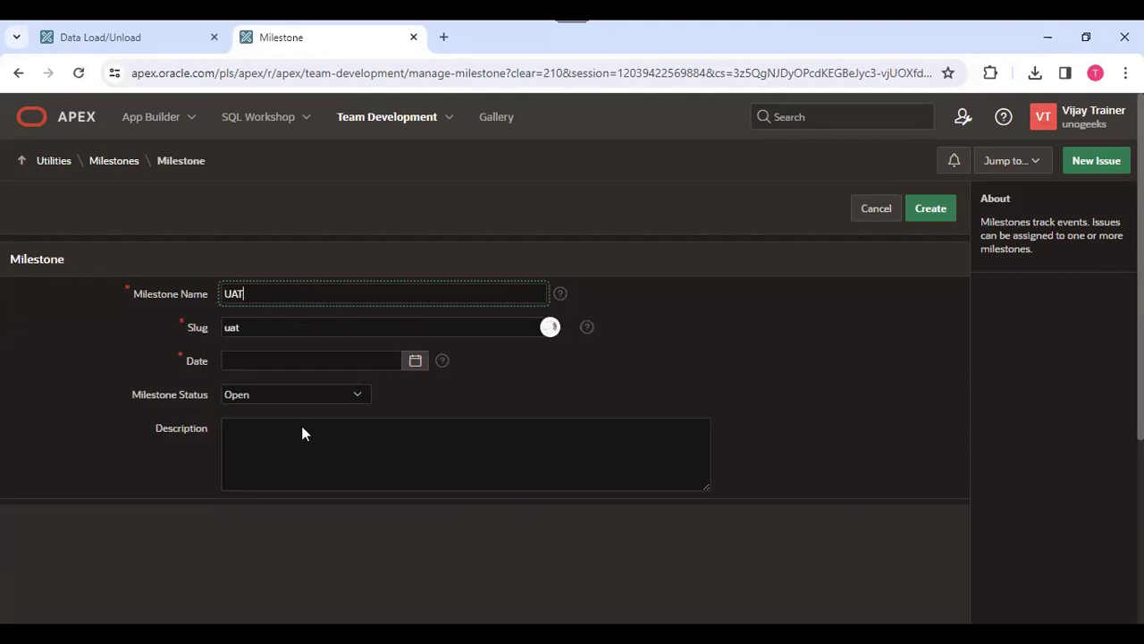
pyautogui.click(416, 361)
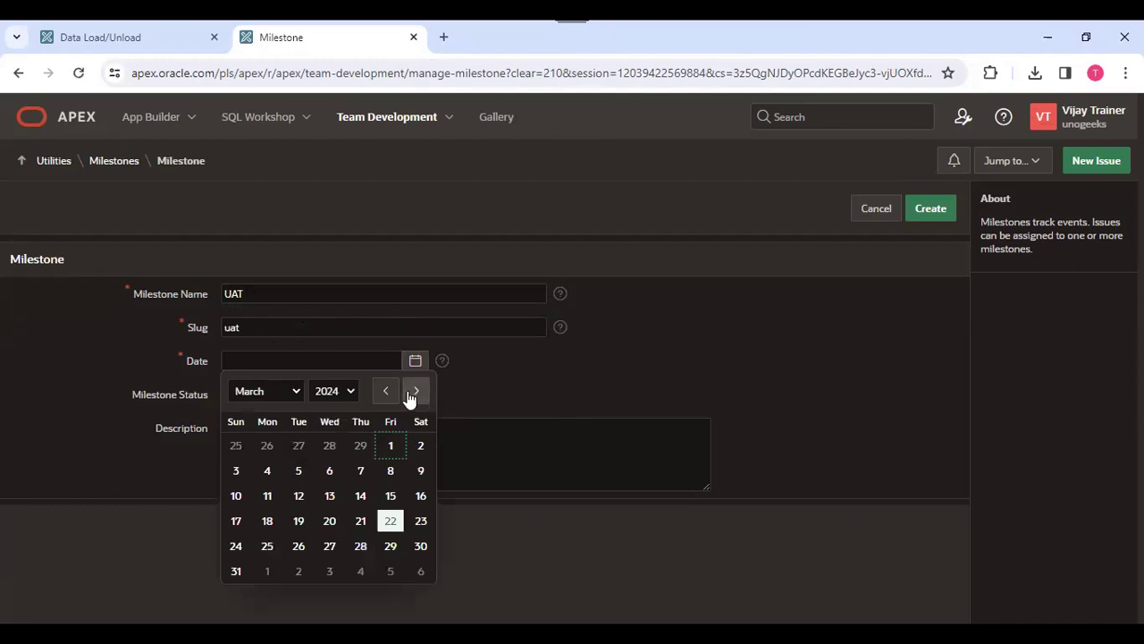
pyautogui.click(414, 393)
pyautogui.click(415, 393)
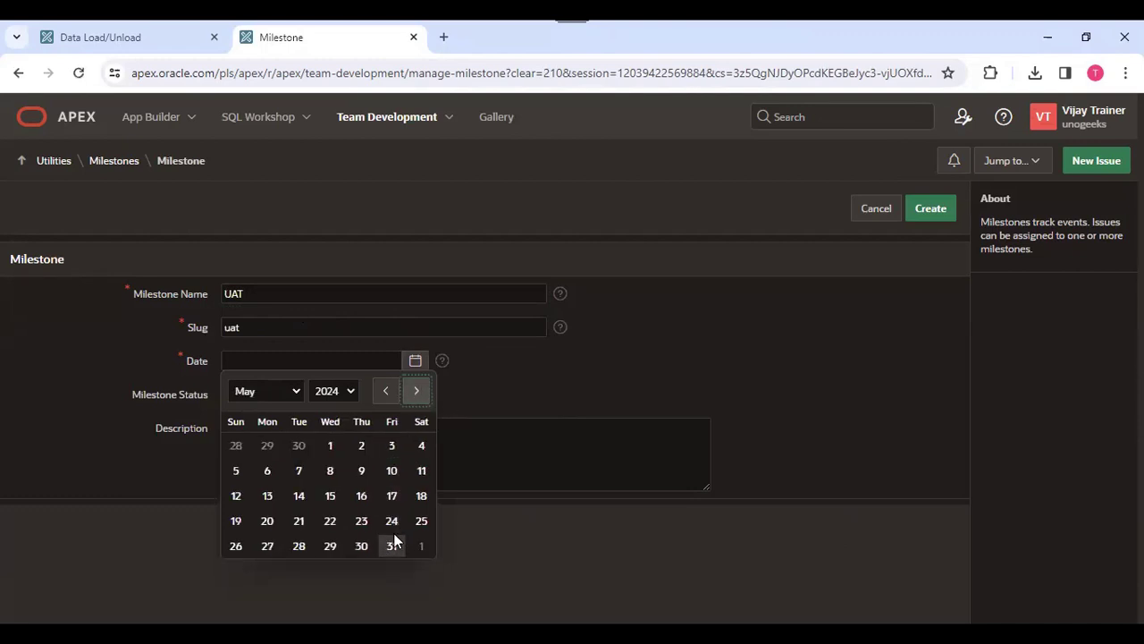
pyautogui.click(394, 543)
pyautogui.click(947, 217)
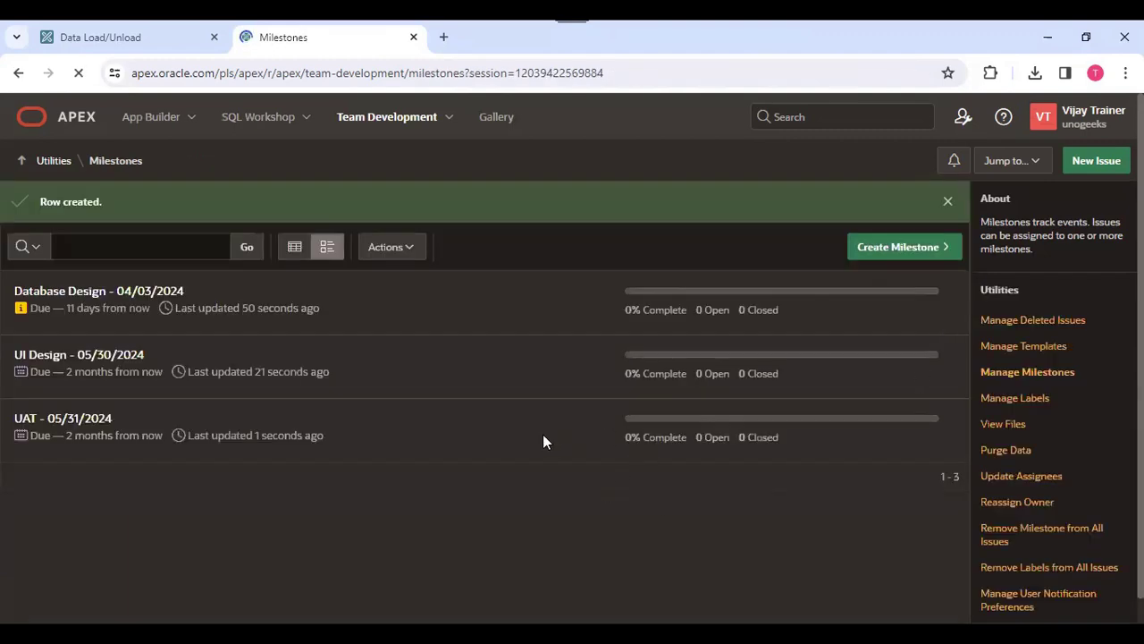
# - Create a milestone named Go Live dated 07/31/2024
pyautogui.click(913, 251)
pyautogui.click(313, 284)
pyautogui.write('Go ')
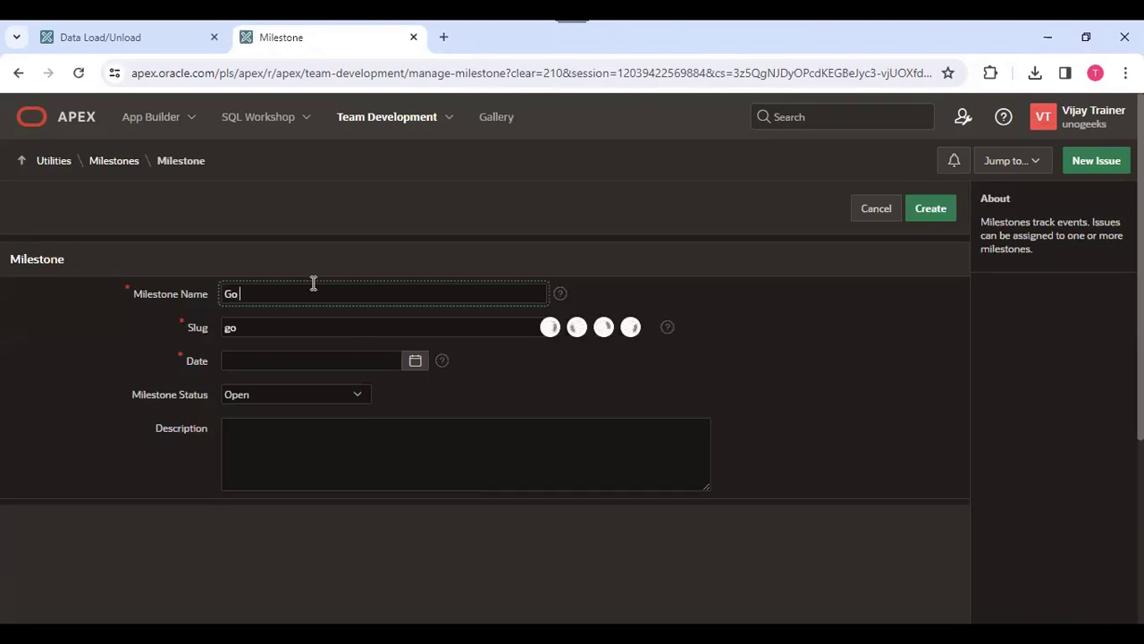
pyautogui.write('Live')
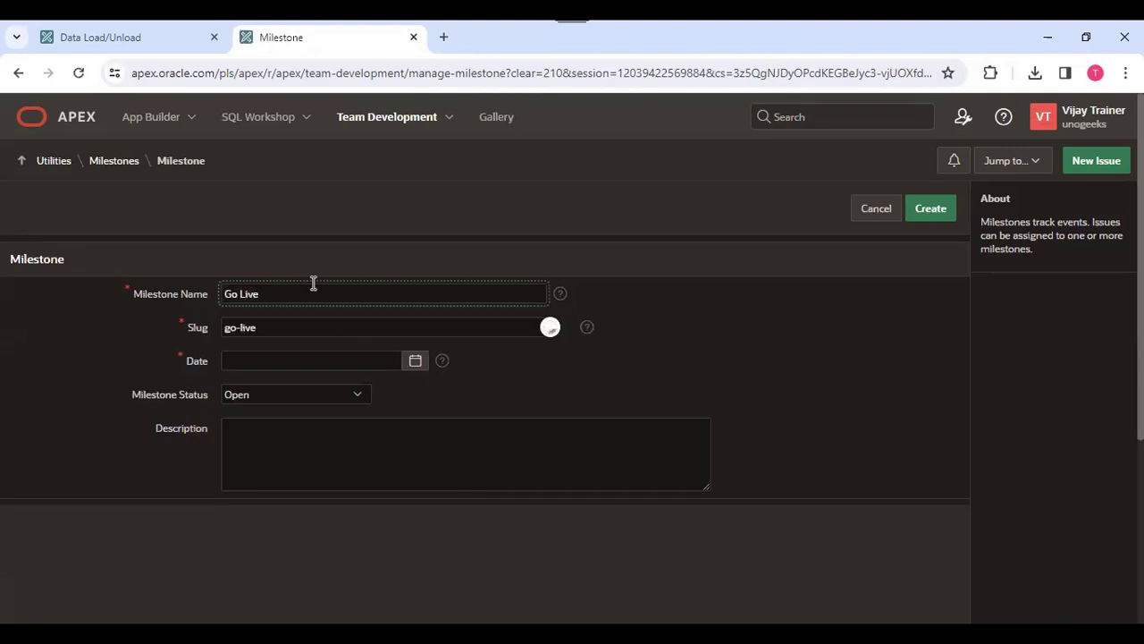
pyautogui.click(414, 361)
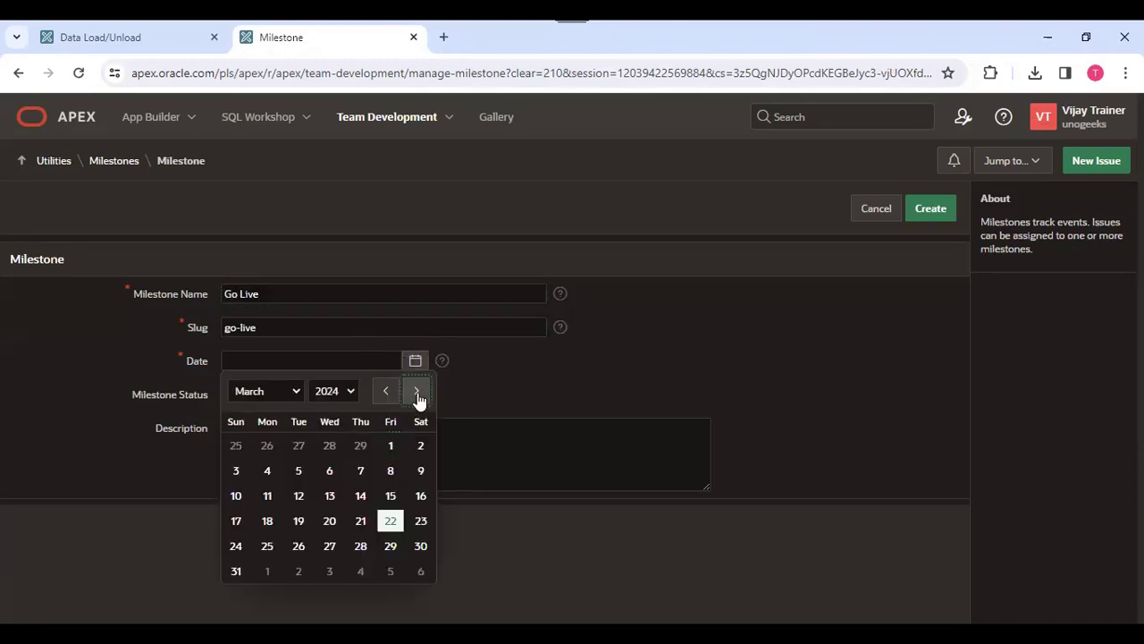
pyautogui.click(416, 391)
pyautogui.click(415, 391)
pyautogui.click(416, 390)
pyautogui.click(415, 390)
pyautogui.click(329, 547)
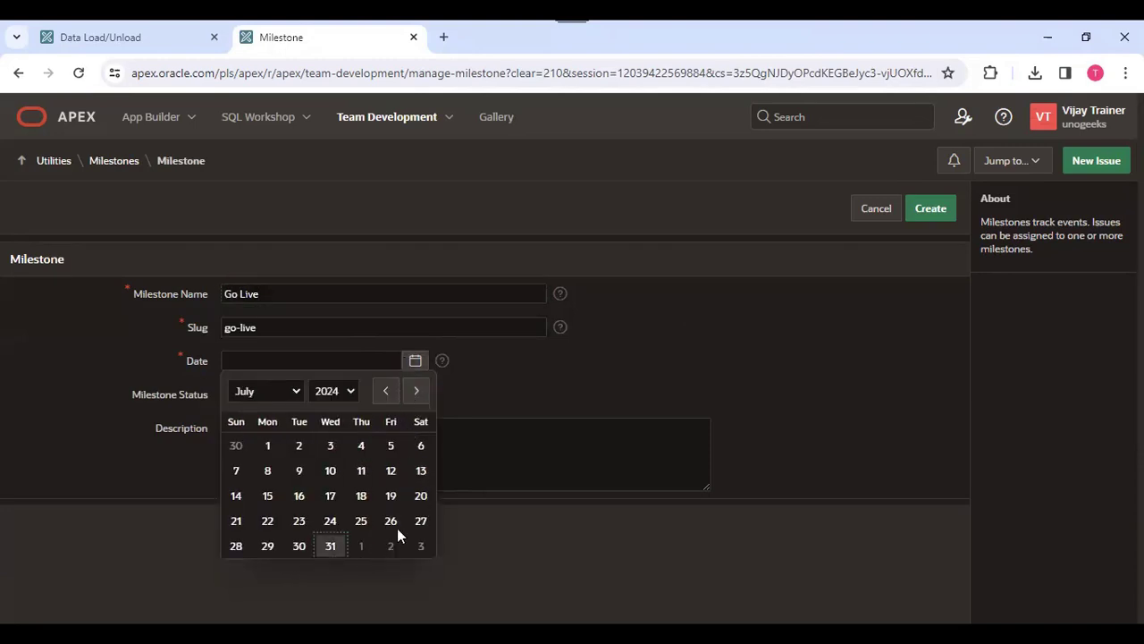
pyautogui.click(943, 214)
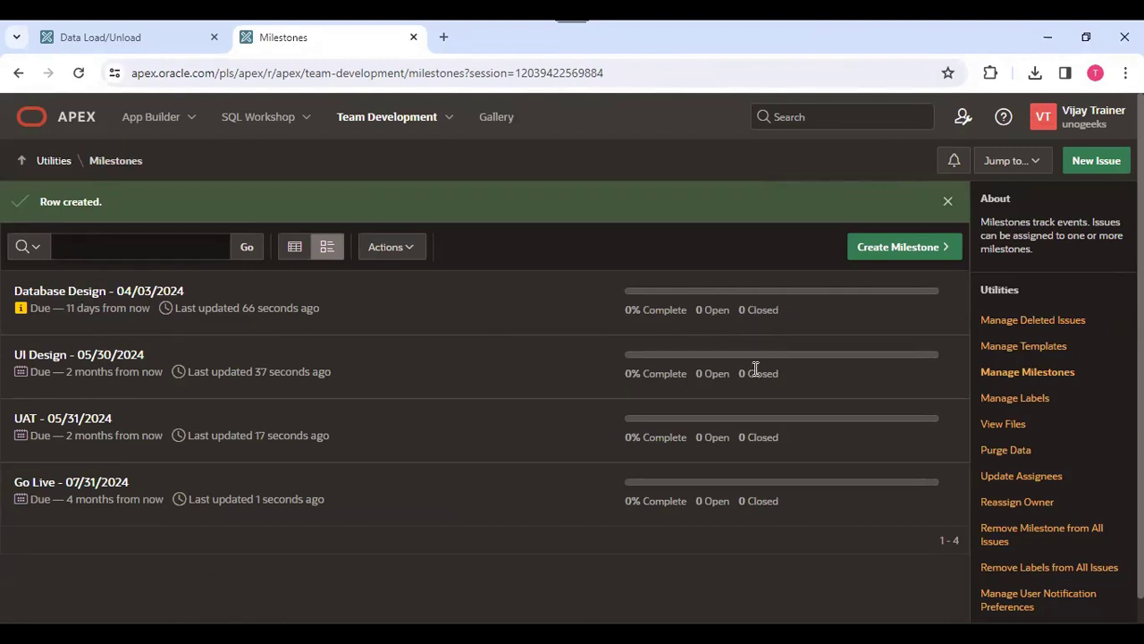
# - Open the Database Design milestone's details
pyautogui.click(99, 298)
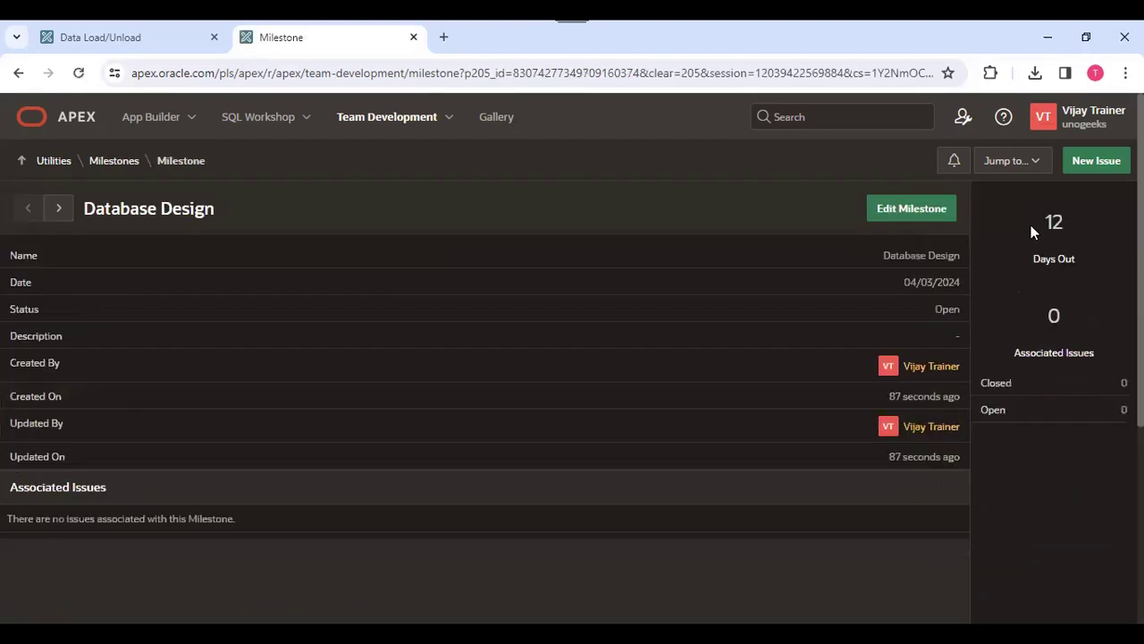
# - Open the user profile notifications and their notification preferences
pyautogui.click(953, 162)
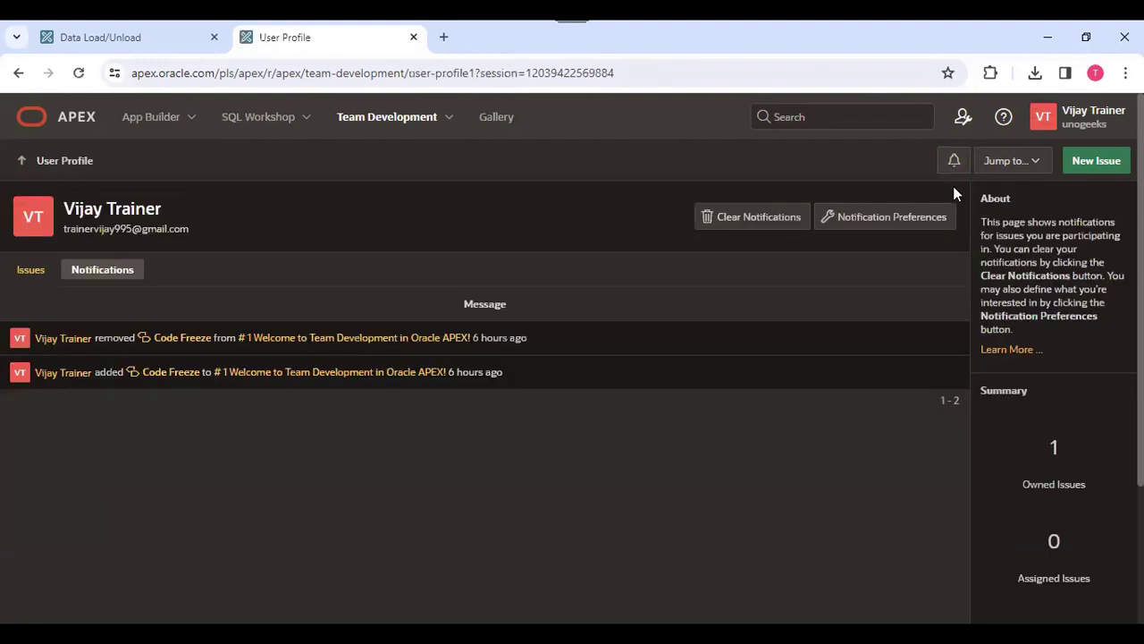
pyautogui.click(907, 220)
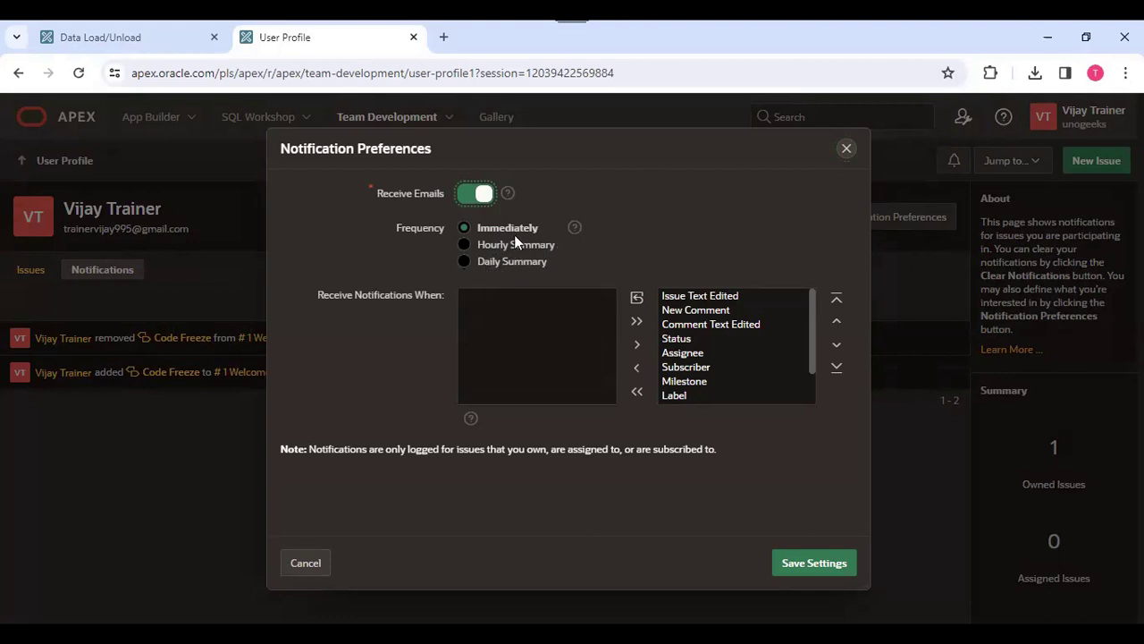
pyautogui.scroll(-2, 729, 341)
pyautogui.scroll(2, 728, 343)
# - Try limiting notifications to Issue Text Edited only, closing the preferences dialog without saving
pyautogui.click(636, 393)
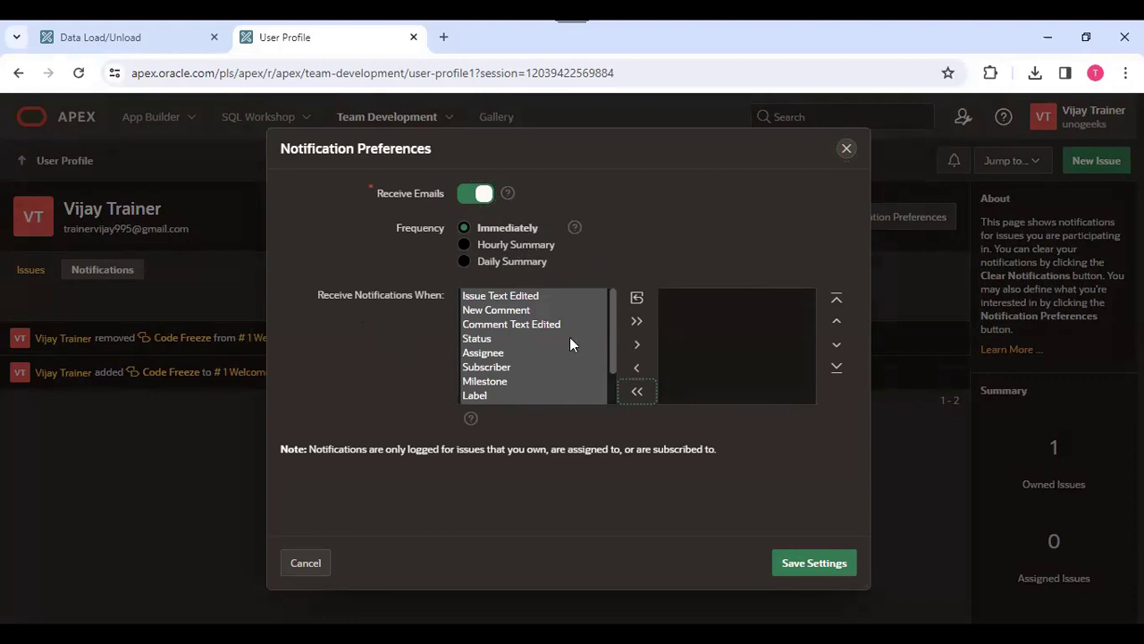
pyautogui.click(382, 316)
pyautogui.doubleClick(505, 302)
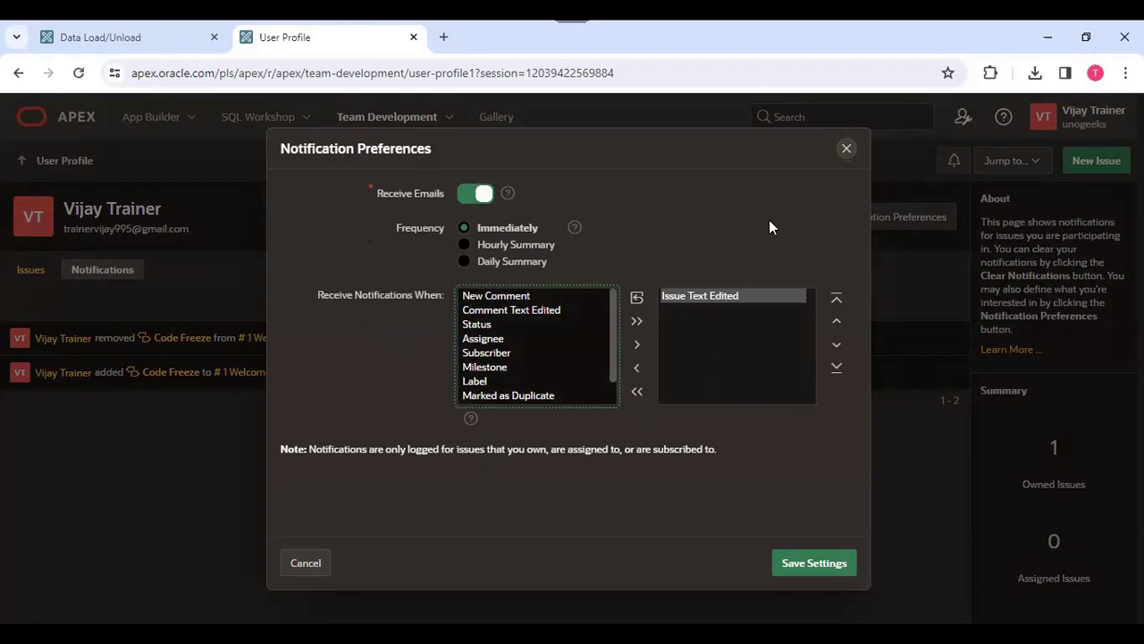
pyautogui.click(847, 149)
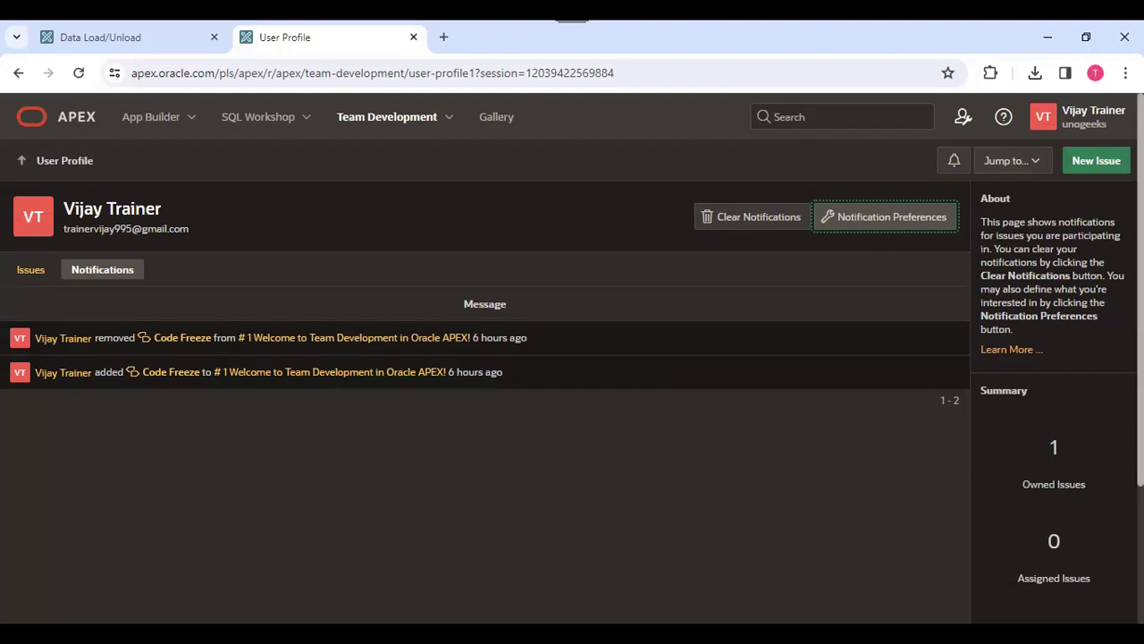
# - Browse the issue templates list and the new-template form without creating anything
pyautogui.click(1093, 165)
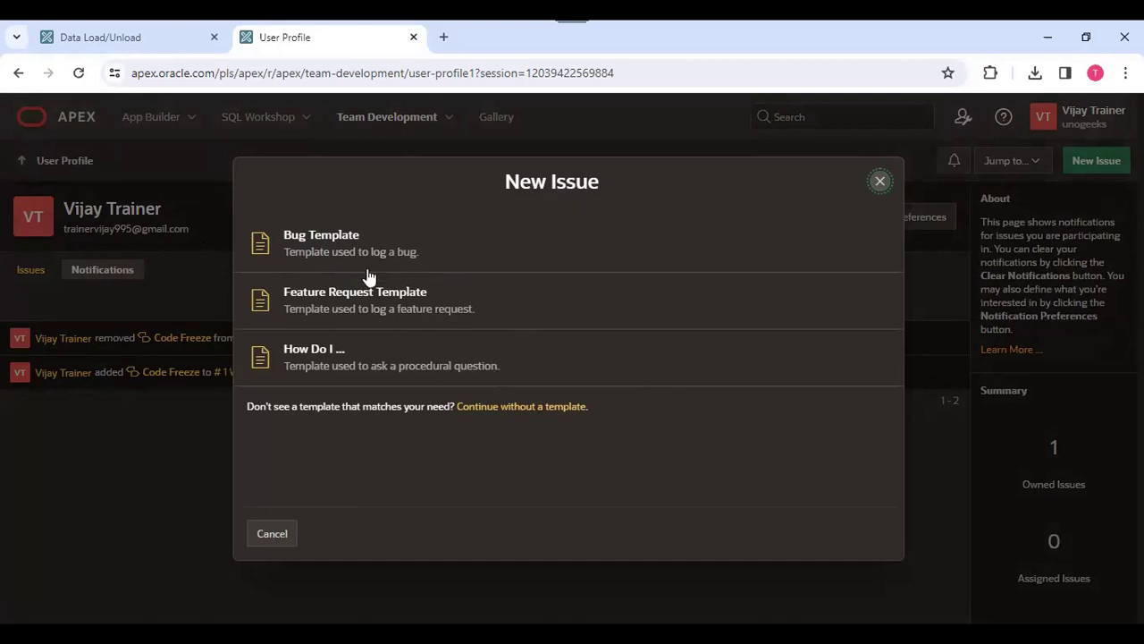
pyautogui.click(881, 183)
pyautogui.click(441, 125)
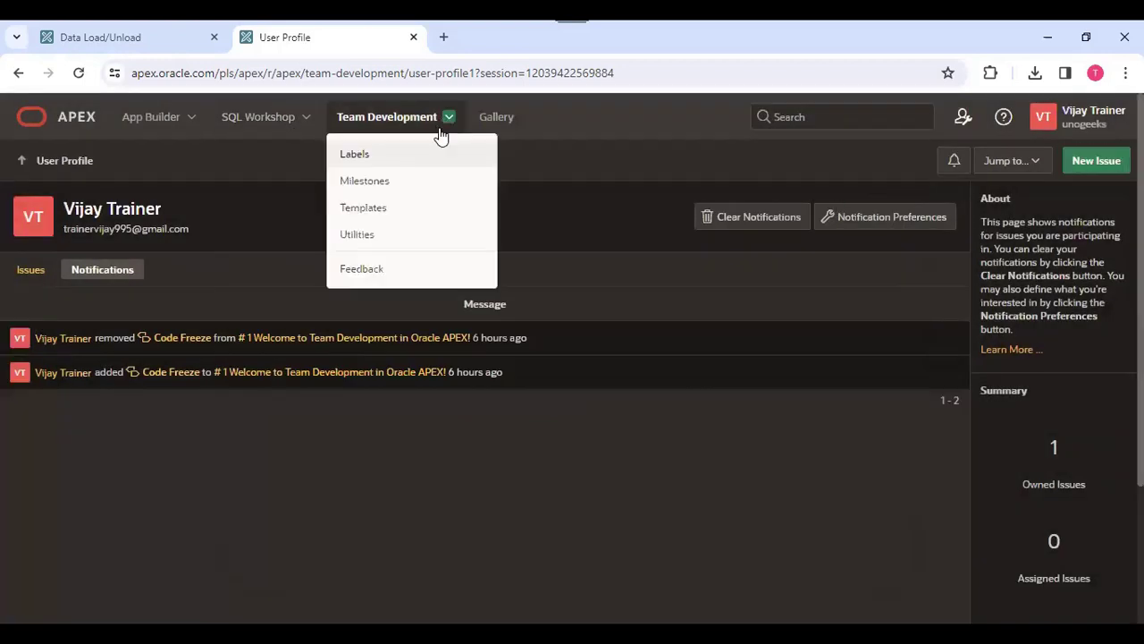
pyautogui.click(376, 209)
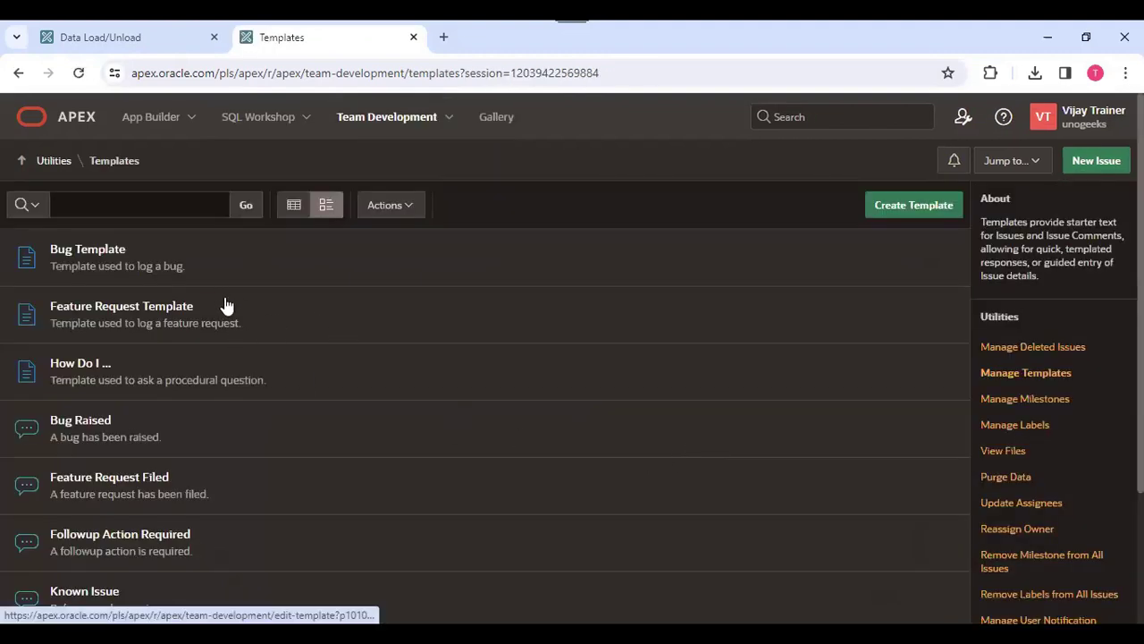
pyautogui.click(910, 208)
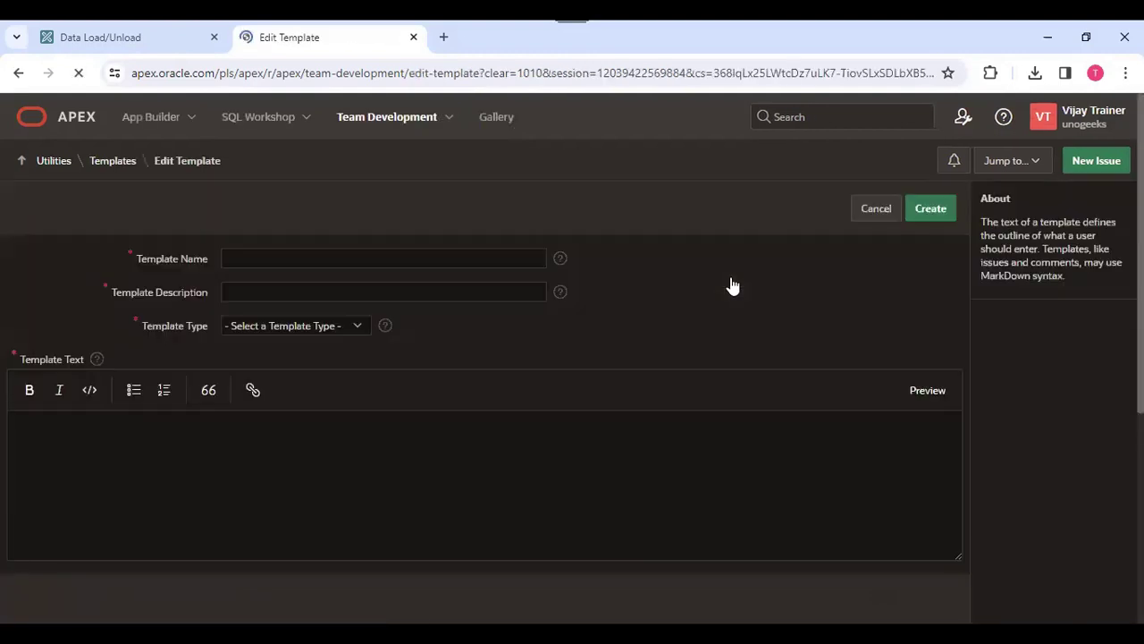
pyautogui.click(879, 218)
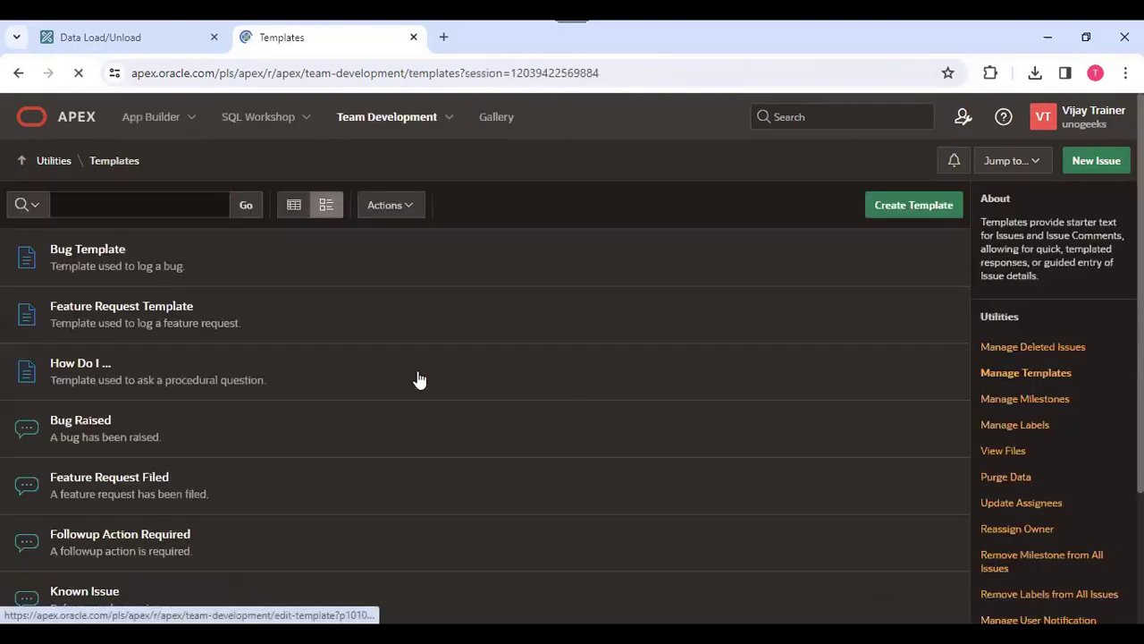
# - Open the Bug Template and examine its name, type and template text
pyautogui.click(95, 255)
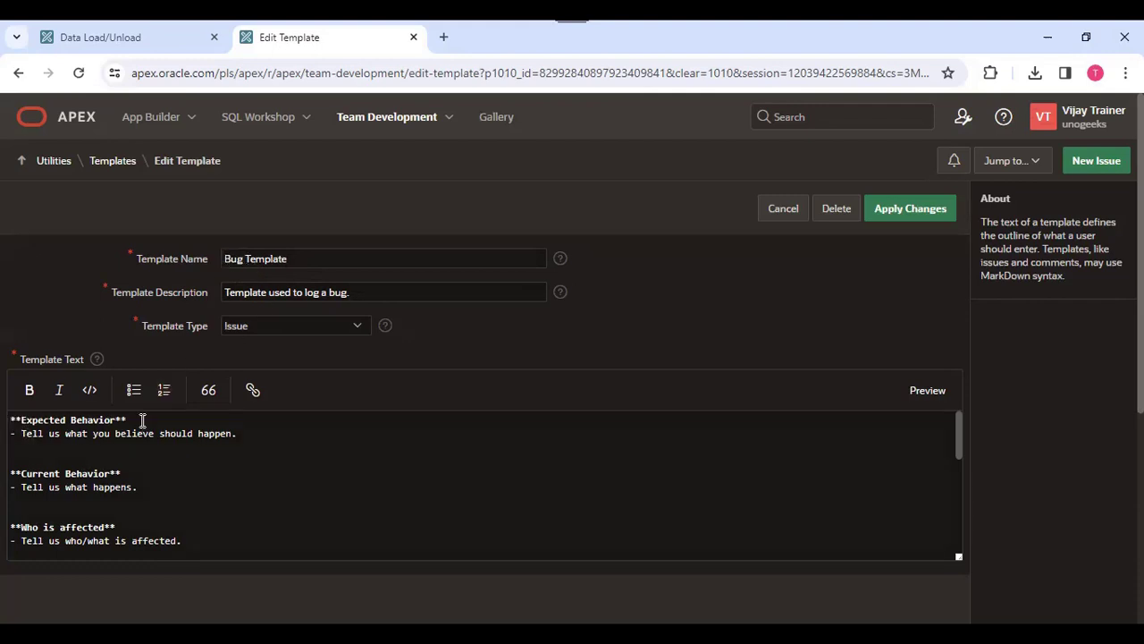
pyautogui.moveTo(245, 434); pyautogui.dragTo(4, 432)
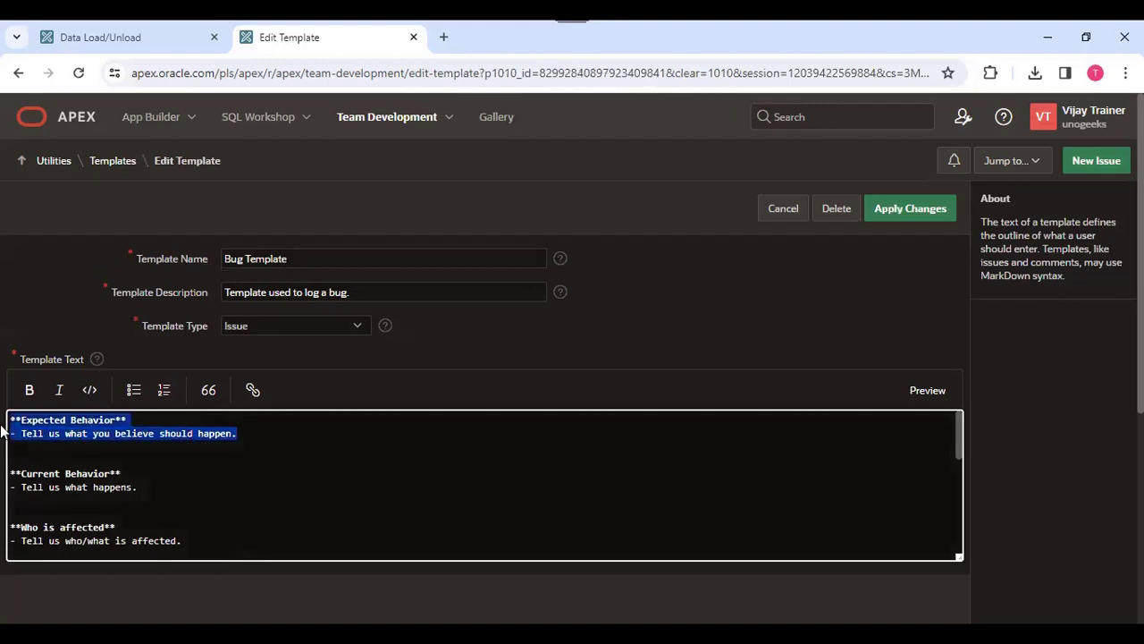
pyautogui.scroll(-1, 1139, 402)
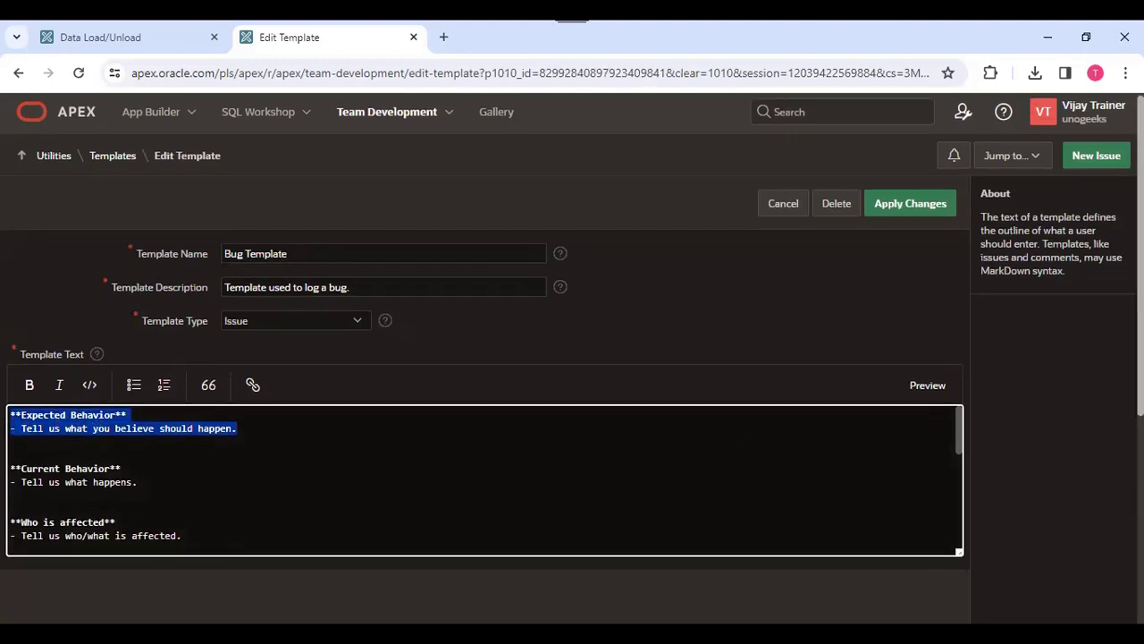
pyautogui.click(44, 448)
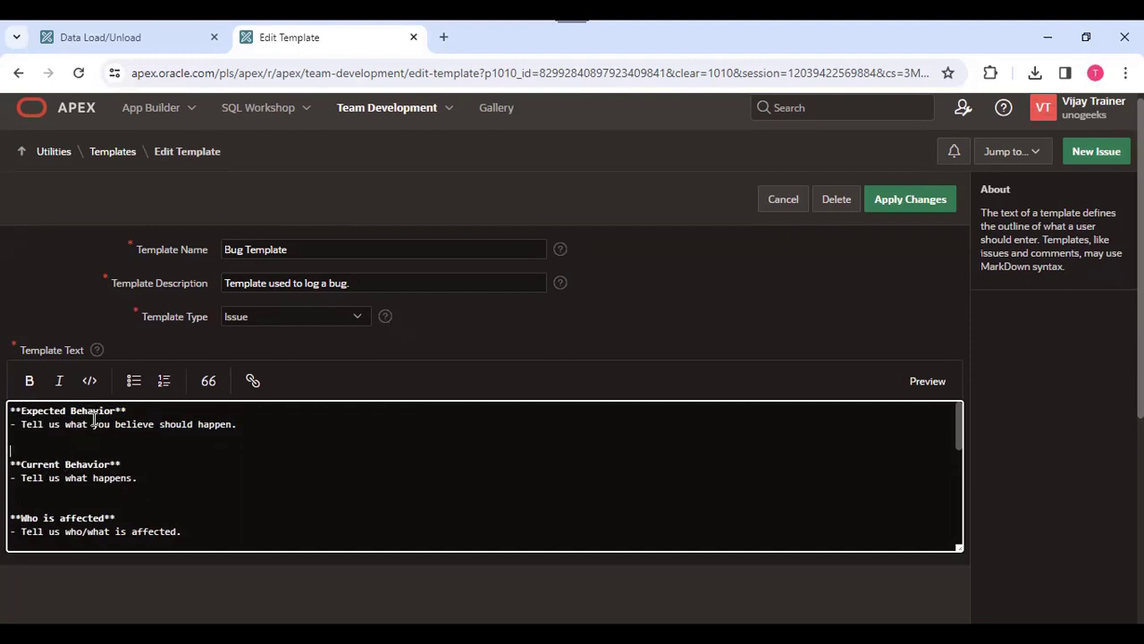
pyautogui.scroll(-4, 575, 314)
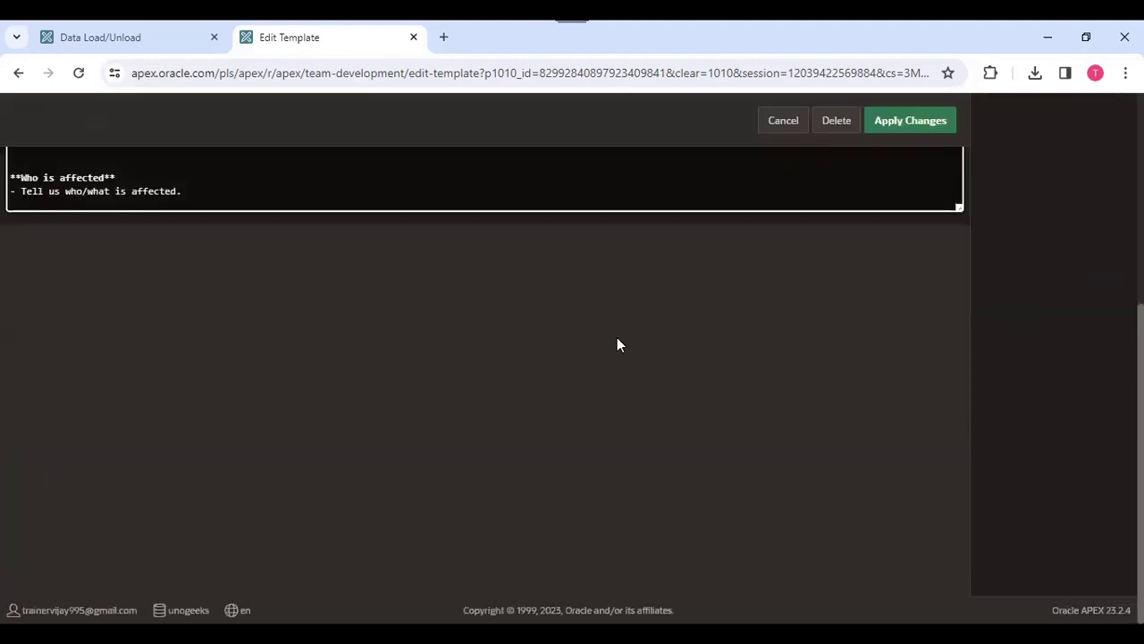
pyautogui.scroll(4, 572, 357)
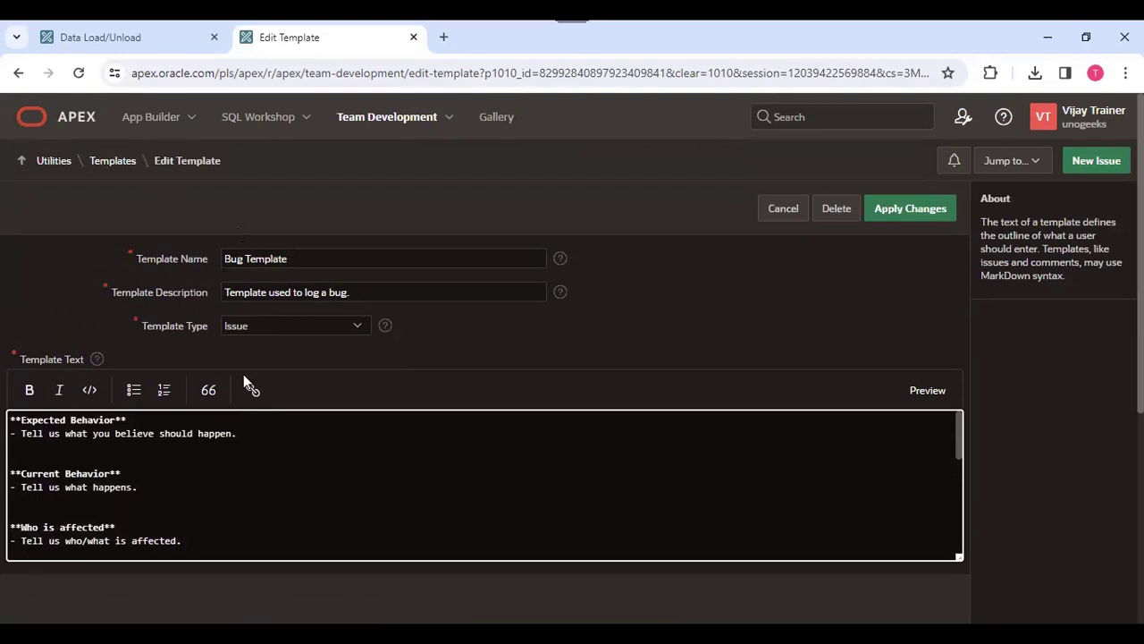
pyautogui.click(117, 162)
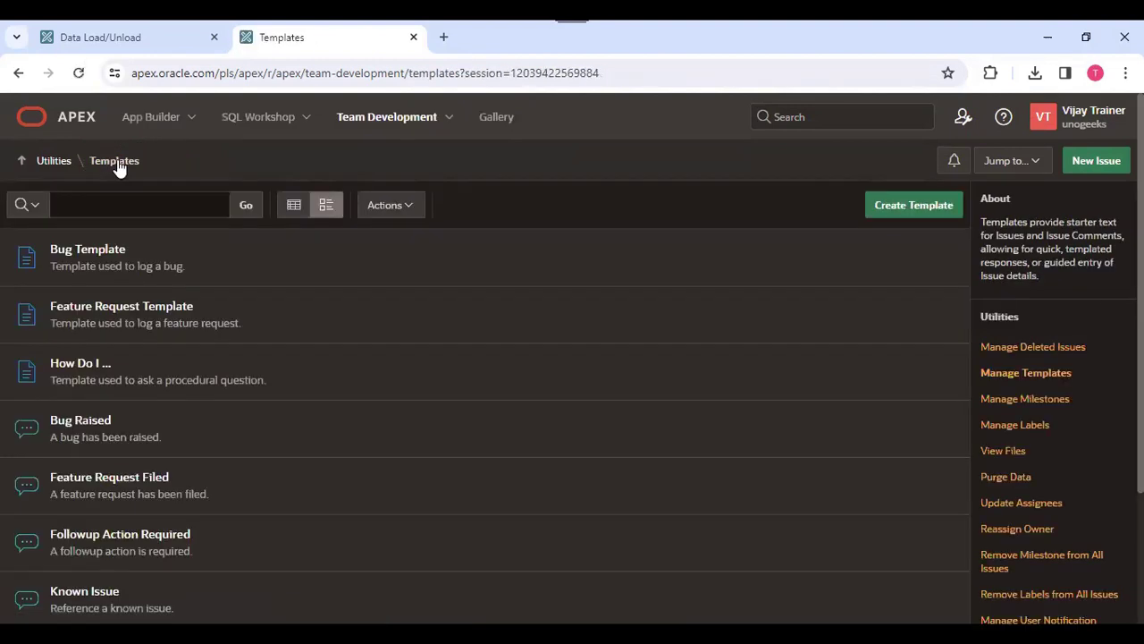
# - Browse the Utilities page and open the Welcome to Team Development issue
pyautogui.scroll(-1, 616, 273)
pyautogui.scroll(1, 465, 273)
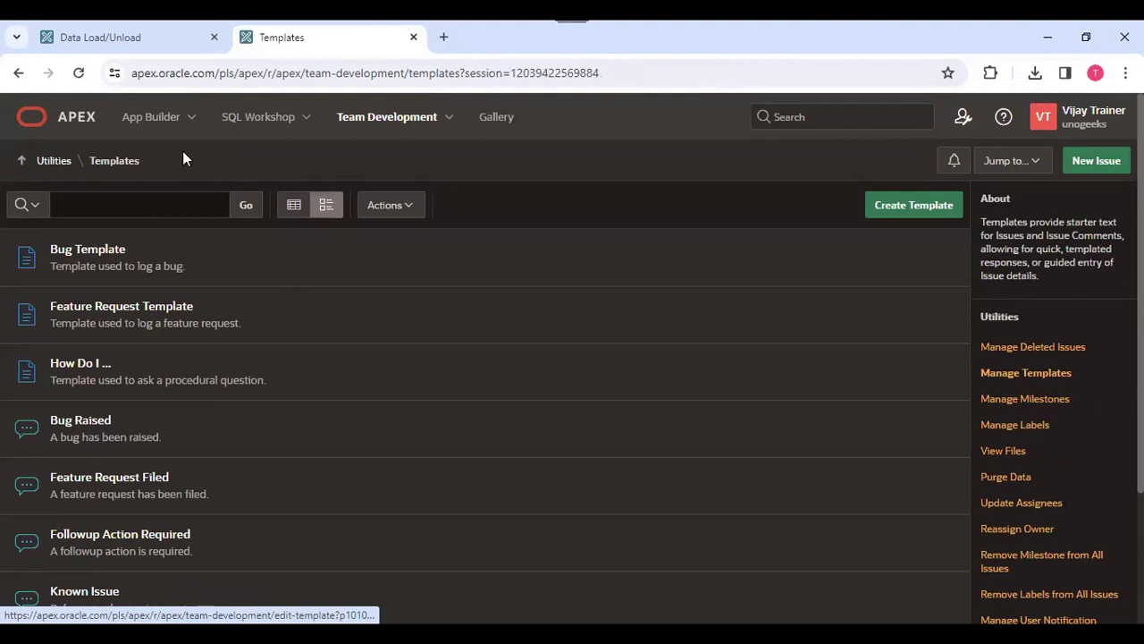
pyautogui.click(59, 164)
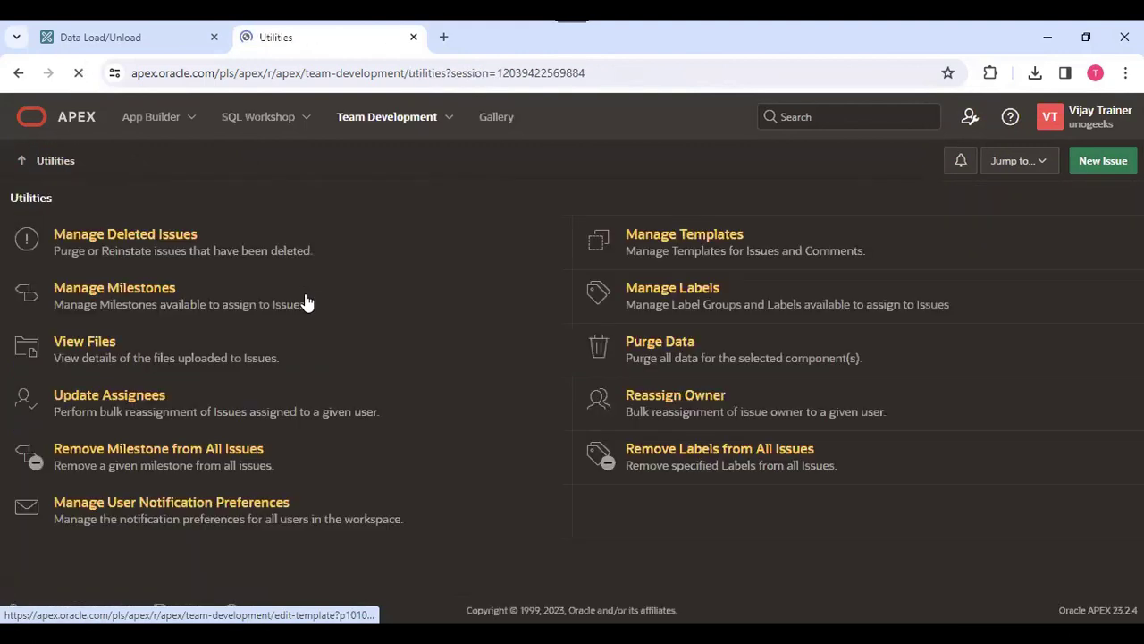
pyautogui.click(411, 129)
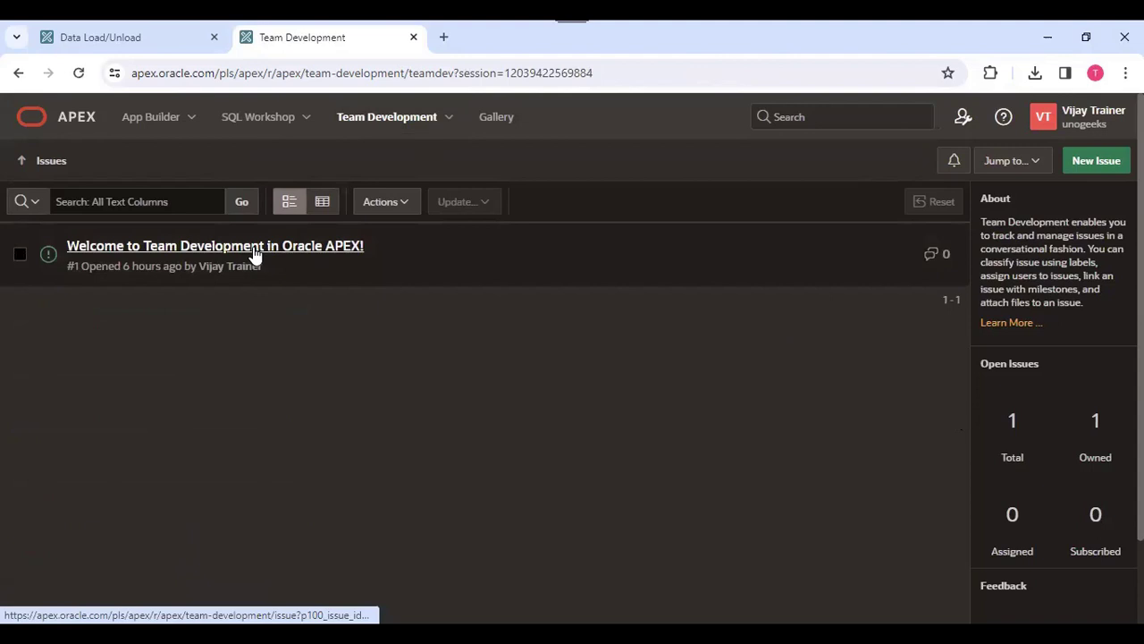
pyautogui.click(254, 255)
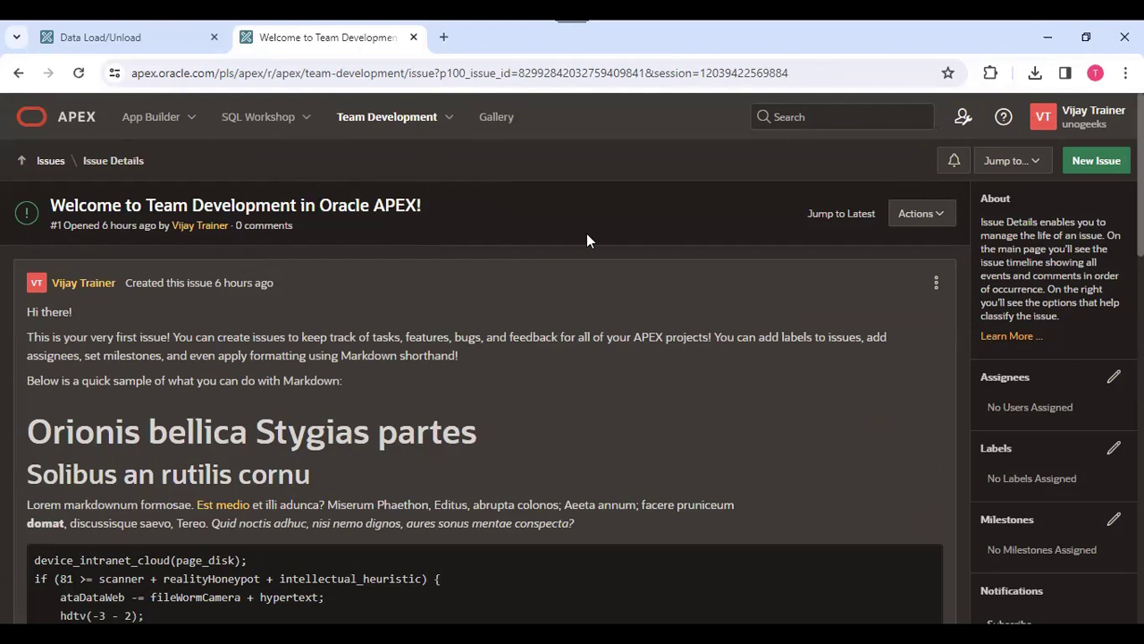
# - Preview the New Issue dialog's Bug Template and blank forms without creating an issue
pyautogui.click(1096, 161)
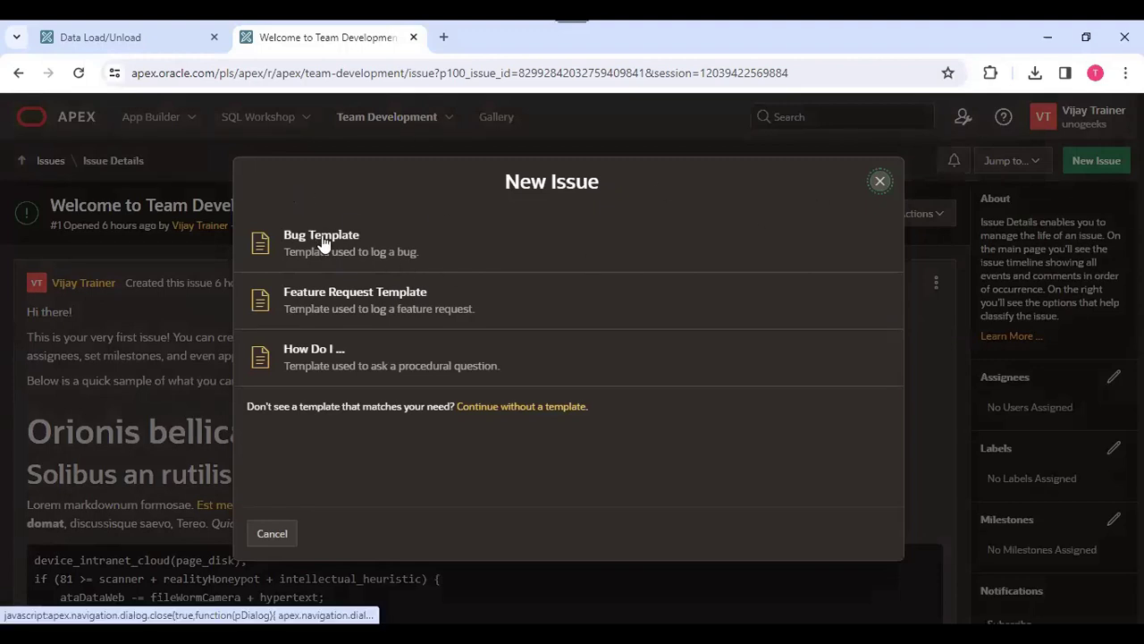
pyautogui.click(419, 270)
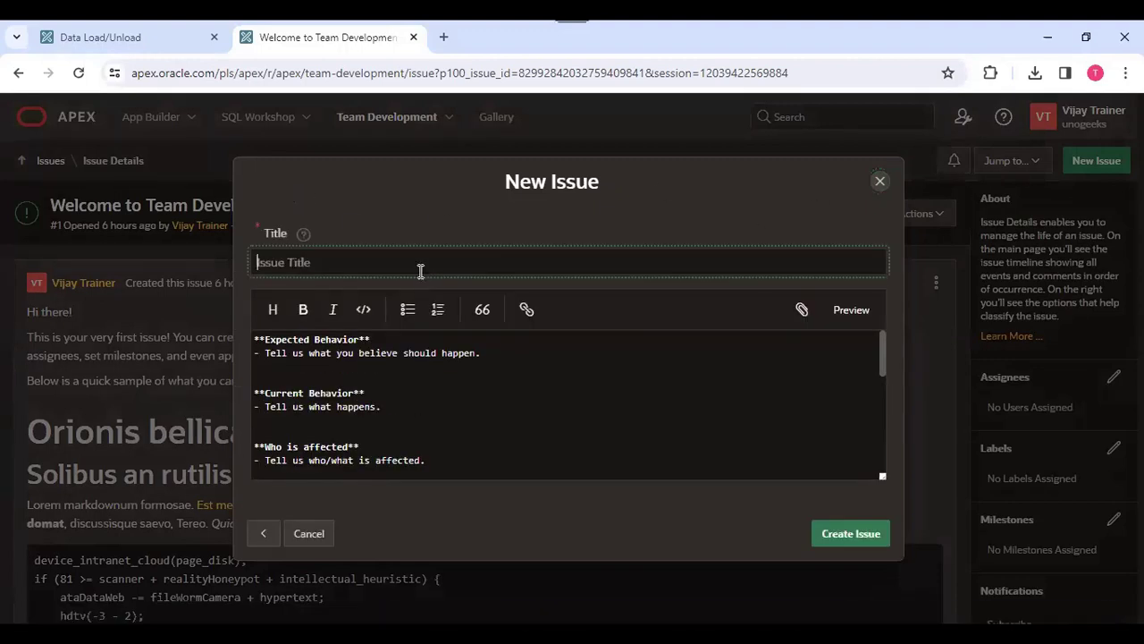
pyautogui.click(264, 534)
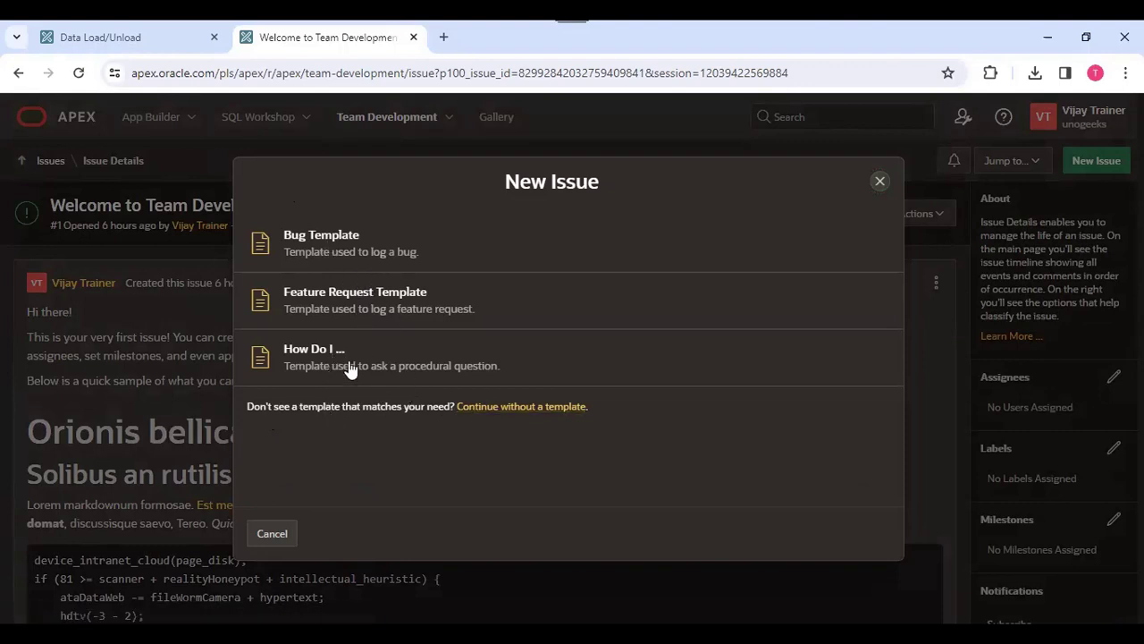
pyautogui.click(520, 406)
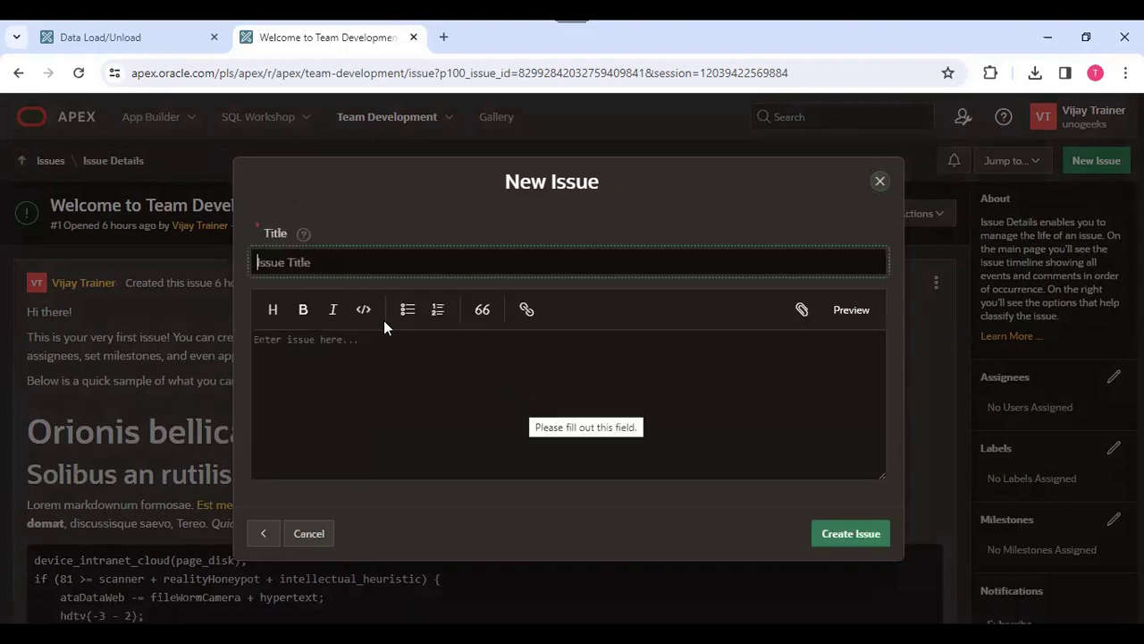
pyautogui.click(879, 181)
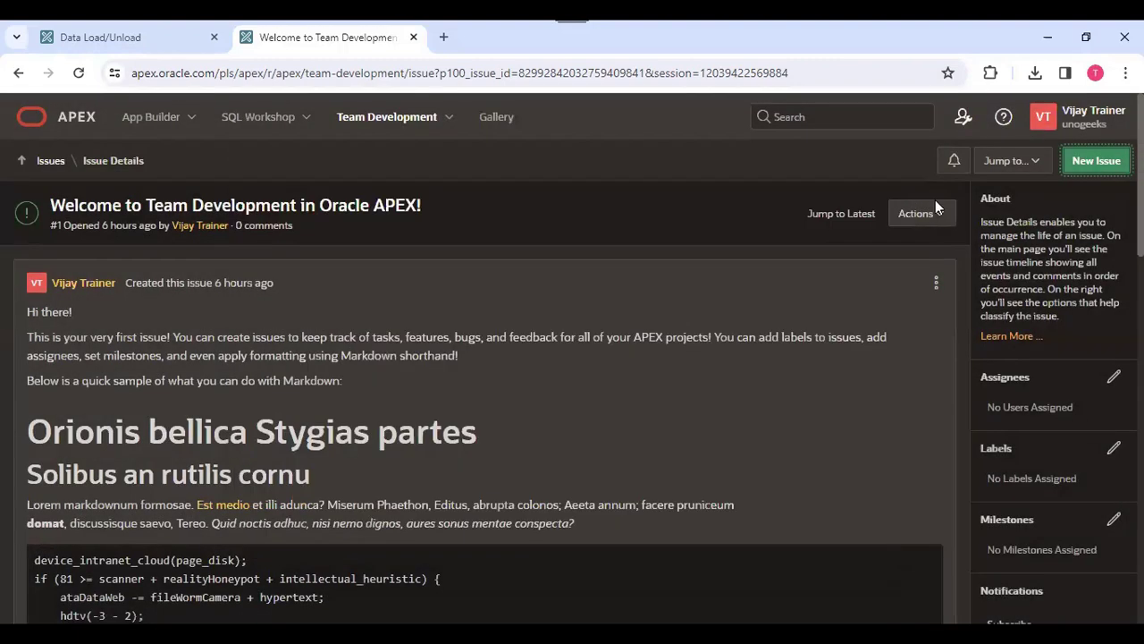
# - Return to the Database Design milestone's details page
pyautogui.click(306, 116)
pyautogui.click(394, 116)
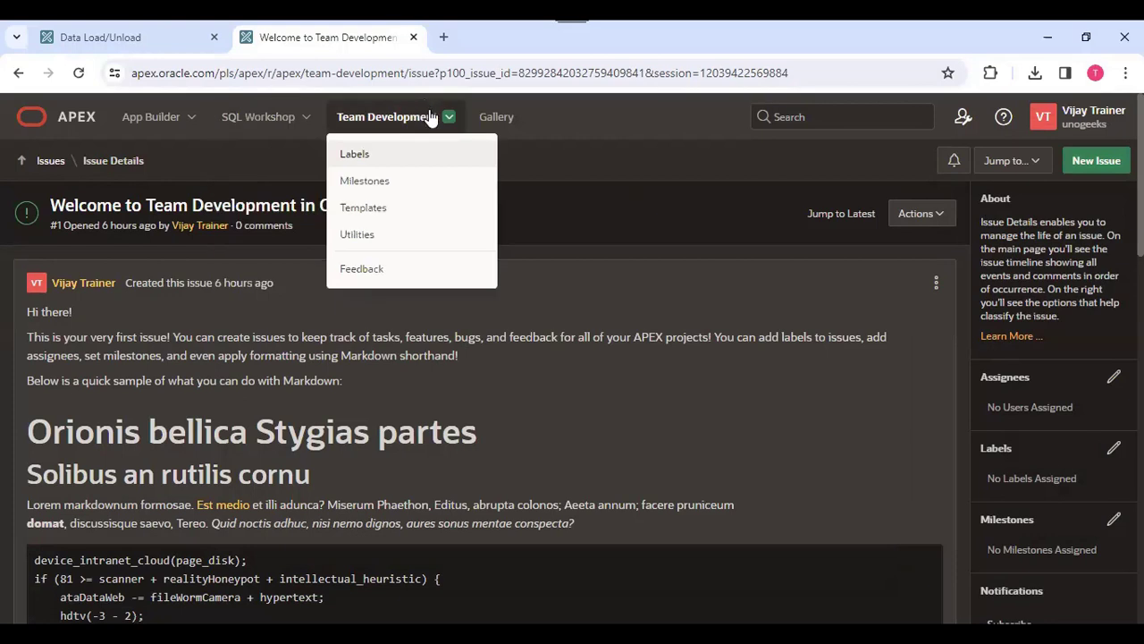
pyautogui.click(384, 182)
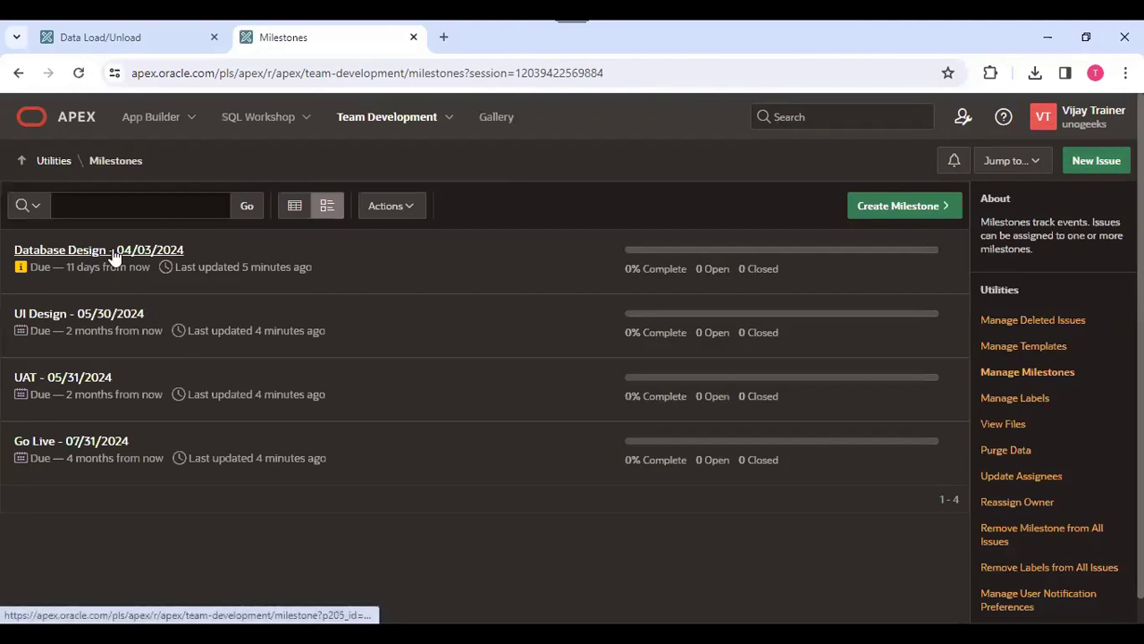
pyautogui.click(64, 255)
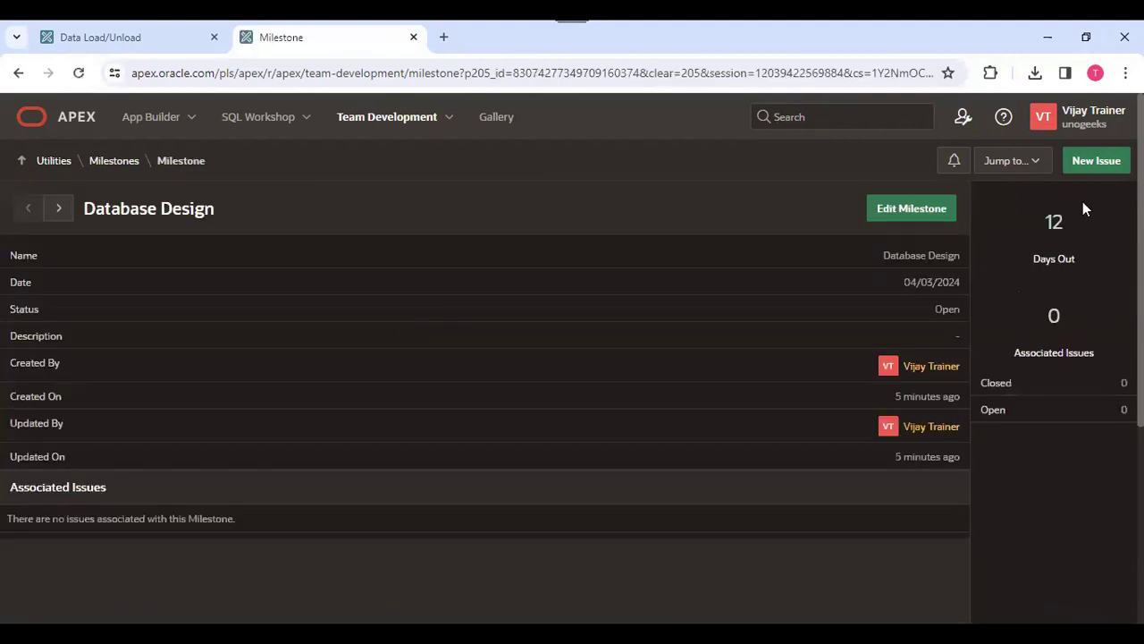
# - Start a new issue from the Bug Template, entering 'Employee ID Column to be accept both number & alphabets' under Expected Behavior
pyautogui.click(1108, 161)
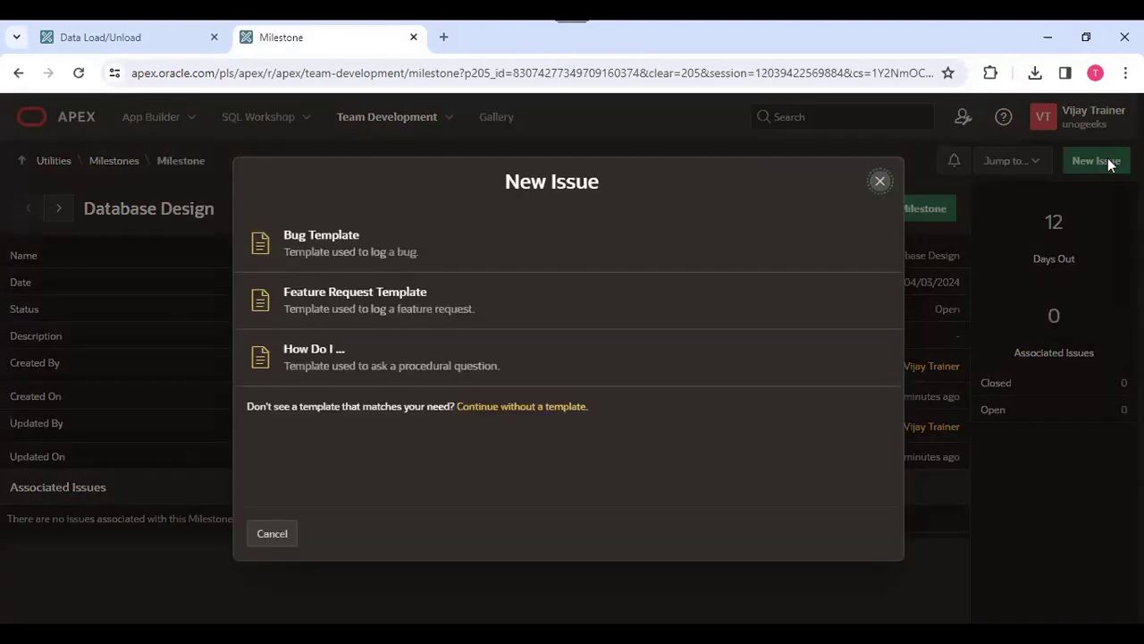
pyautogui.click(352, 239)
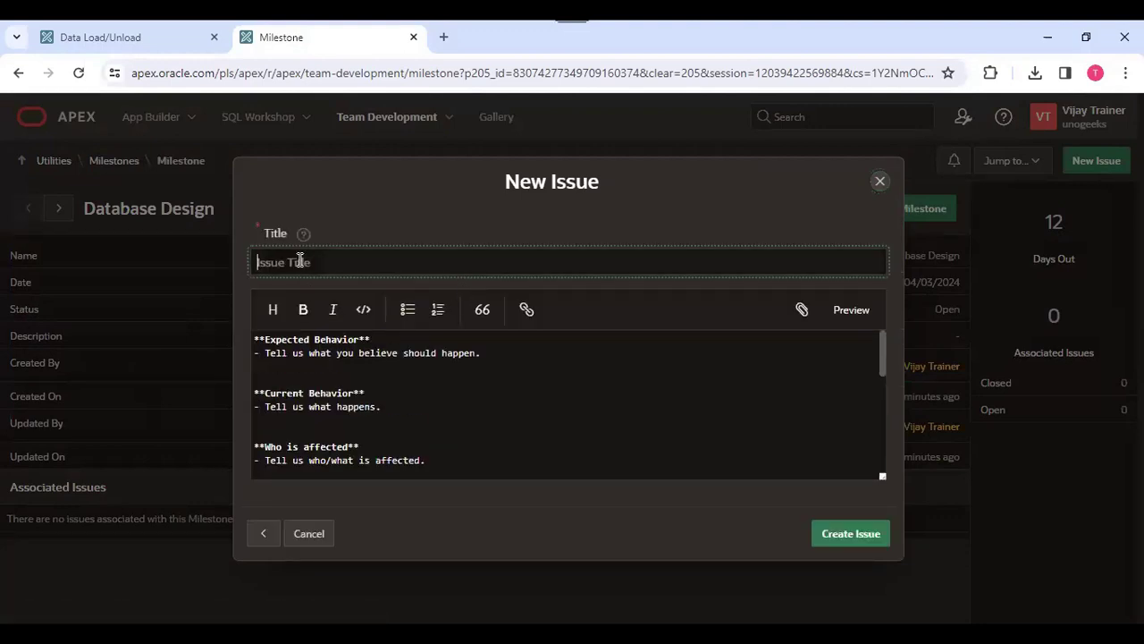
pyautogui.click(313, 372)
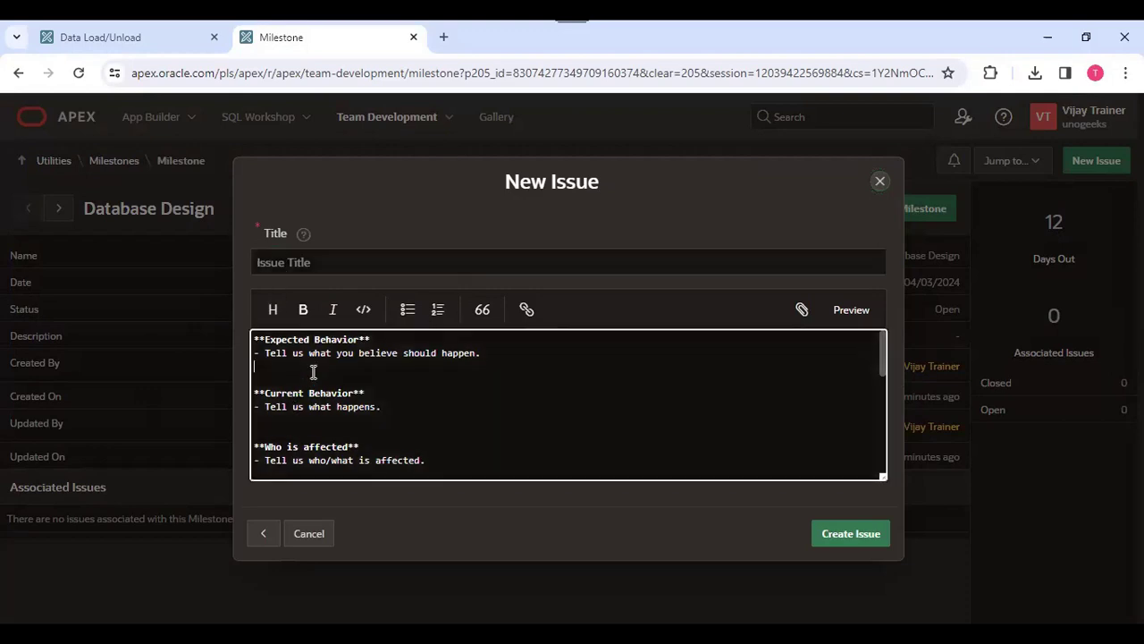
pyautogui.write('Employee ID Column to be')
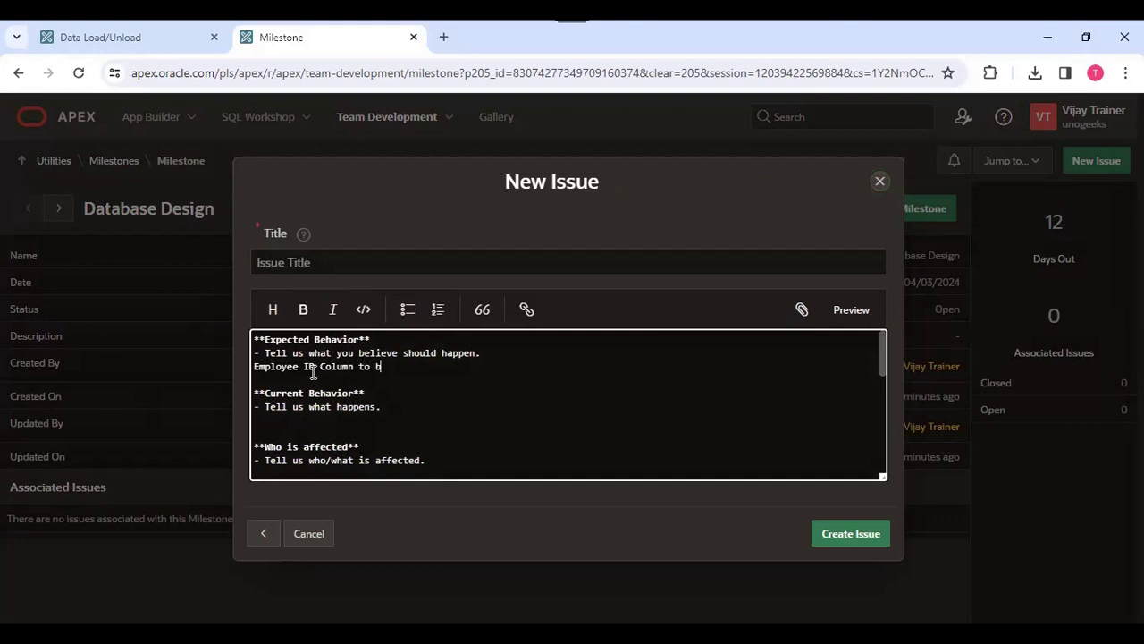
pyautogui.press('BackSpace')
pyautogui.press('BackSpace')
pyautogui.write('be a')
pyautogui.write('ccept ')
pyautogui.write('stri')
pyautogui.write('bot')
pyautogui.write('h number ')
pyautogui.write('& cha')
pyautogui.press('BackSpace')
pyautogui.press('BackSpace')
pyautogui.press('BackSpace')
pyautogui.write('alphabets')
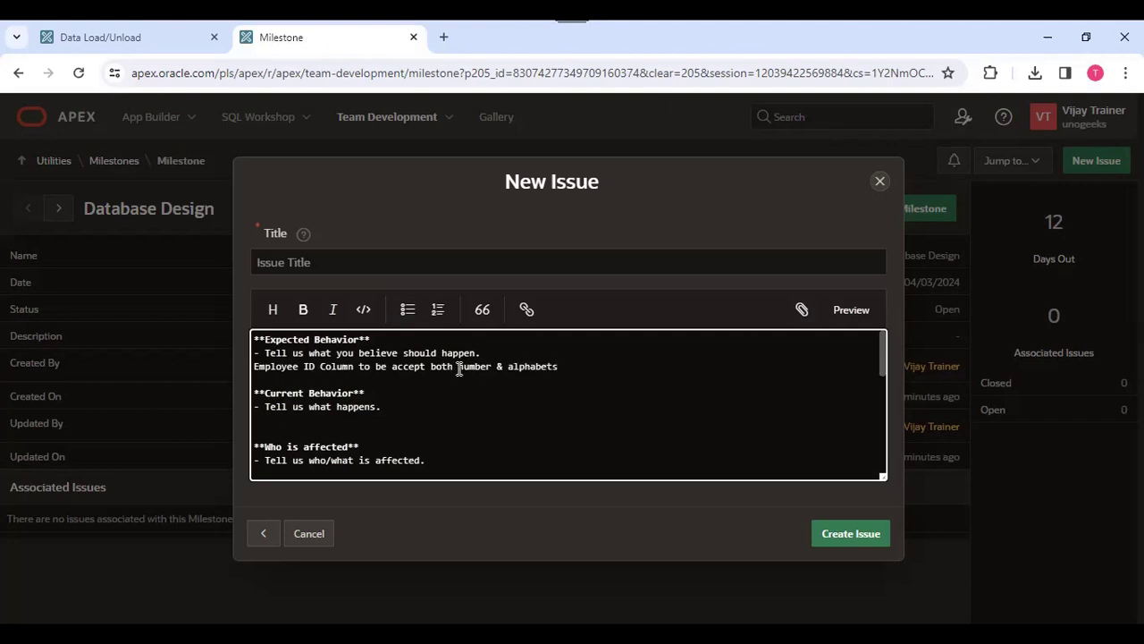
# - Enter 'It is accepting only numbers' under Current Behavior in the issue text
pyautogui.click(282, 431)
pyautogui.click(278, 418)
pyautogui.write('It is accepting only numbers')
pyautogui.click(429, 459)
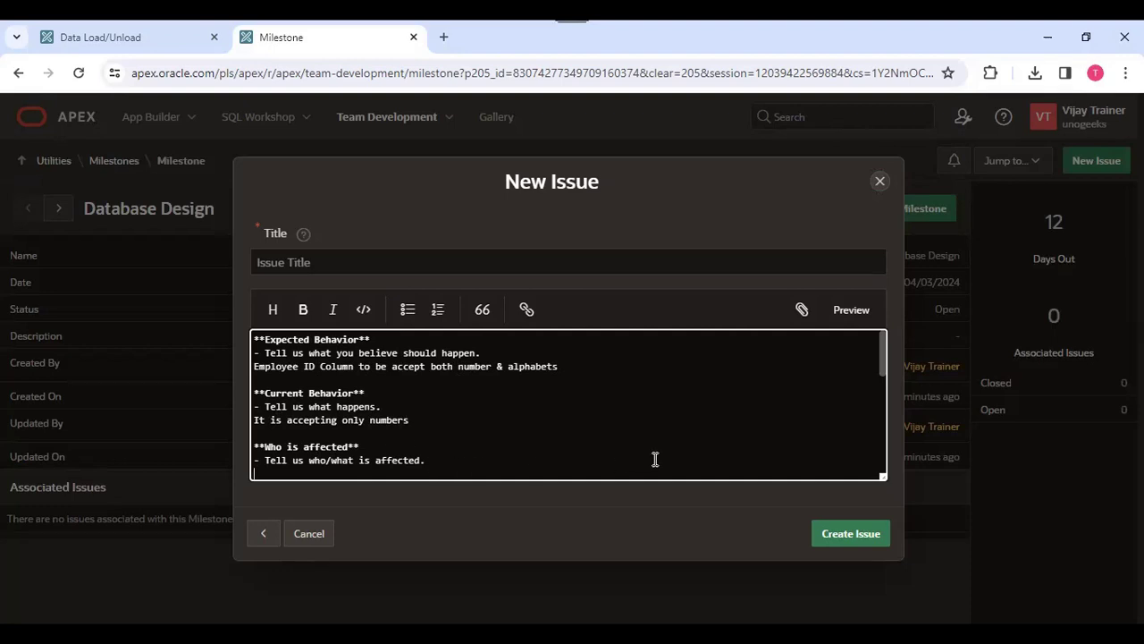
# - Enter 'All users' under Who is affected in the issue text
pyautogui.scroll(-4, 608, 424)
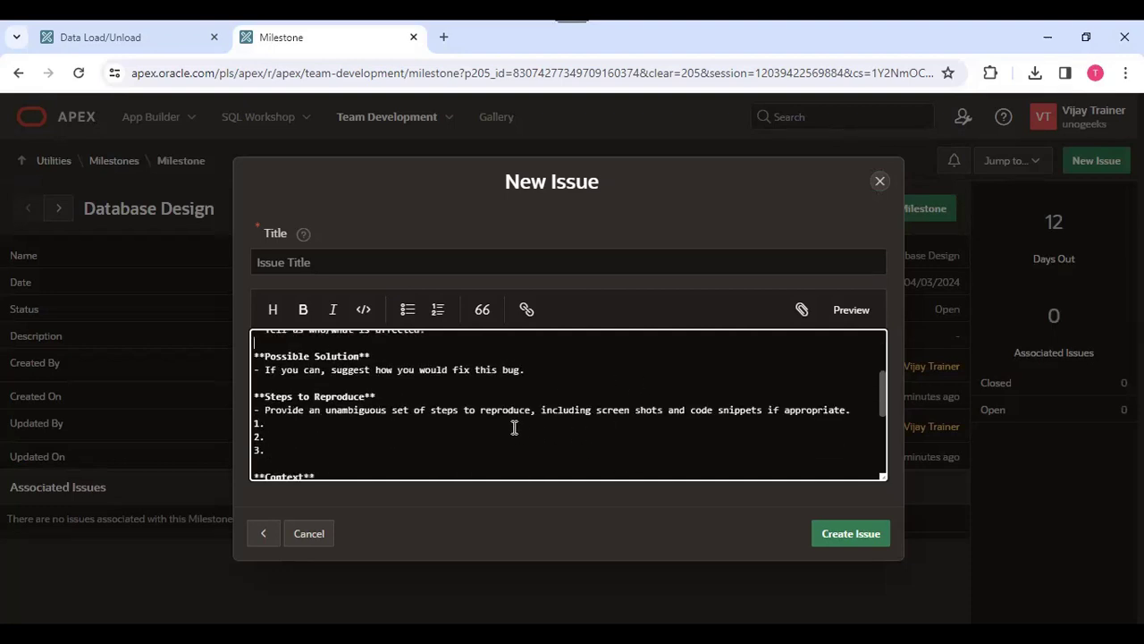
pyautogui.scroll(4, 514, 427)
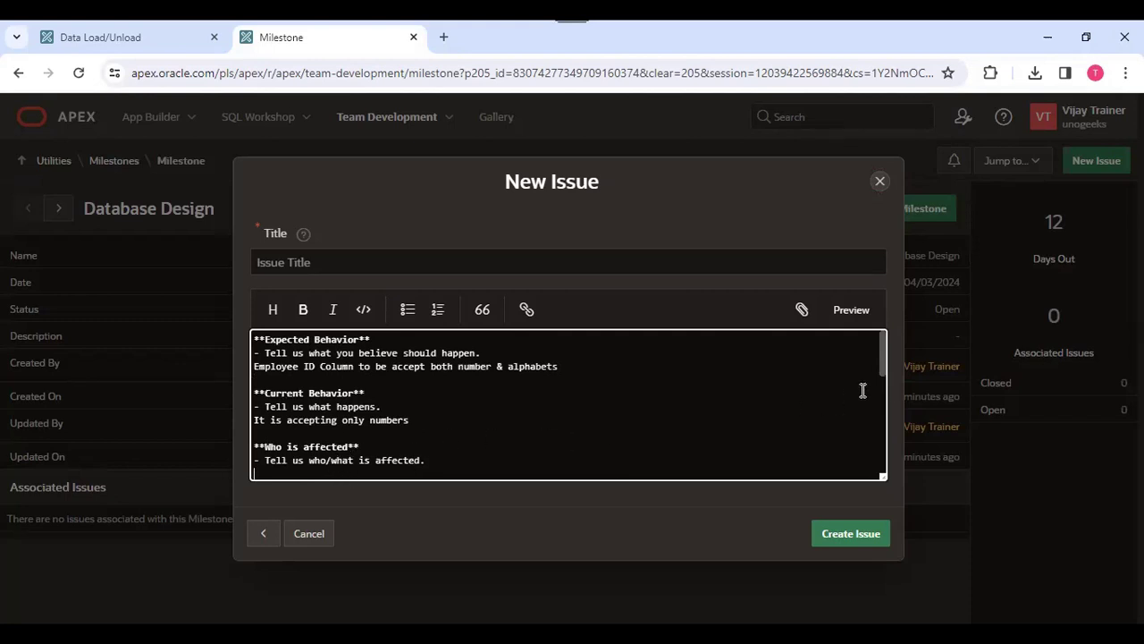
pyautogui.moveTo(885, 362); pyautogui.dragTo(881, 387)
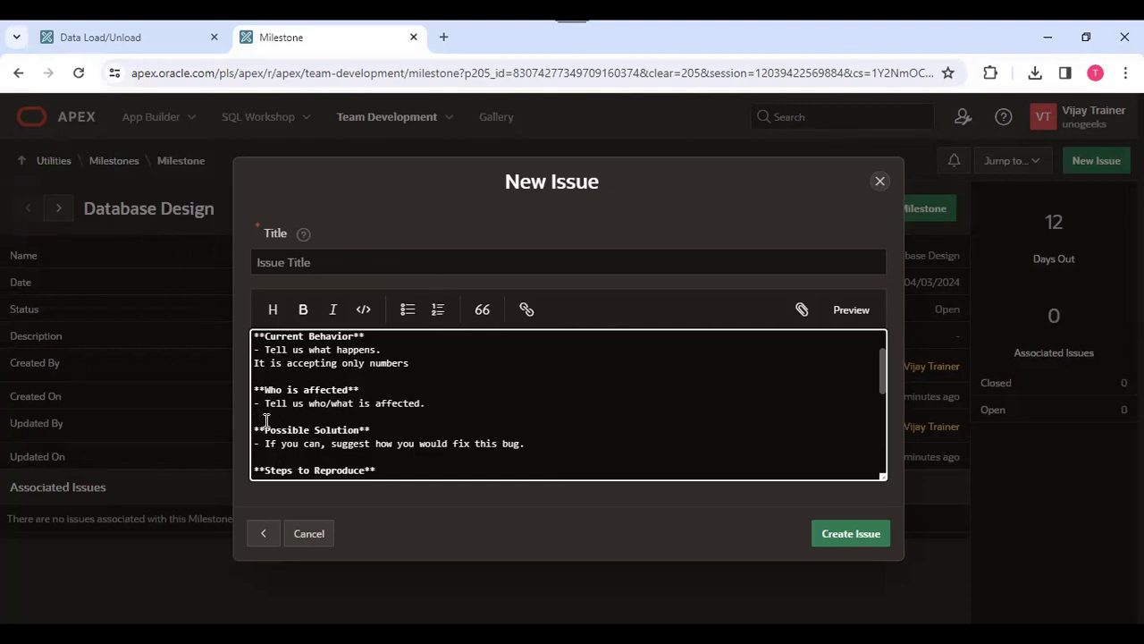
pyautogui.write('All users')
# - Enter 'Data Type need to change' under Possible Solution and remove the extra blank line after it
pyautogui.click(289, 449)
pyautogui.scroll(2, 395, 383)
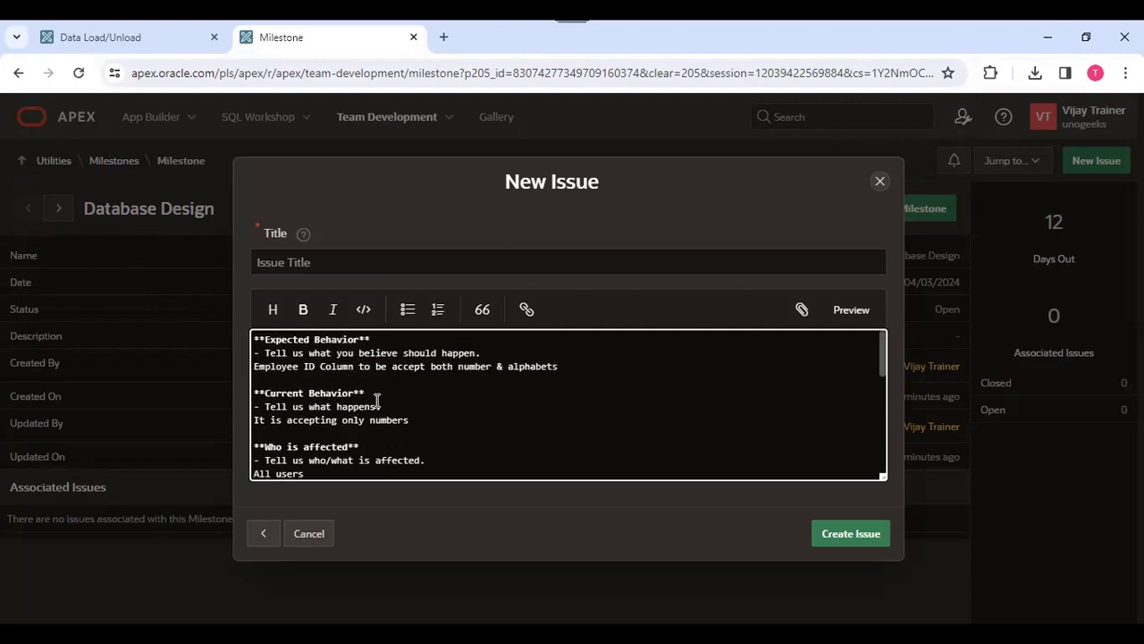
pyautogui.scroll(-3, 386, 393)
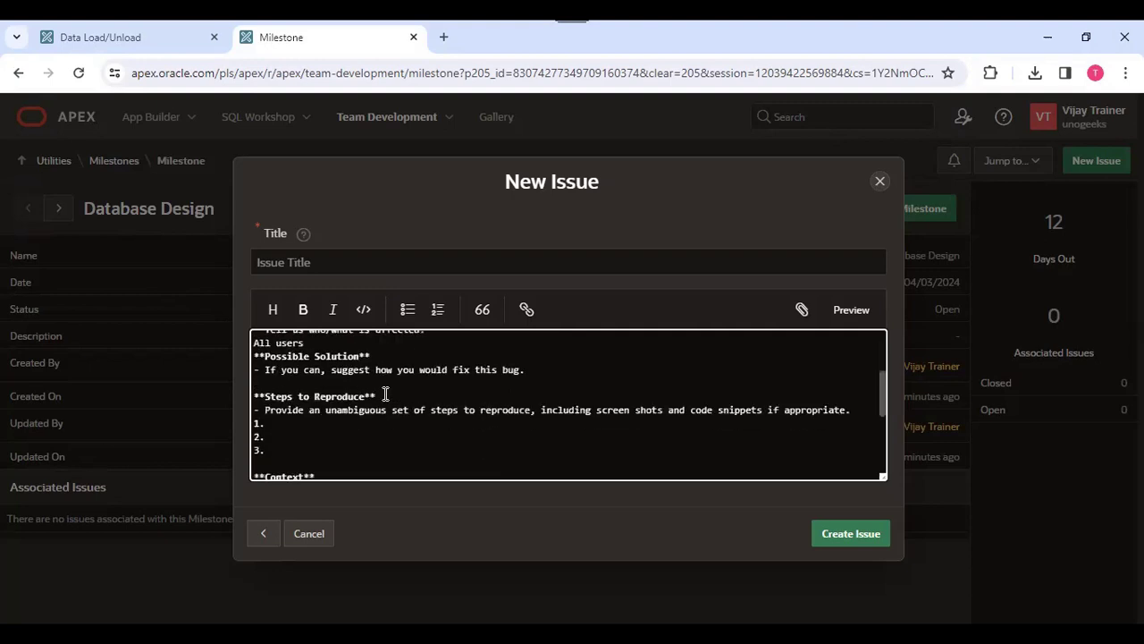
pyautogui.write('Data Type need to change')
pyautogui.moveTo(265, 449); pyautogui.dragTo(234, 398)
pyautogui.press('BackSpace')
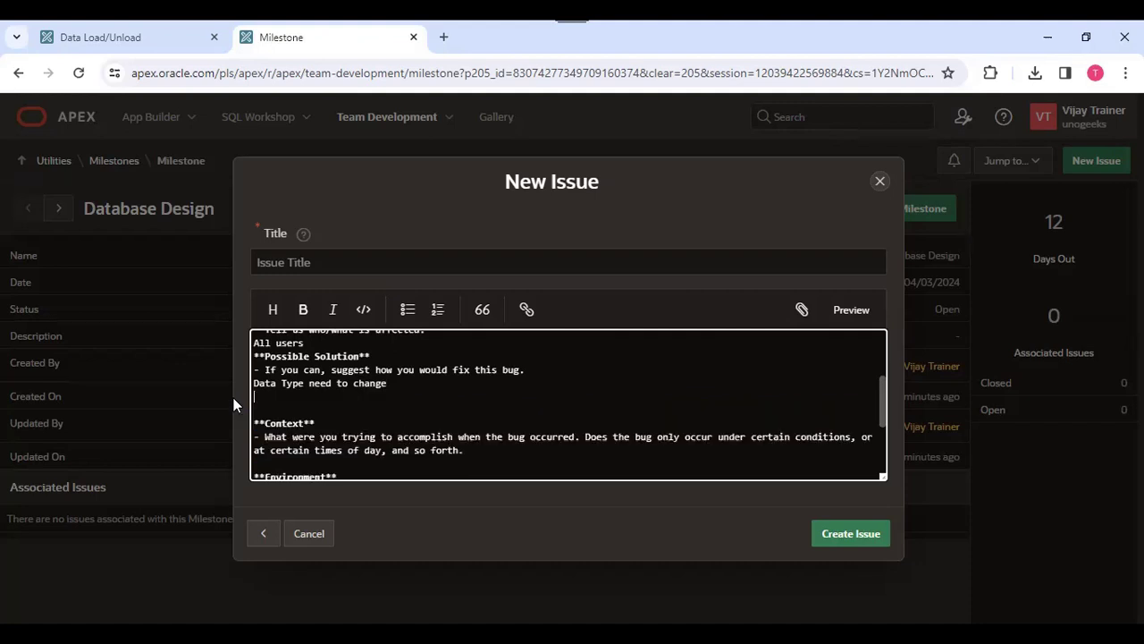
# - Title the issue 'Employee ID column data type issue' and create it
pyautogui.scroll(-1, 366, 422)
pyautogui.scroll(-3, 367, 422)
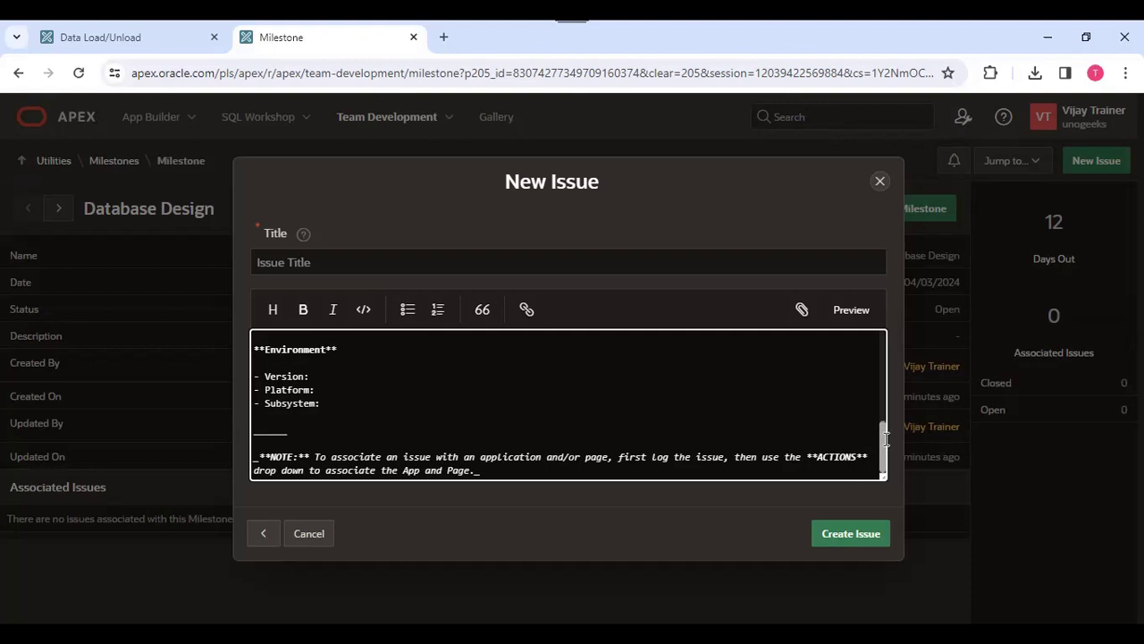
pyautogui.click(856, 534)
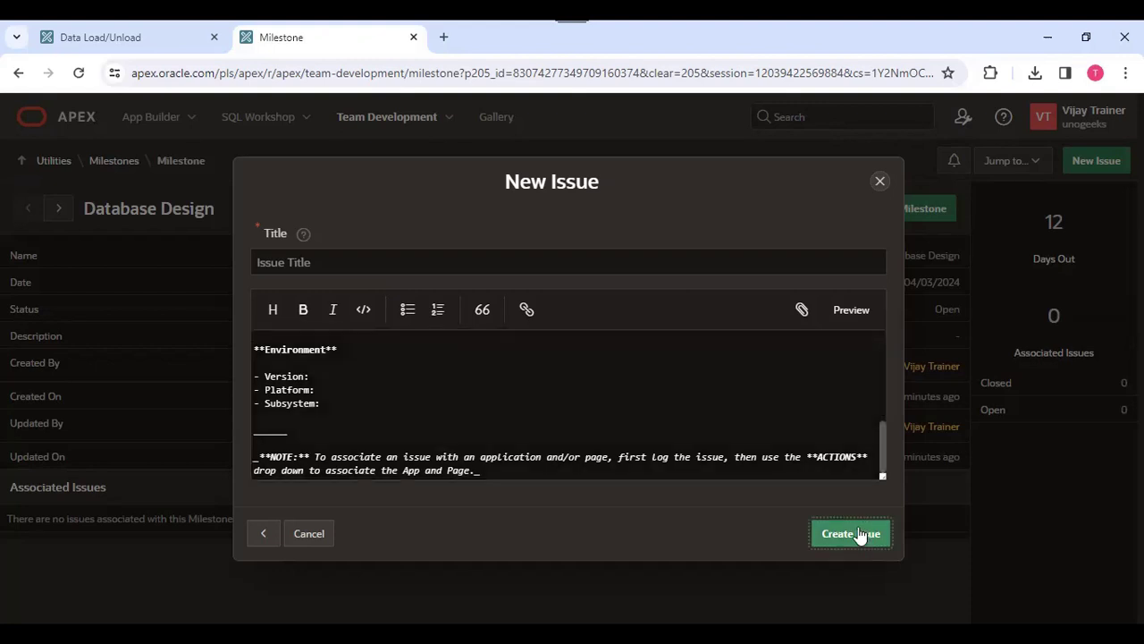
pyautogui.click(338, 317)
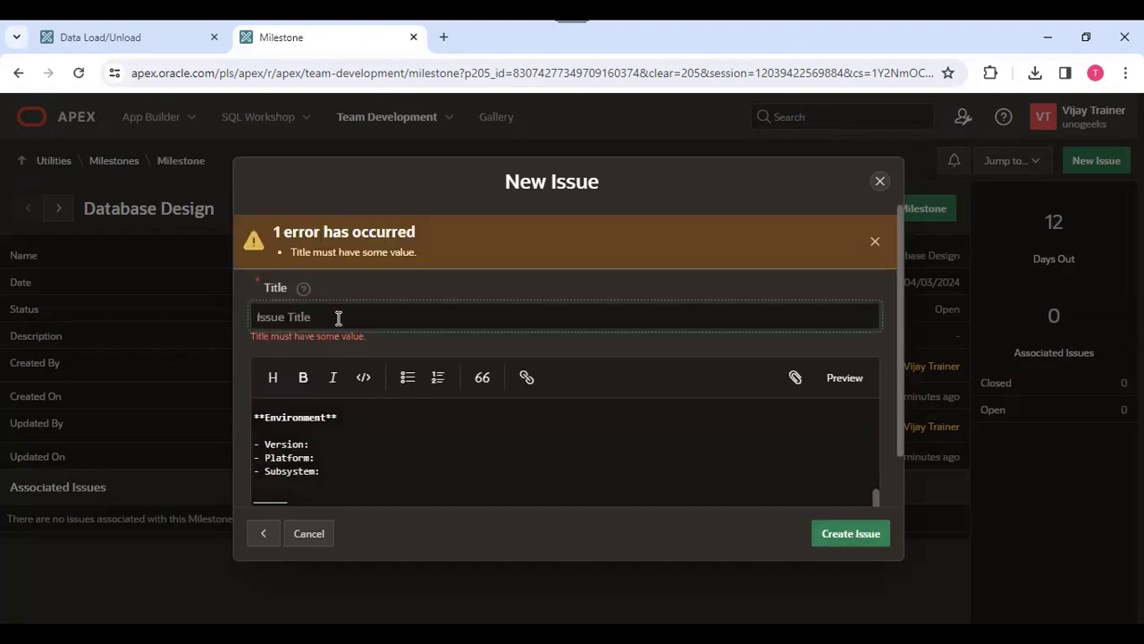
pyautogui.write('EM')
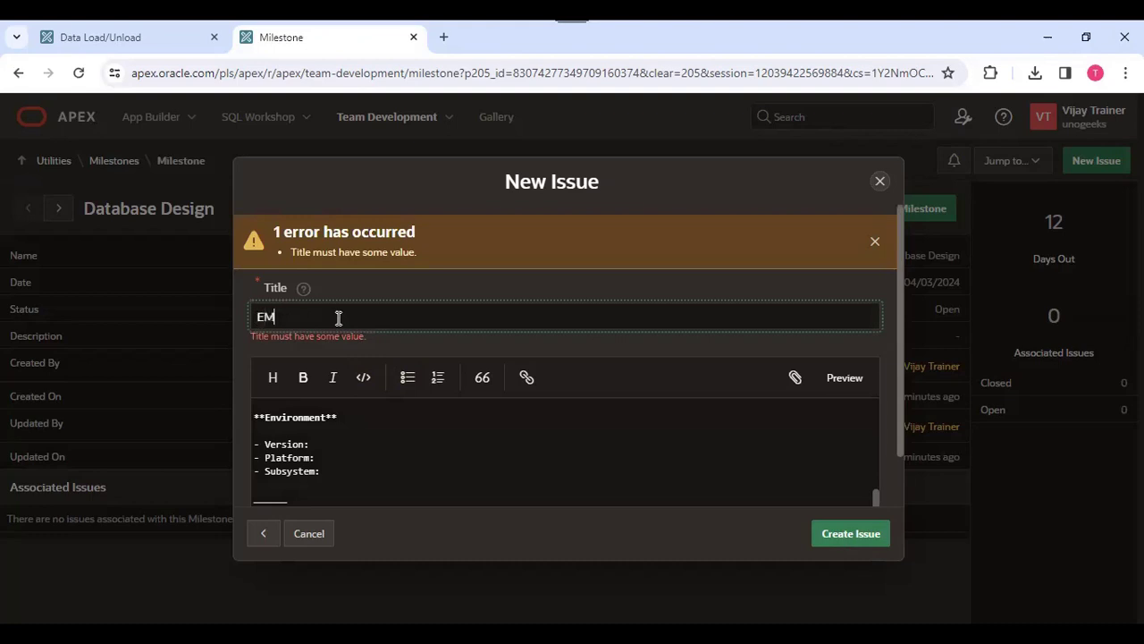
pyautogui.press('BackSpace')
pyautogui.write('mployee ID column data type issue')
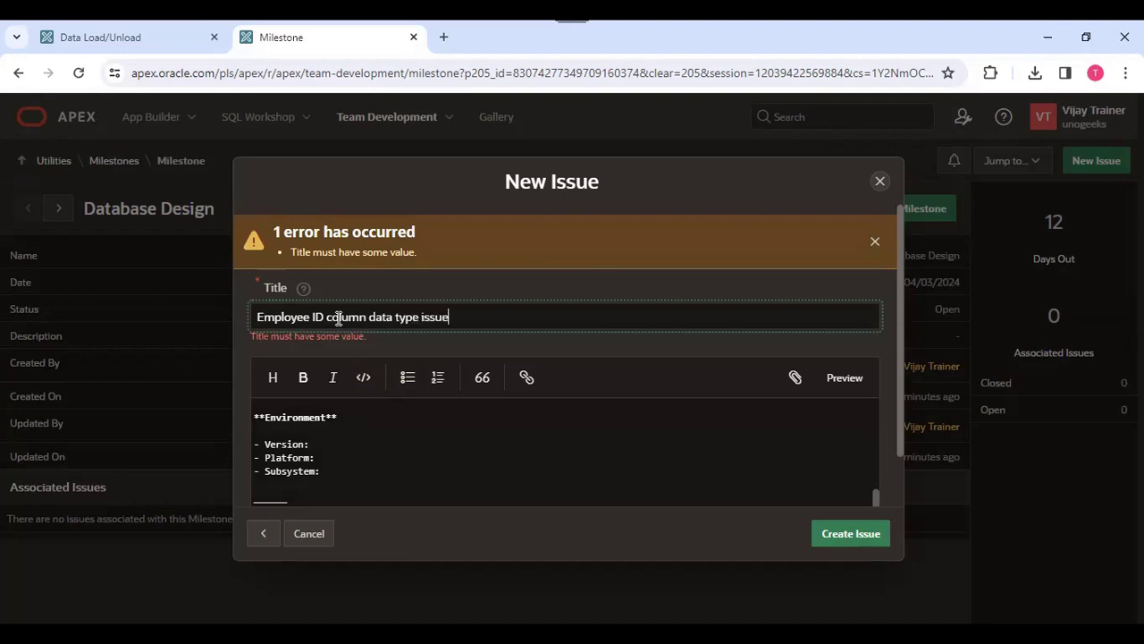
pyautogui.click(831, 537)
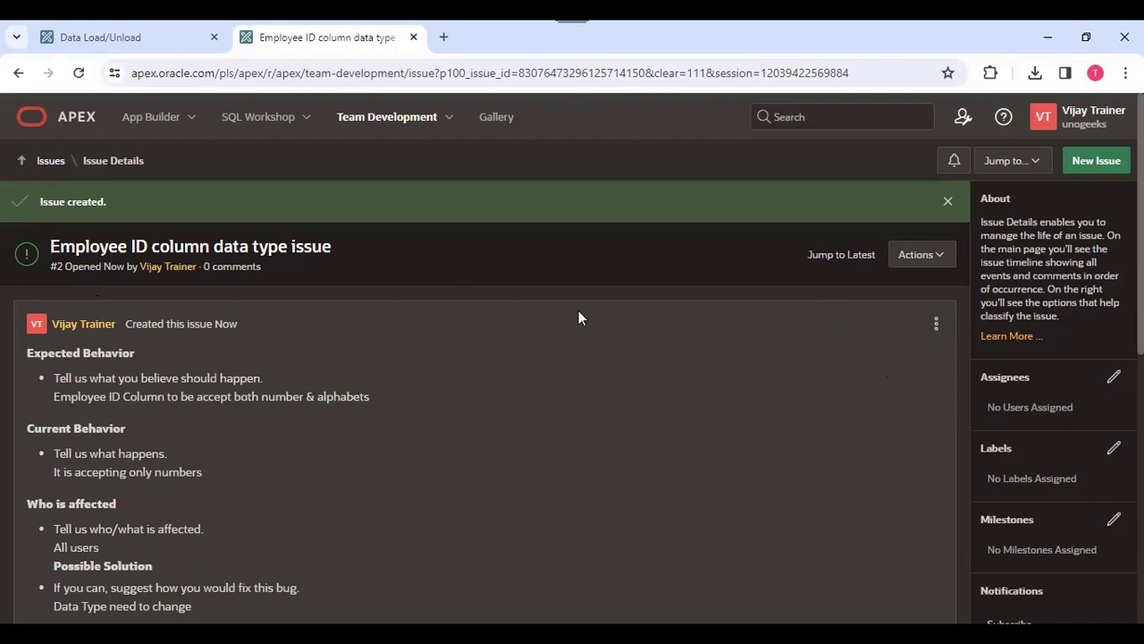
# - Open the new issue's Assignees list and close it without assigning anyone
pyautogui.click(1113, 377)
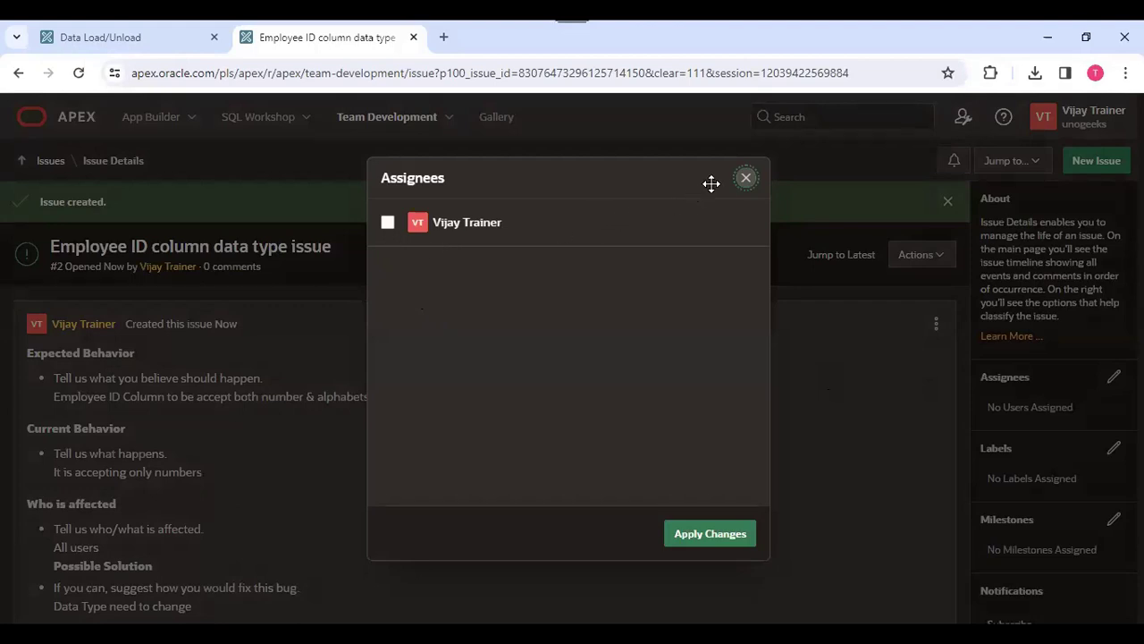
pyautogui.click(745, 178)
# - Open workspace user management and start a new user with the username DEV_ABC
pyautogui.click(964, 117)
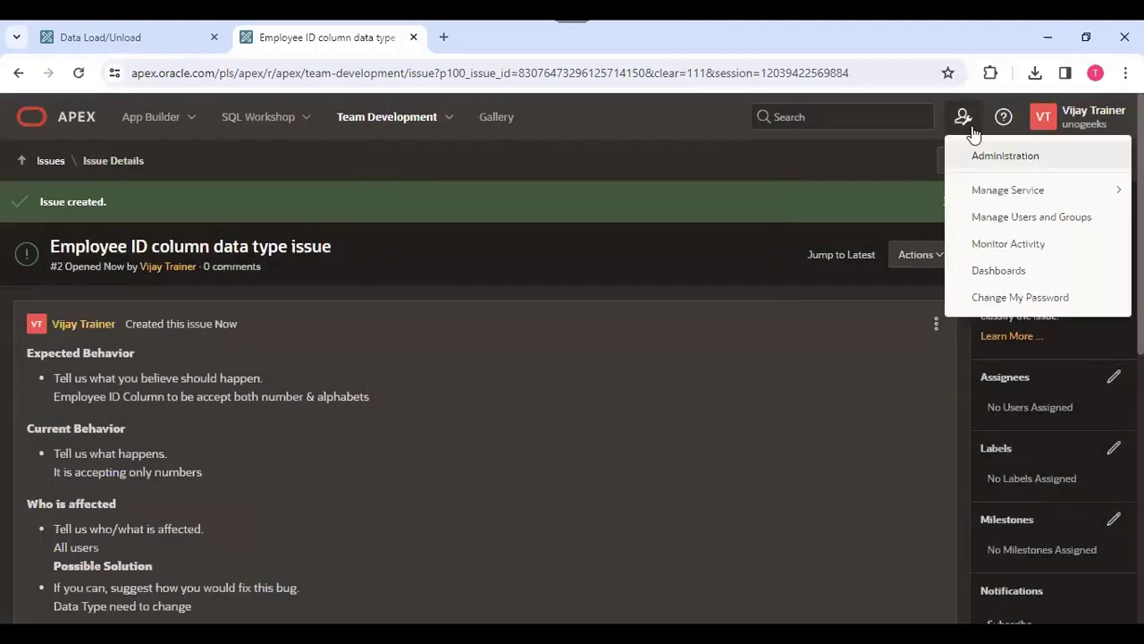
pyautogui.click(1046, 218)
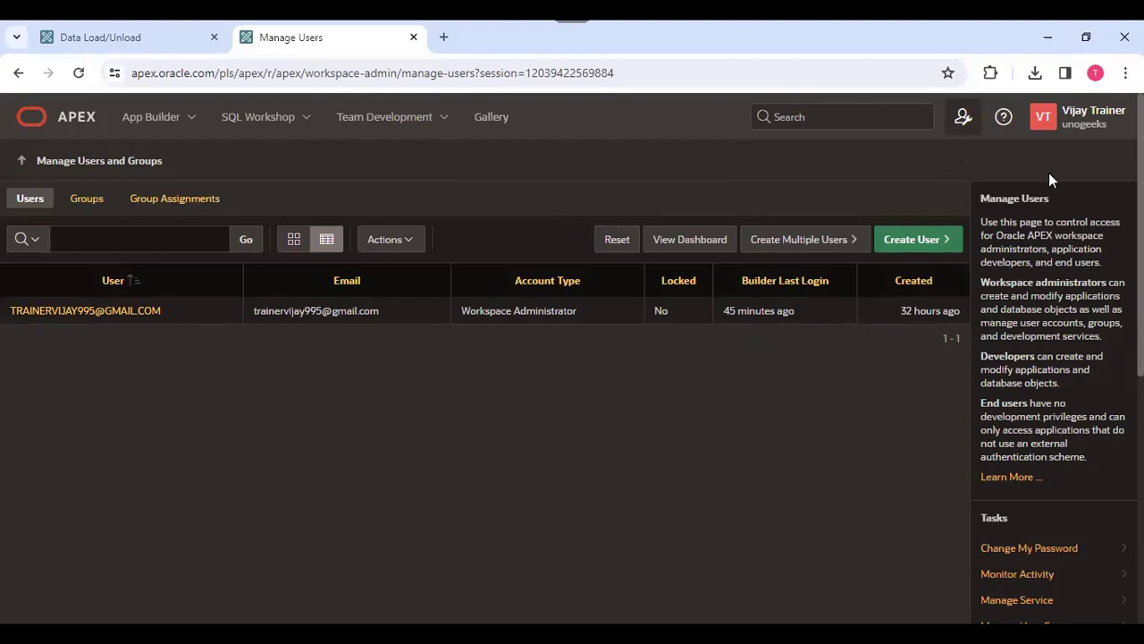
pyautogui.click(924, 245)
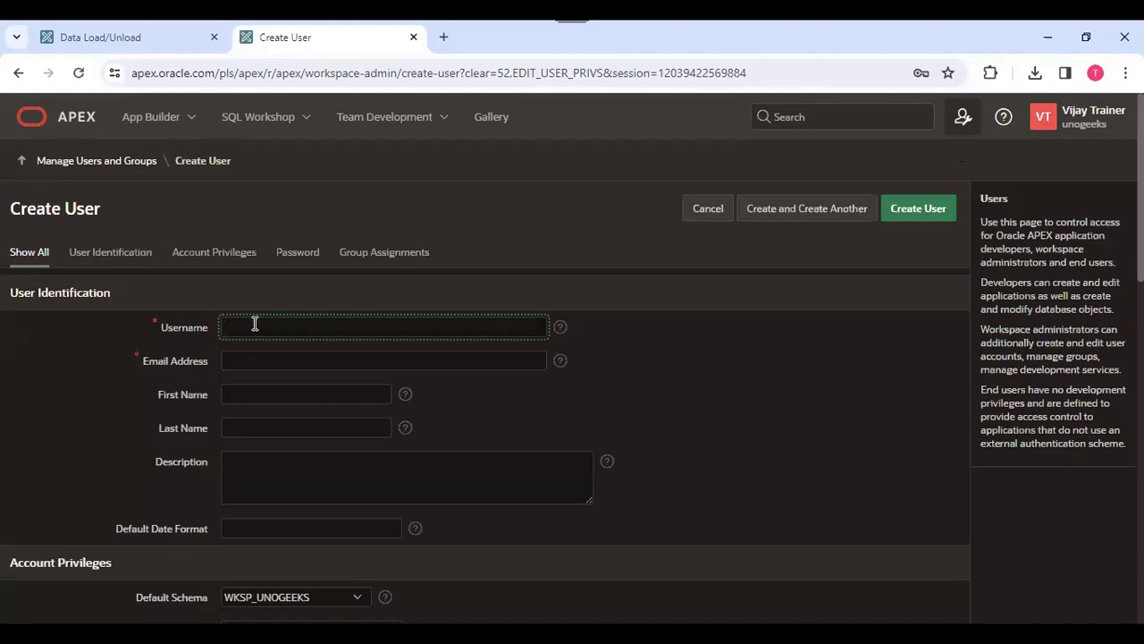
pyautogui.write('Developer ABC')
pyautogui.hotkey('ctrl', 'a')
pyautogui.press('BackSpace')
pyautogui.write('DEV_ABC')
# - Fill in the new user's e-mail address
pyautogui.click(261, 358)
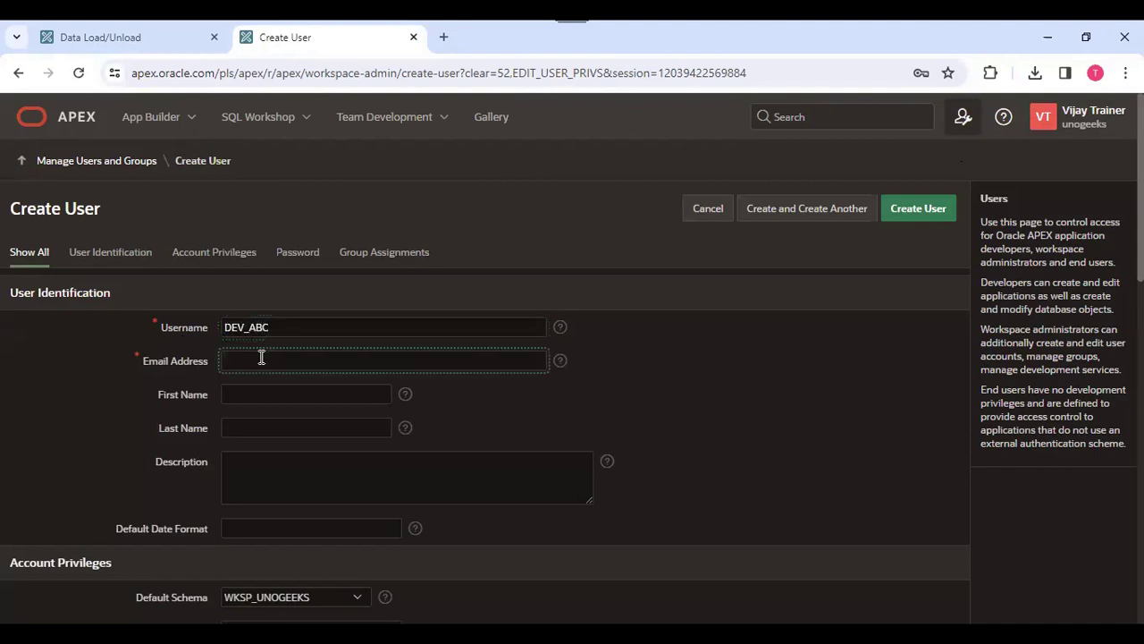
# - Enter the new user's password and confirm it
pyautogui.scroll(-1, 882, 390)
pyautogui.scroll(-3, 485, 358)
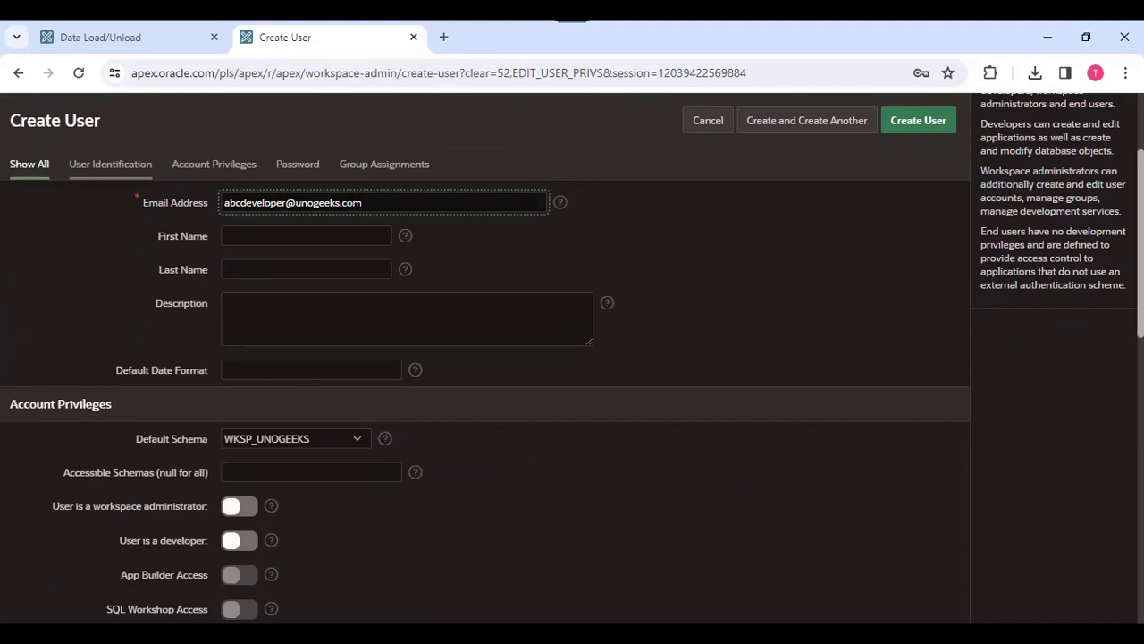
pyautogui.scroll(-3, 485, 402)
pyautogui.scroll(2, 486, 402)
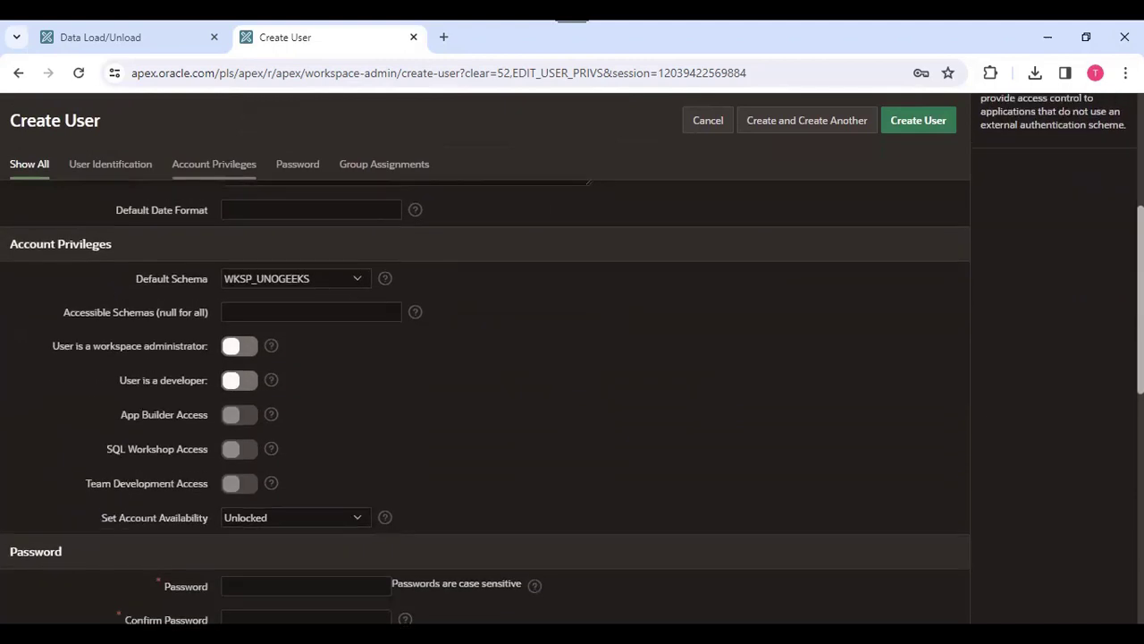
pyautogui.scroll(-2, 713, 379)
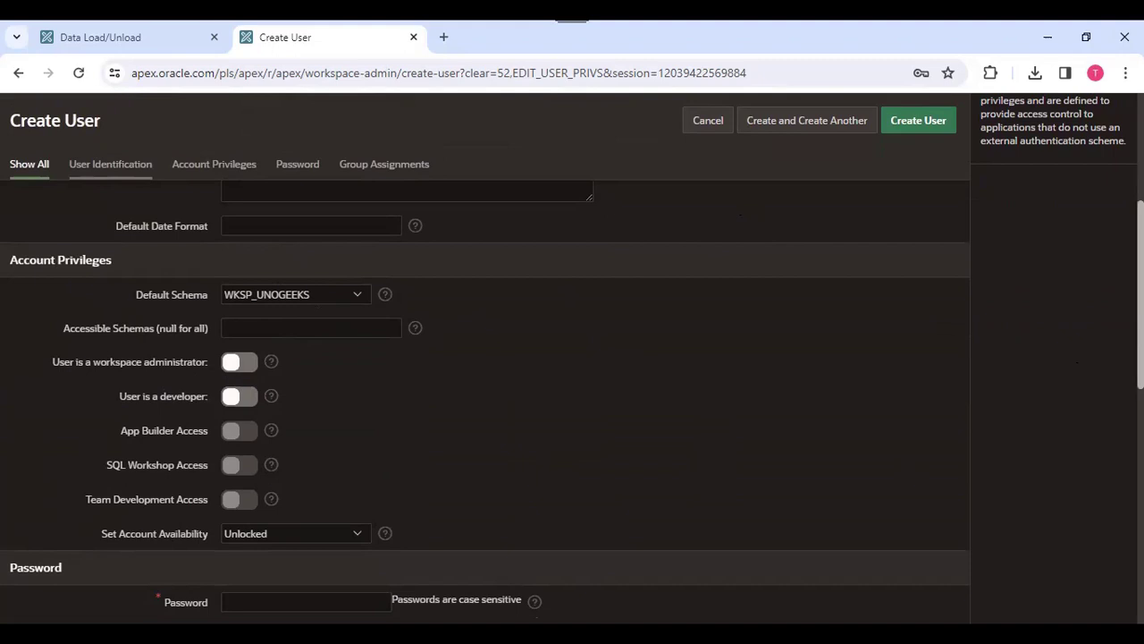
pyautogui.scroll(-2, 572, 358)
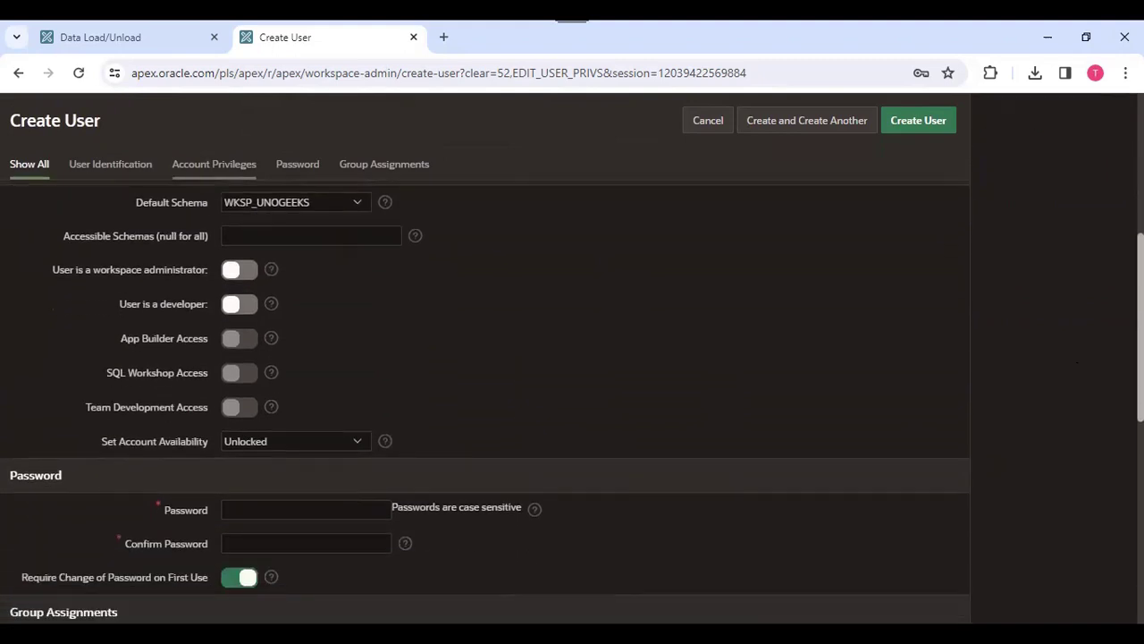
pyautogui.click(350, 486)
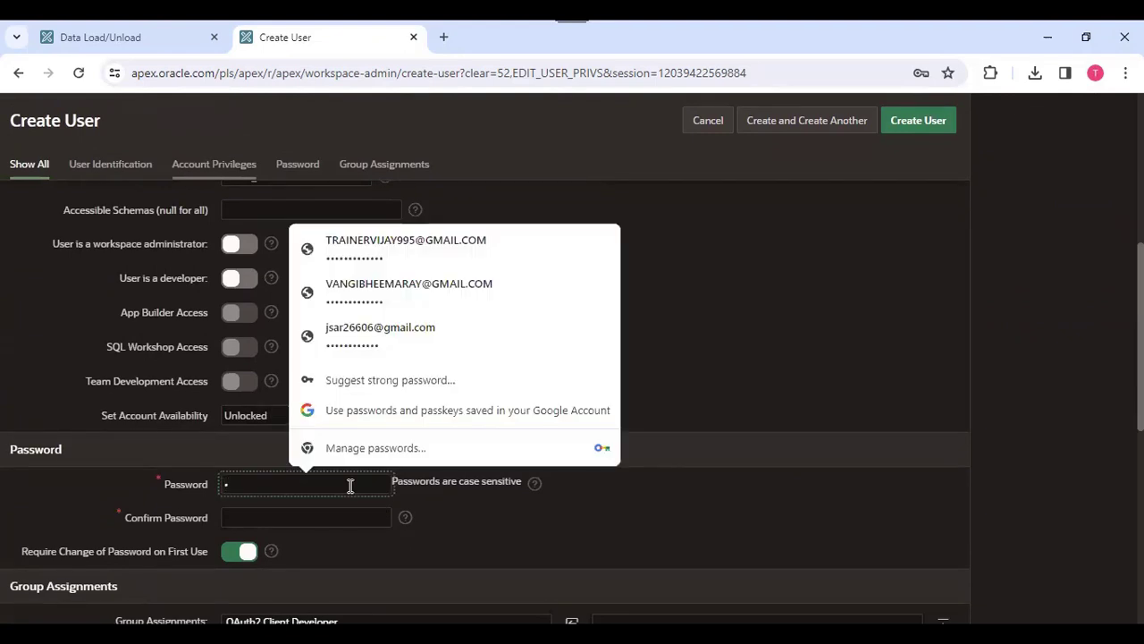
pyautogui.write('••')
pyautogui.click(358, 518)
pyautogui.write('••')
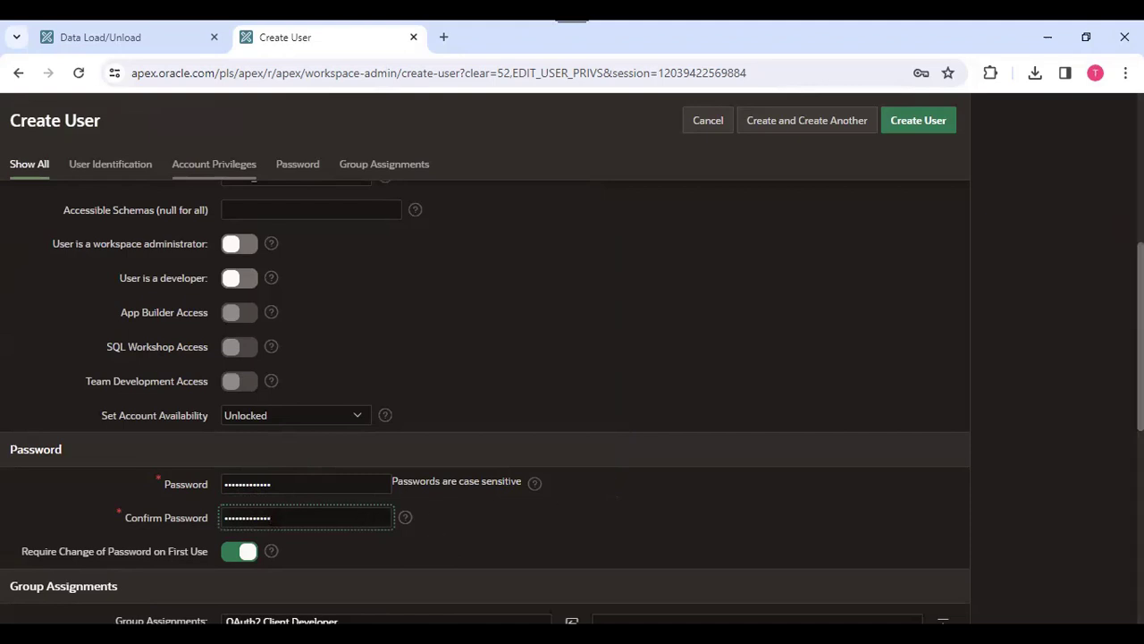
# - Turn off Require Change of Password on First Use, create the user, and dismiss the browser's save-password offer
pyautogui.scroll(-2, 358, 519)
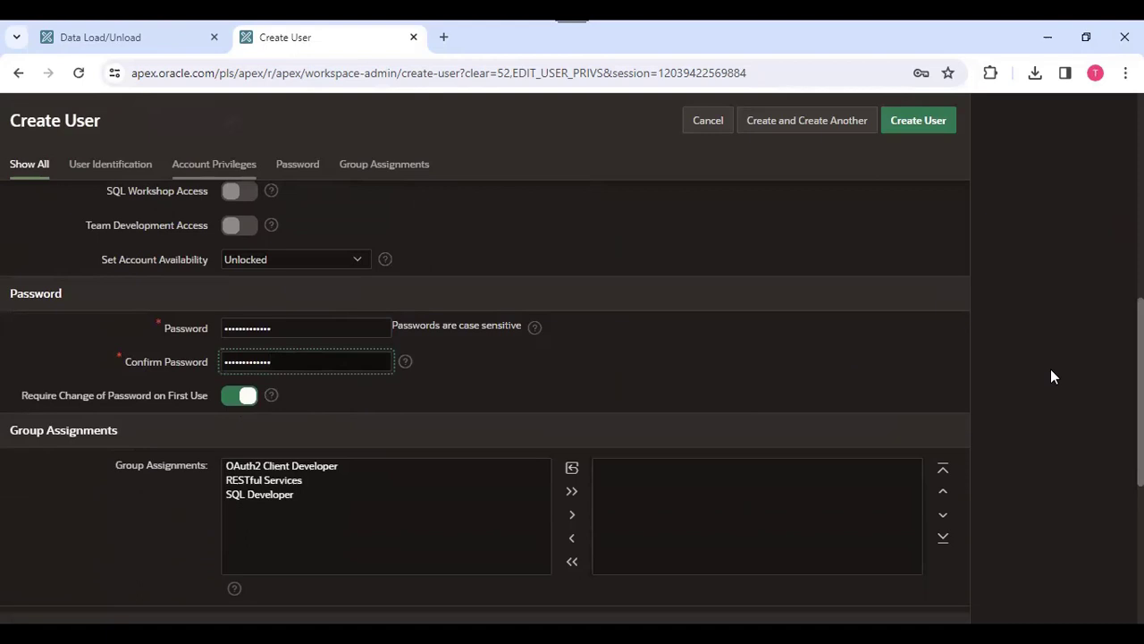
pyautogui.scroll(6, 1050, 375)
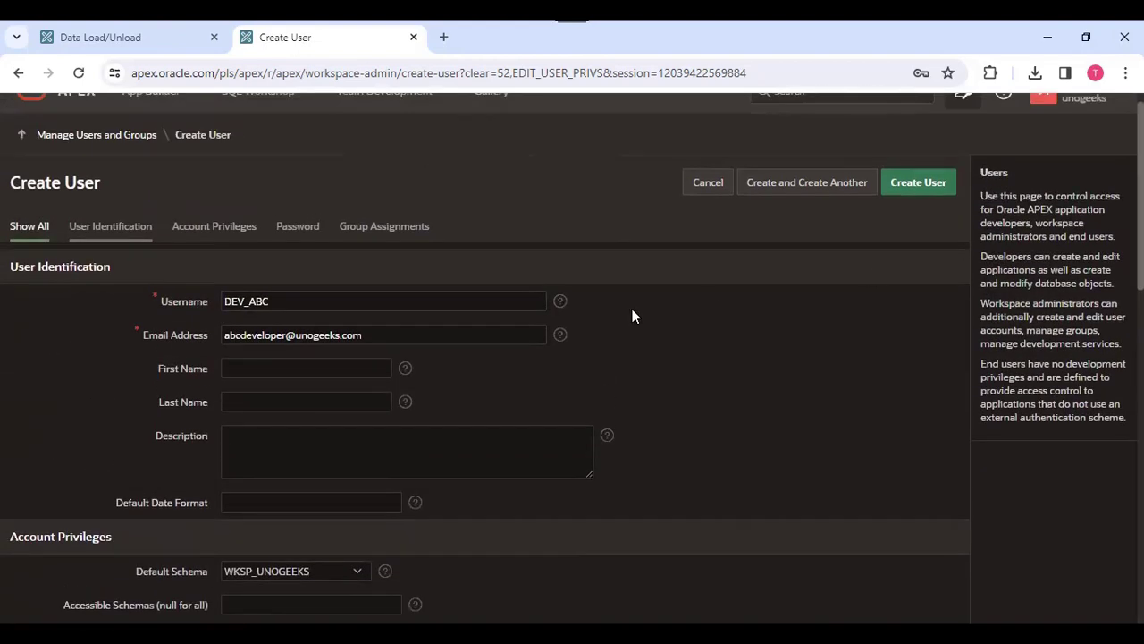
pyautogui.scroll(-6, 572, 385)
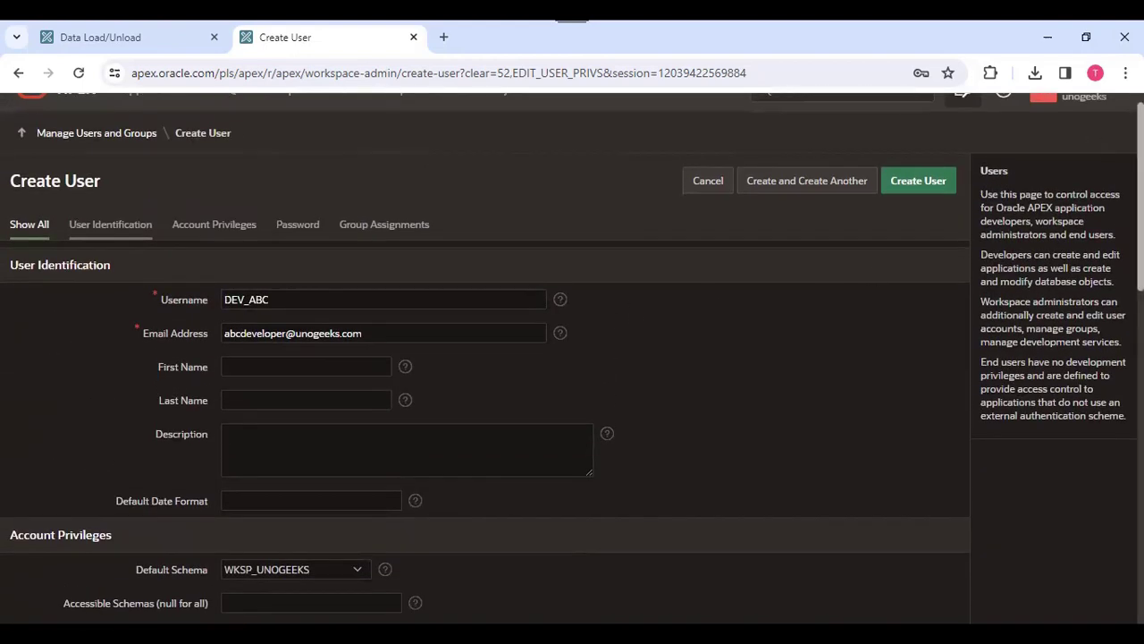
pyautogui.scroll(-1, 536, 499)
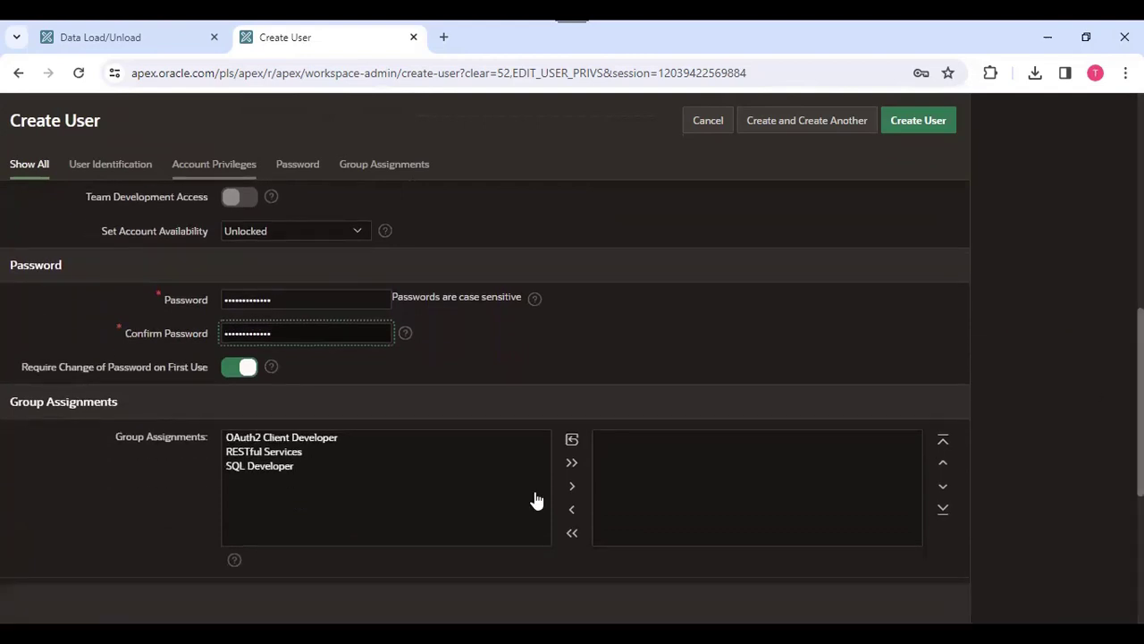
pyautogui.click(236, 370)
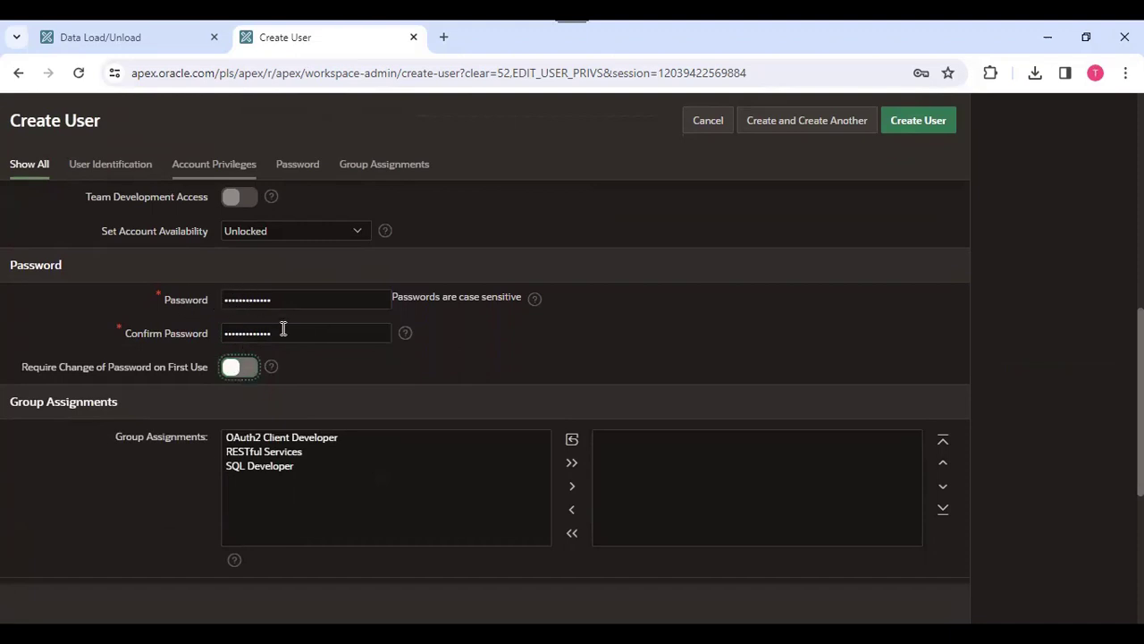
pyautogui.scroll(6, 682, 260)
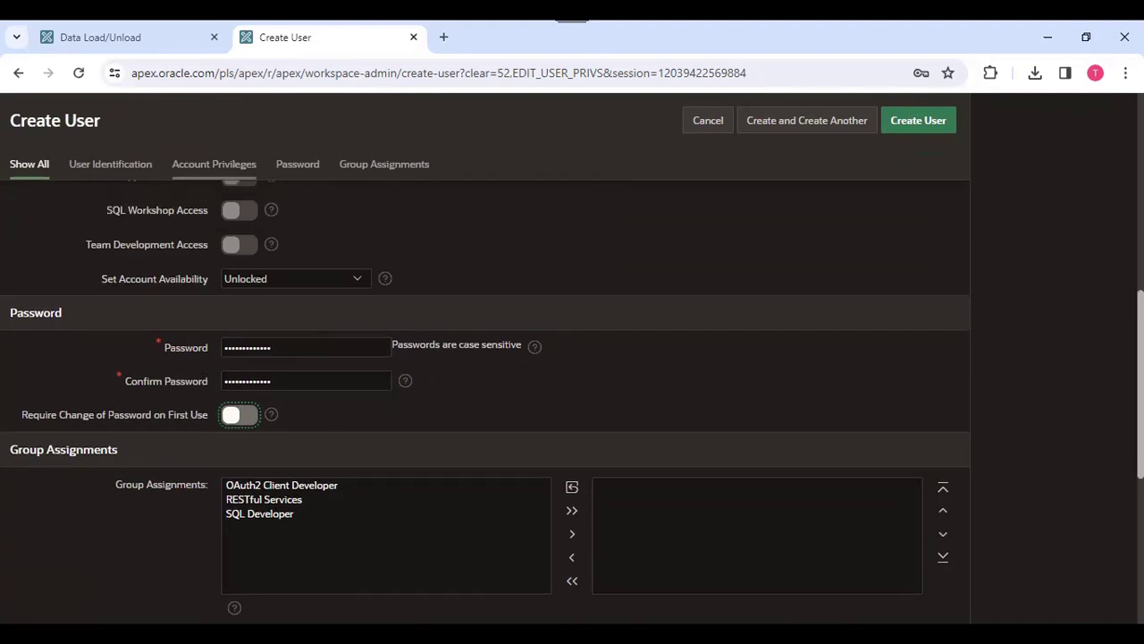
pyautogui.click(939, 140)
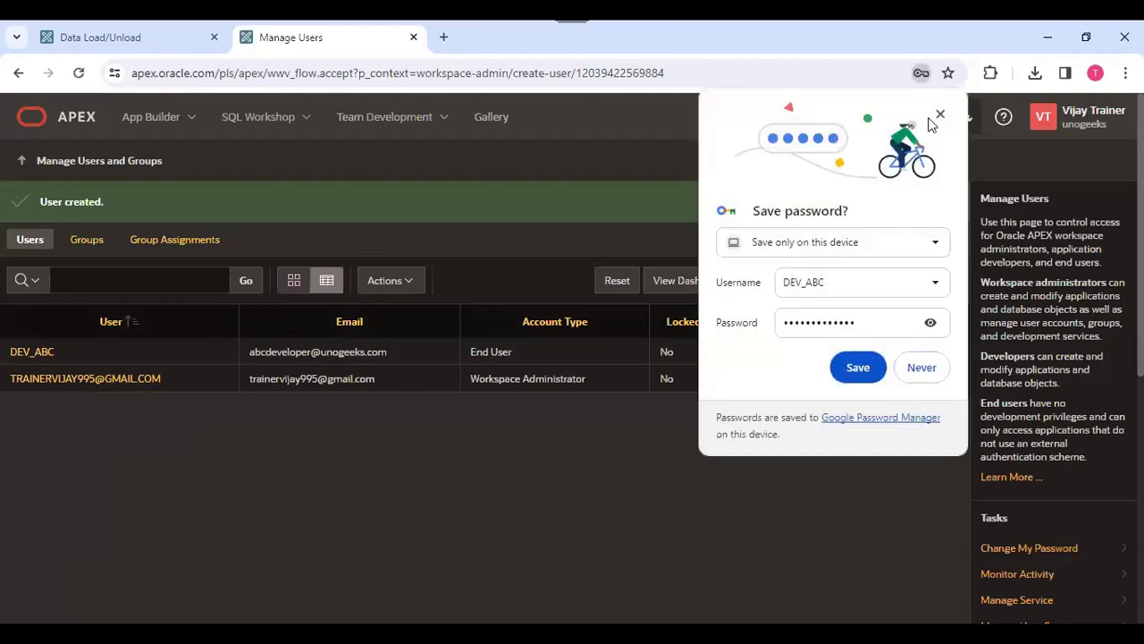
pyautogui.click(977, 168)
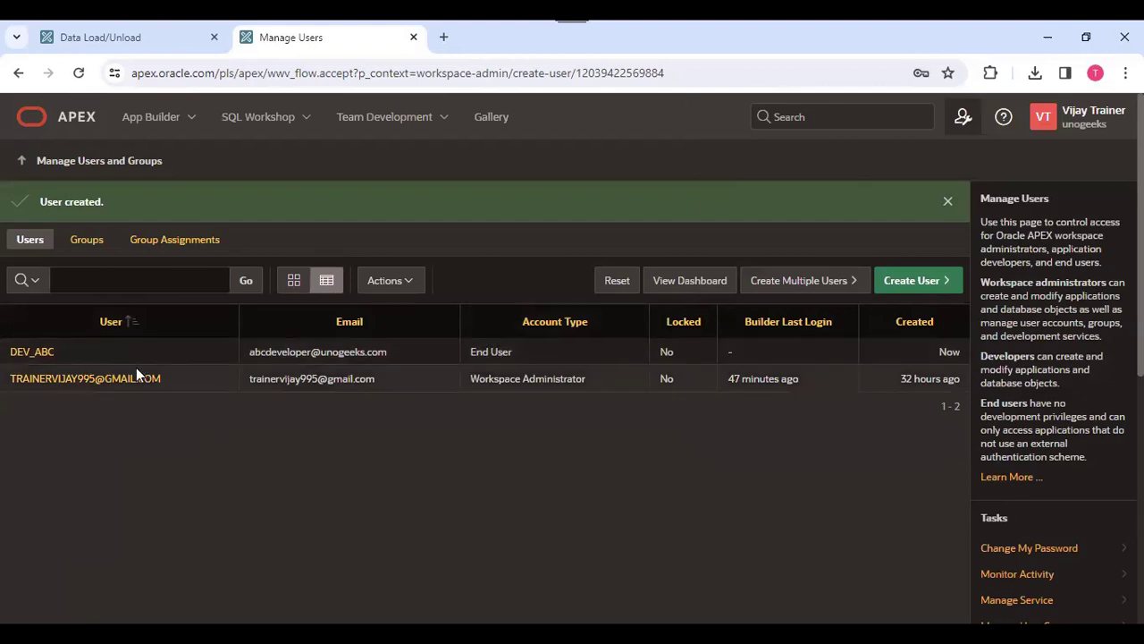
# - Open user DEV_ABC, grant it developer privileges, and apply the changes
pyautogui.click(25, 353)
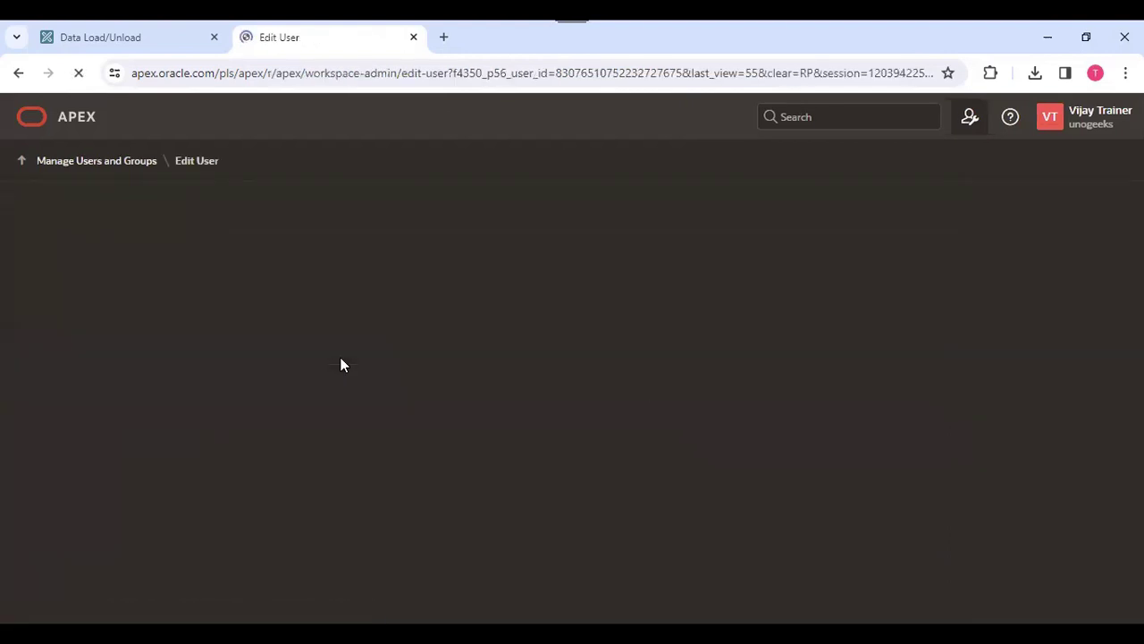
pyautogui.scroll(-4, 146, 377)
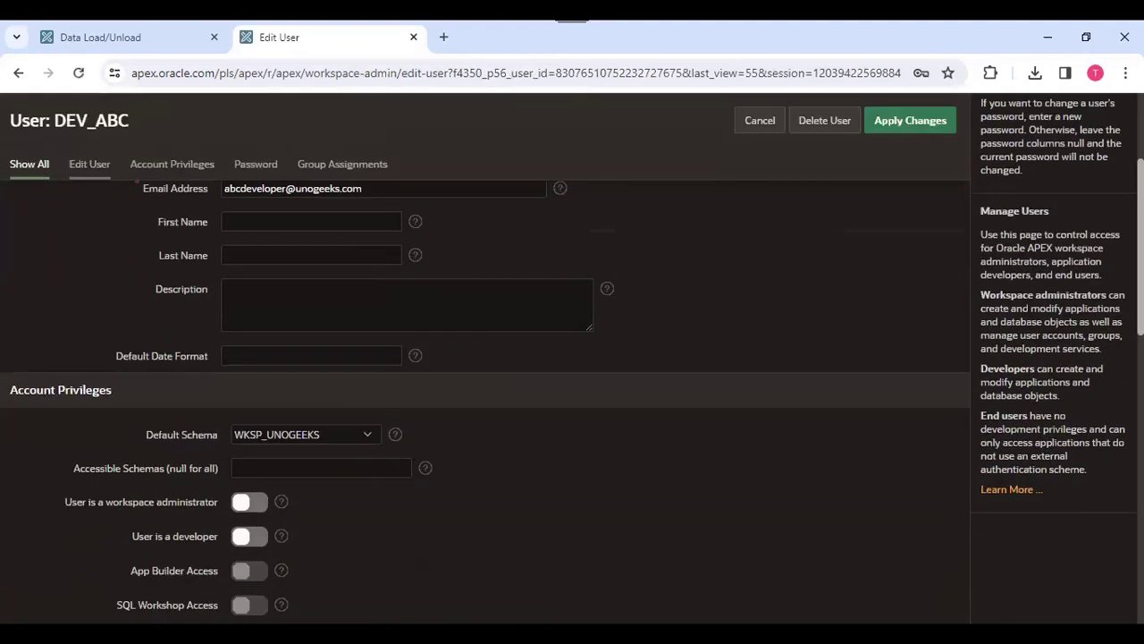
pyautogui.click(250, 376)
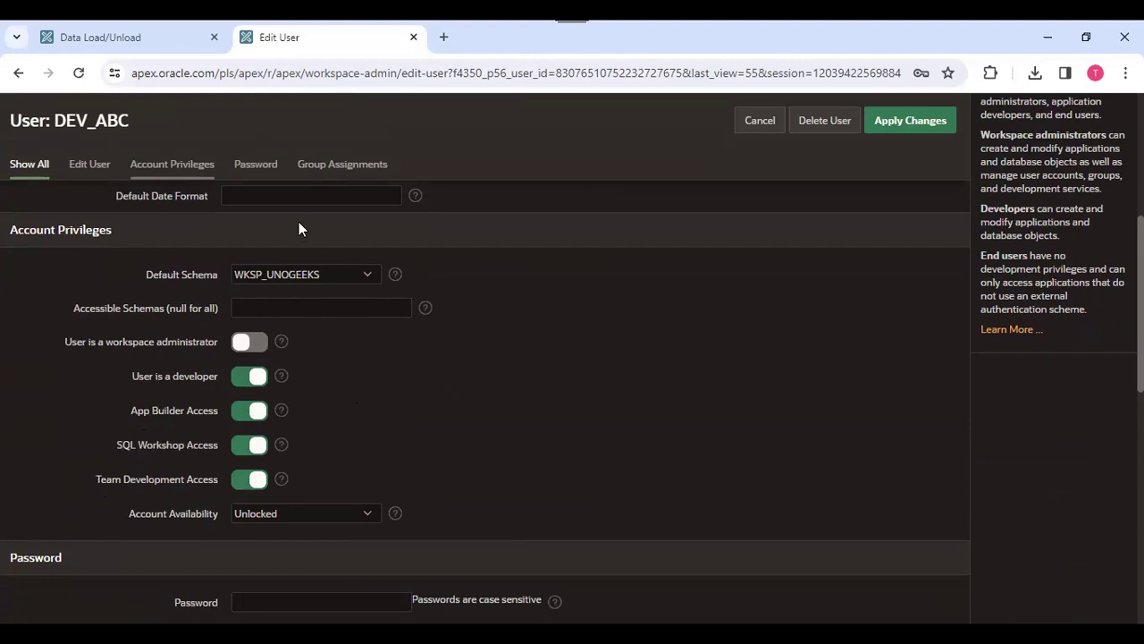
pyautogui.scroll(5, 418, 273)
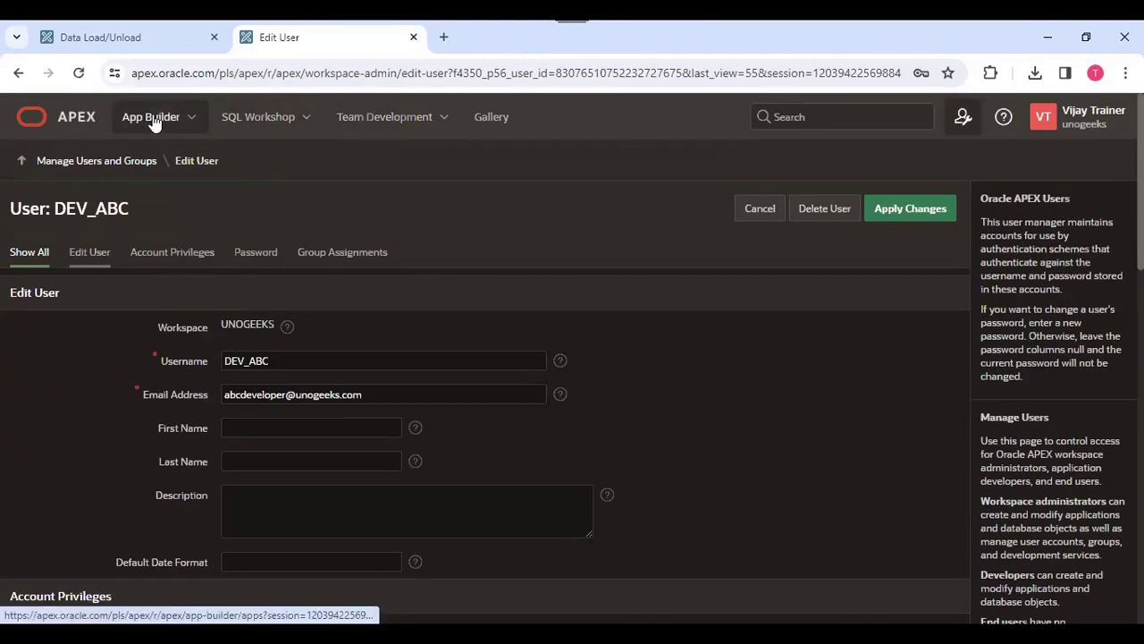
pyautogui.click(297, 247)
pyautogui.scroll(3, 326, 304)
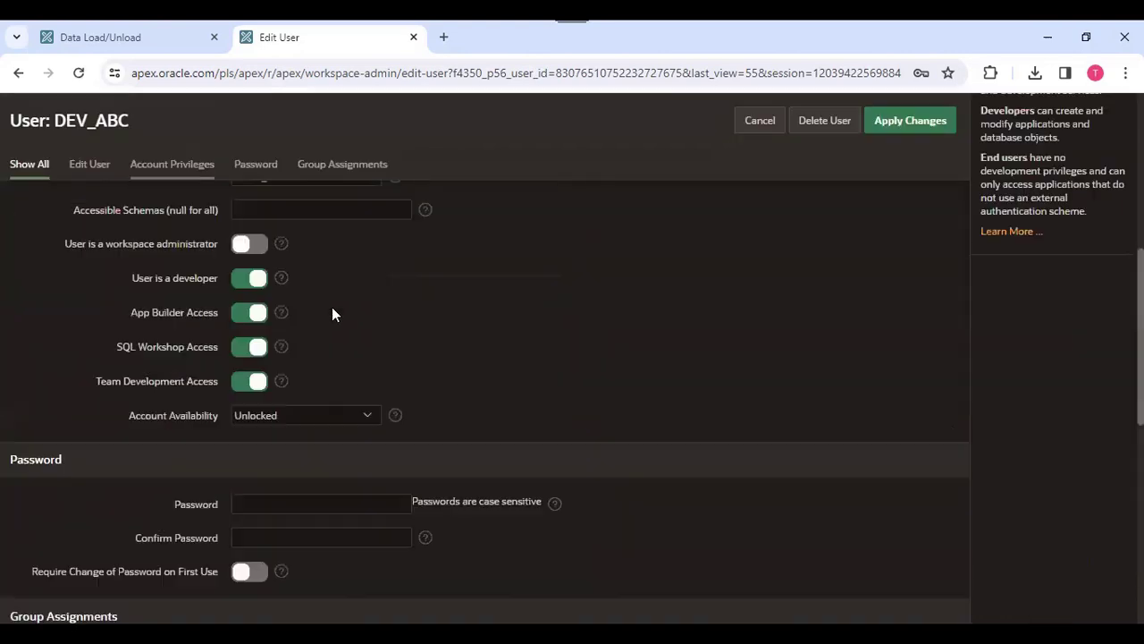
pyautogui.scroll(5, 219, 224)
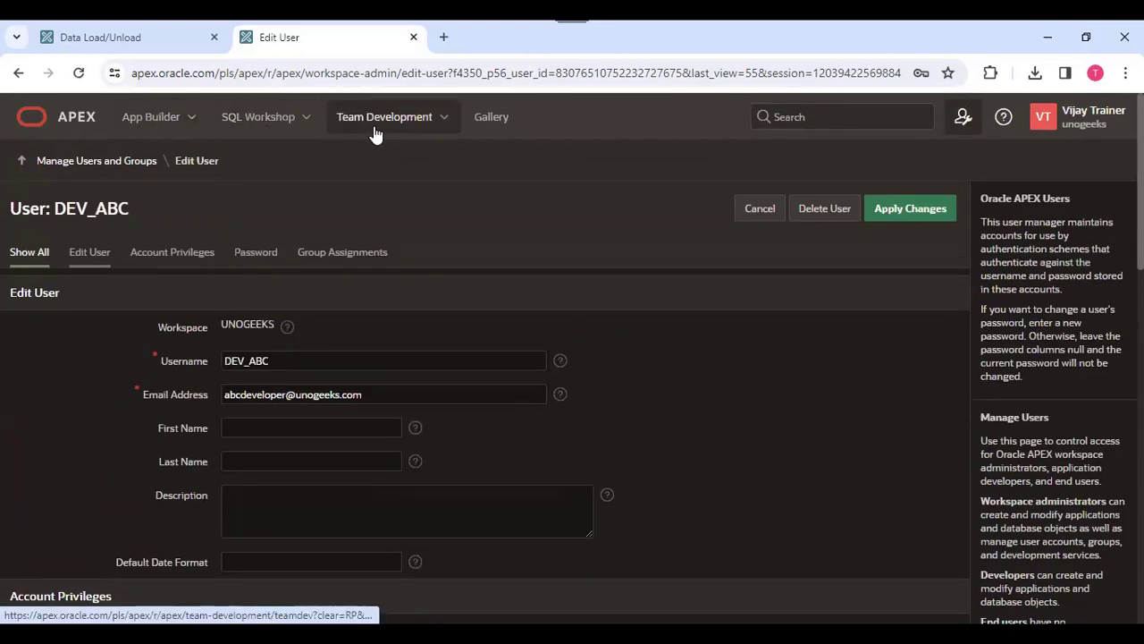
pyautogui.scroll(-10, 655, 280)
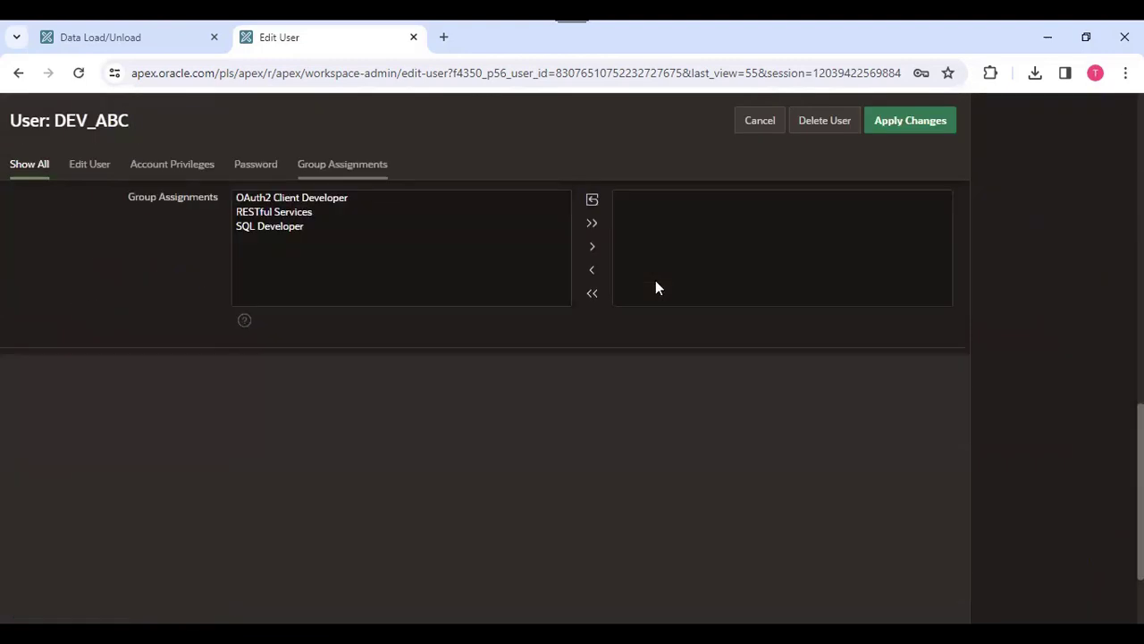
pyautogui.scroll(10, 666, 288)
pyautogui.click(903, 212)
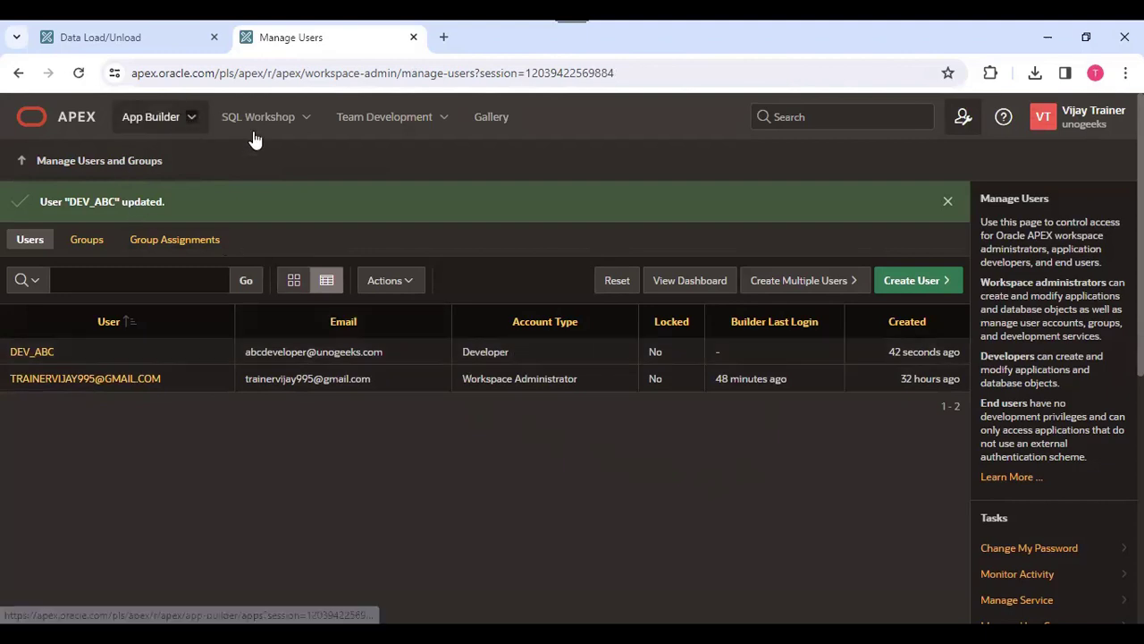
# - Open the Database Design milestone from the Team Development milestones and review its details
pyautogui.click(444, 118)
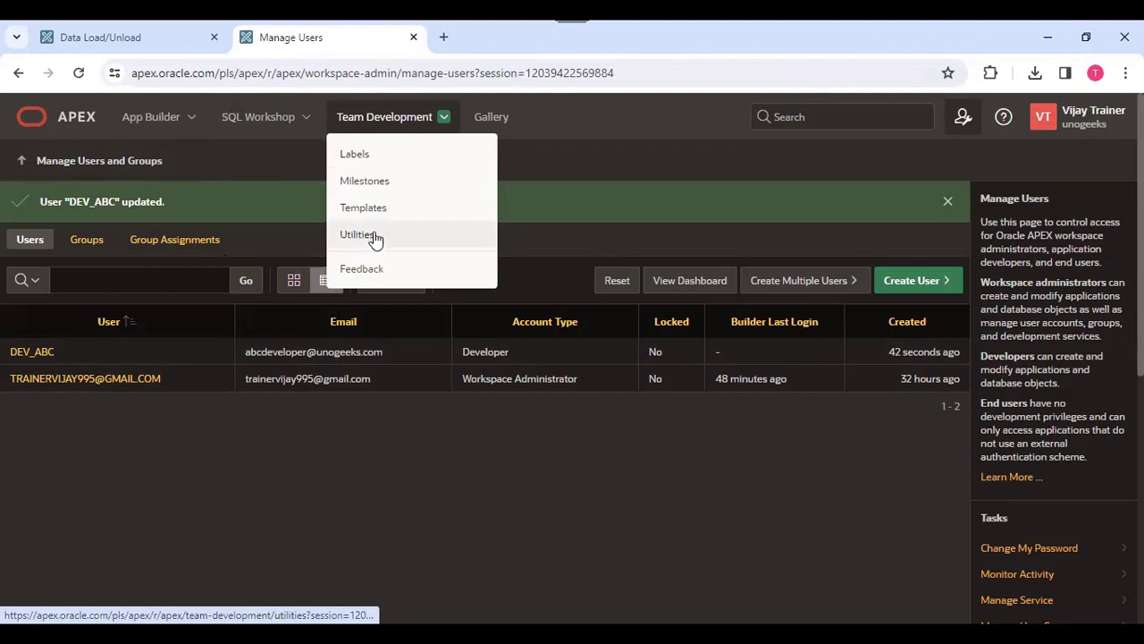
pyautogui.click(375, 182)
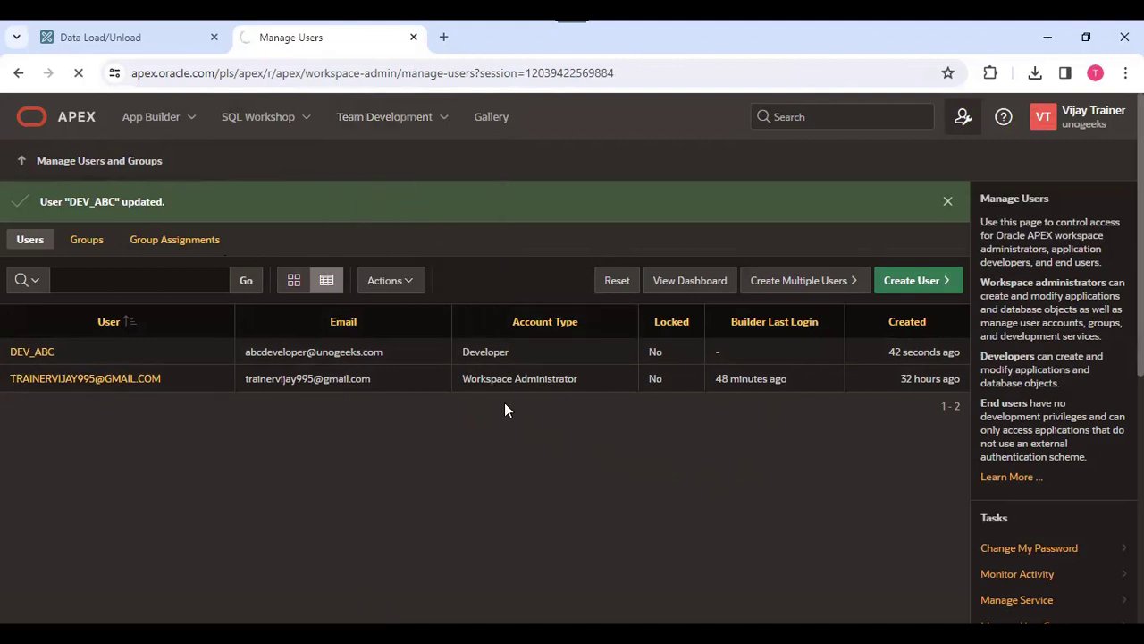
pyautogui.click(81, 255)
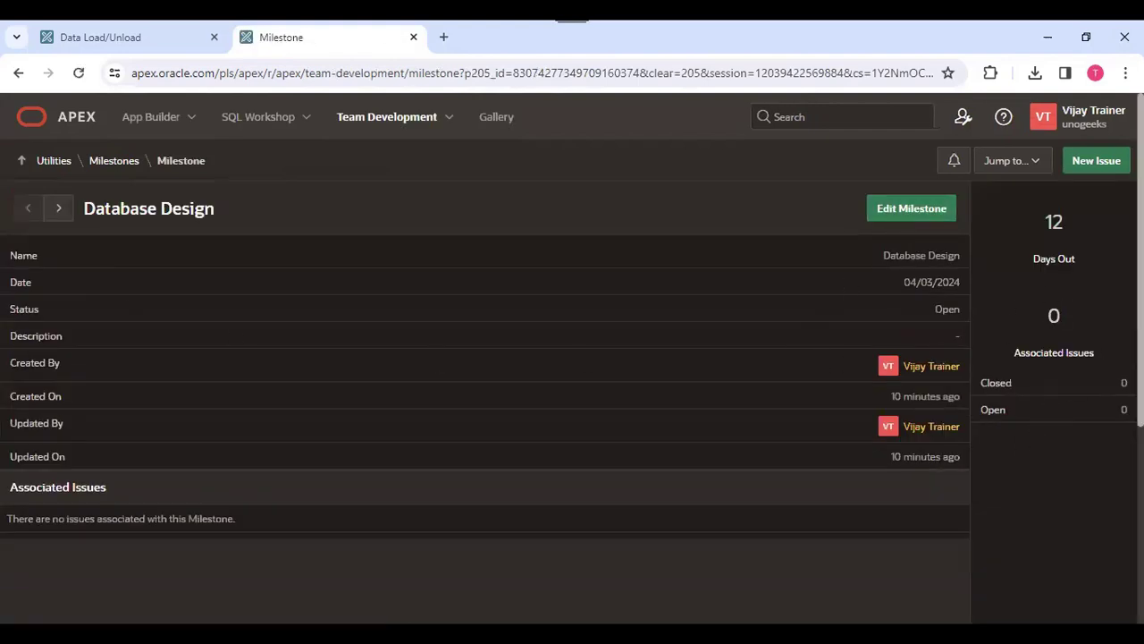
pyautogui.scroll(-2, 1054, 411)
pyautogui.scroll(2, 1042, 362)
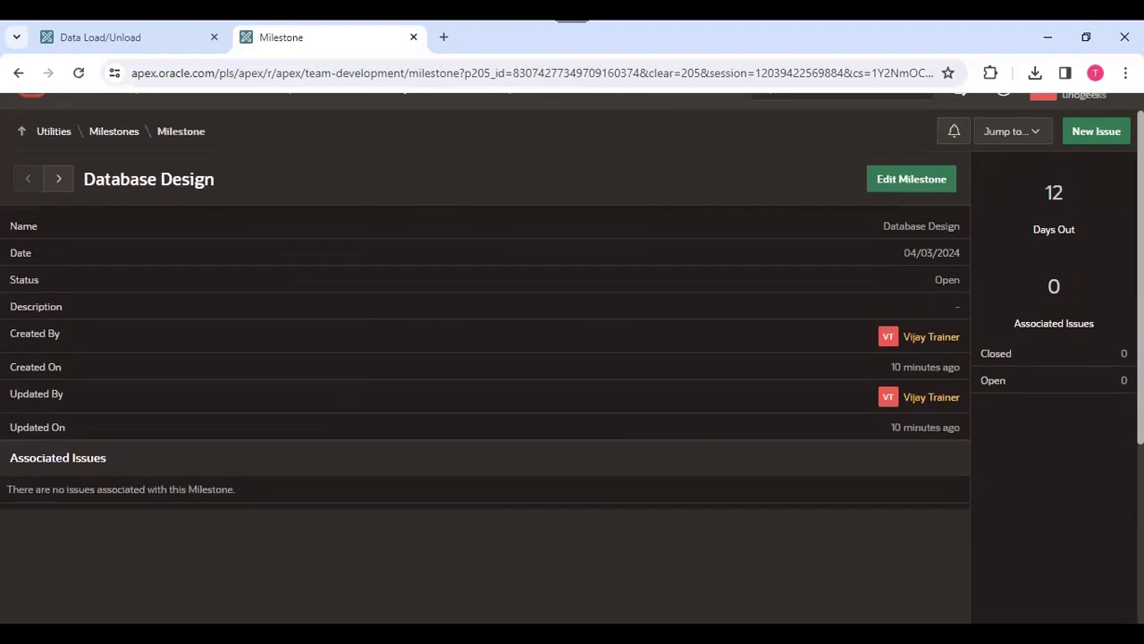
pyautogui.click(1104, 163)
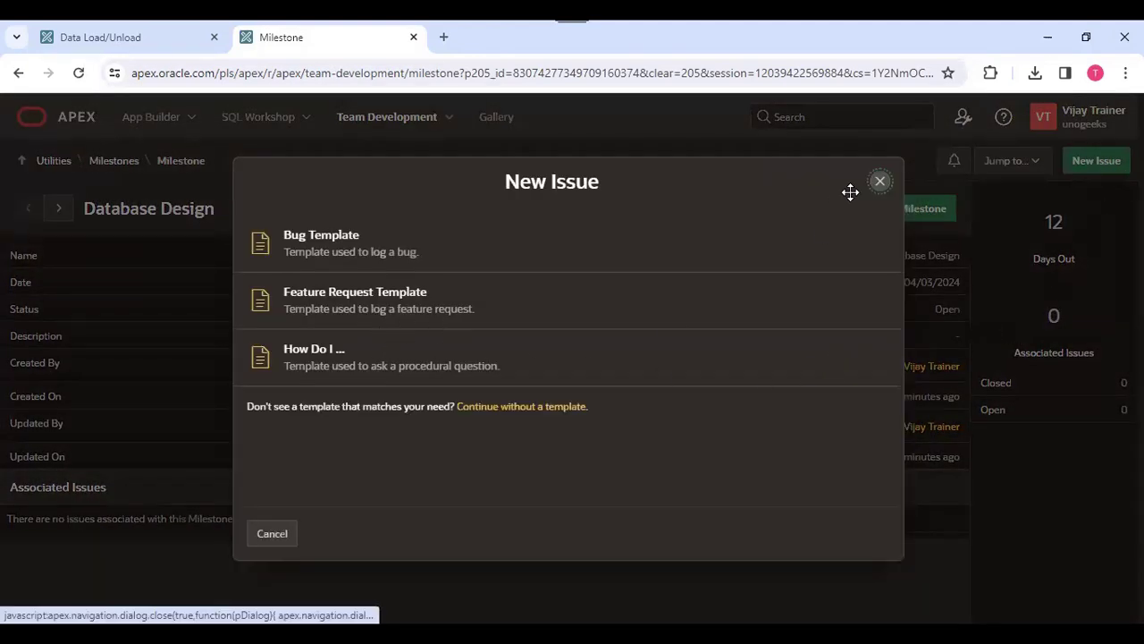
pyautogui.click(881, 182)
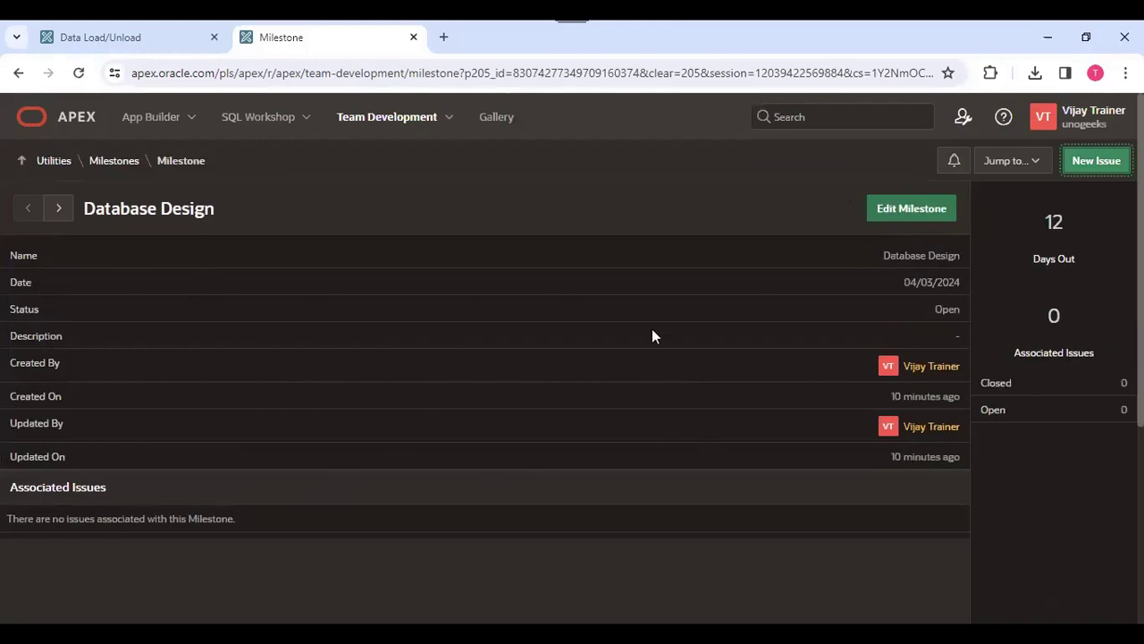
# - Browse between the UI Design and Database Design milestones and open Database Design's edit form
pyautogui.scroll(-2, 652, 336)
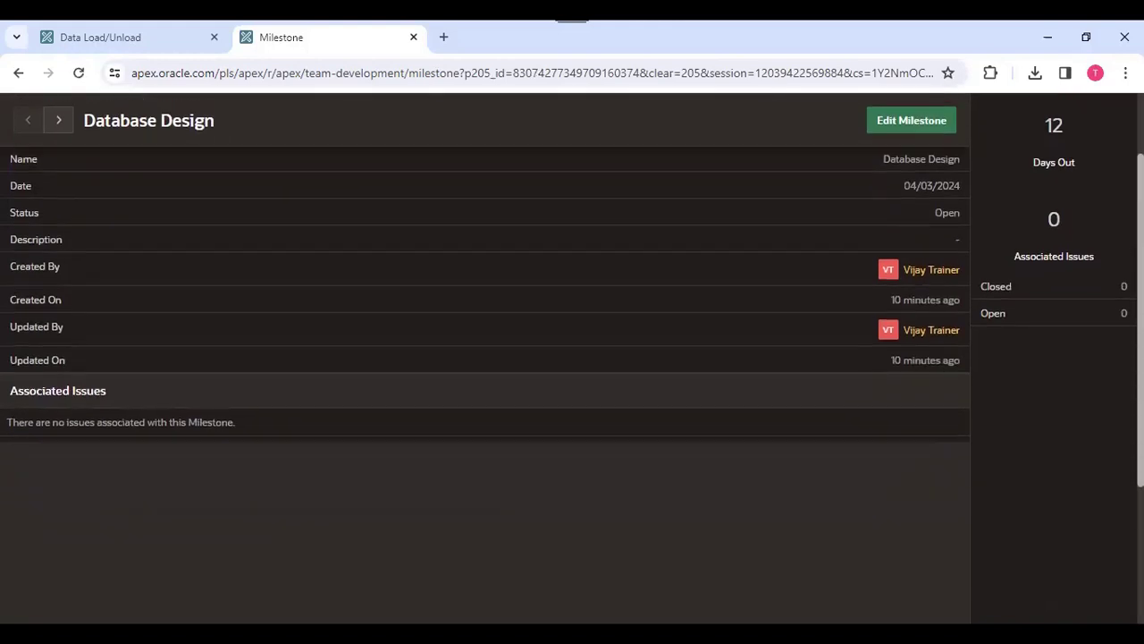
pyautogui.scroll(-2, 486, 357)
pyautogui.scroll(4, 485, 358)
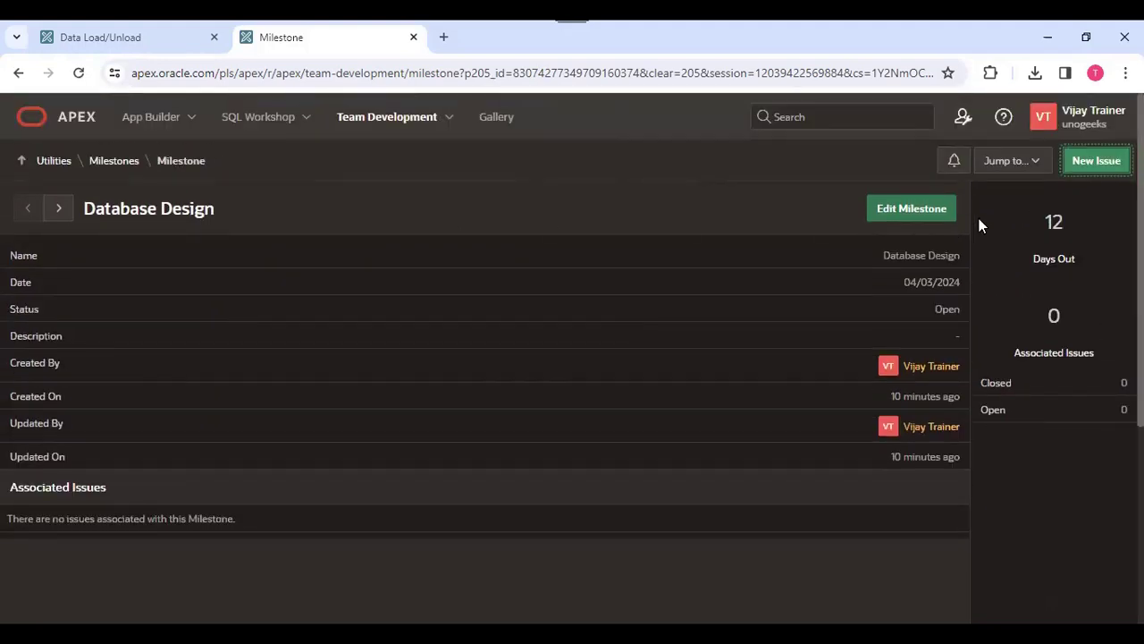
pyautogui.click(58, 214)
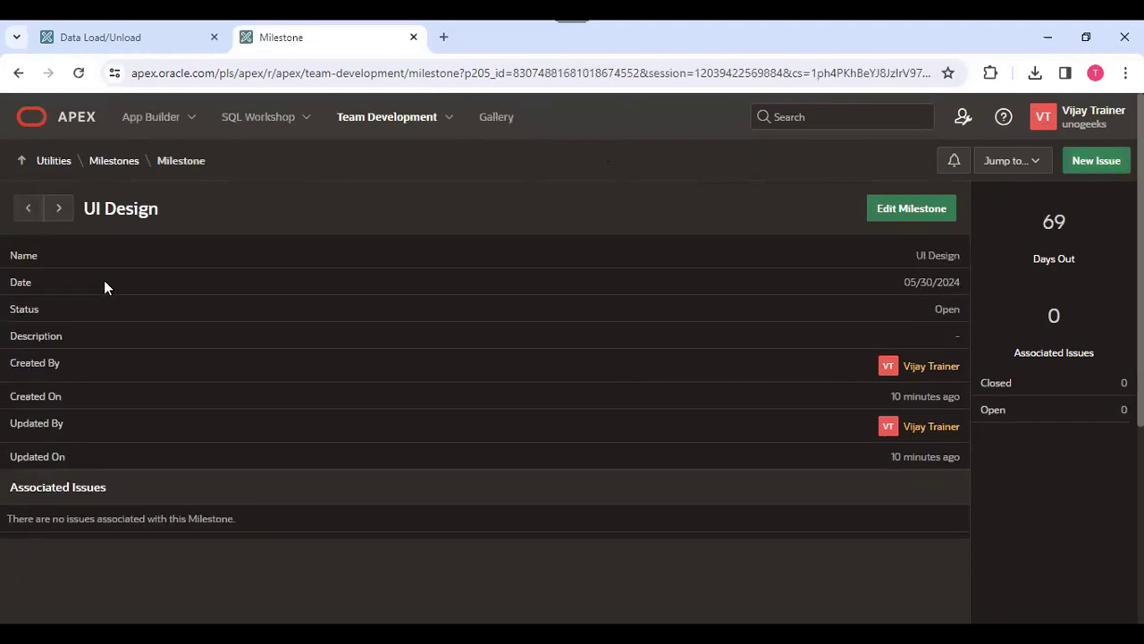
pyautogui.click(29, 214)
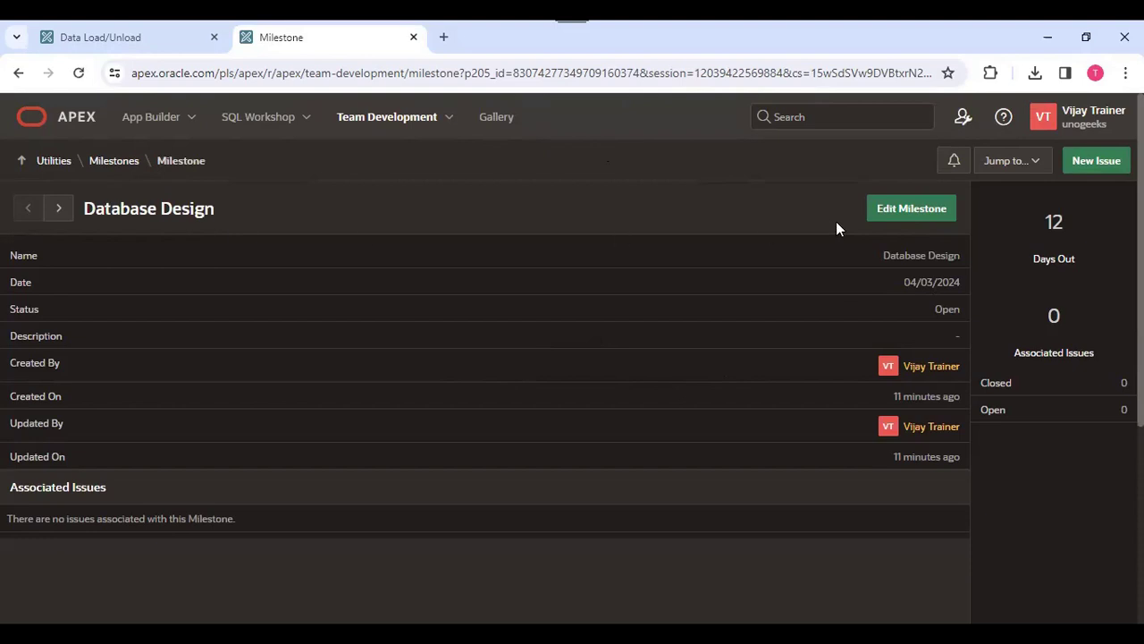
pyautogui.click(906, 215)
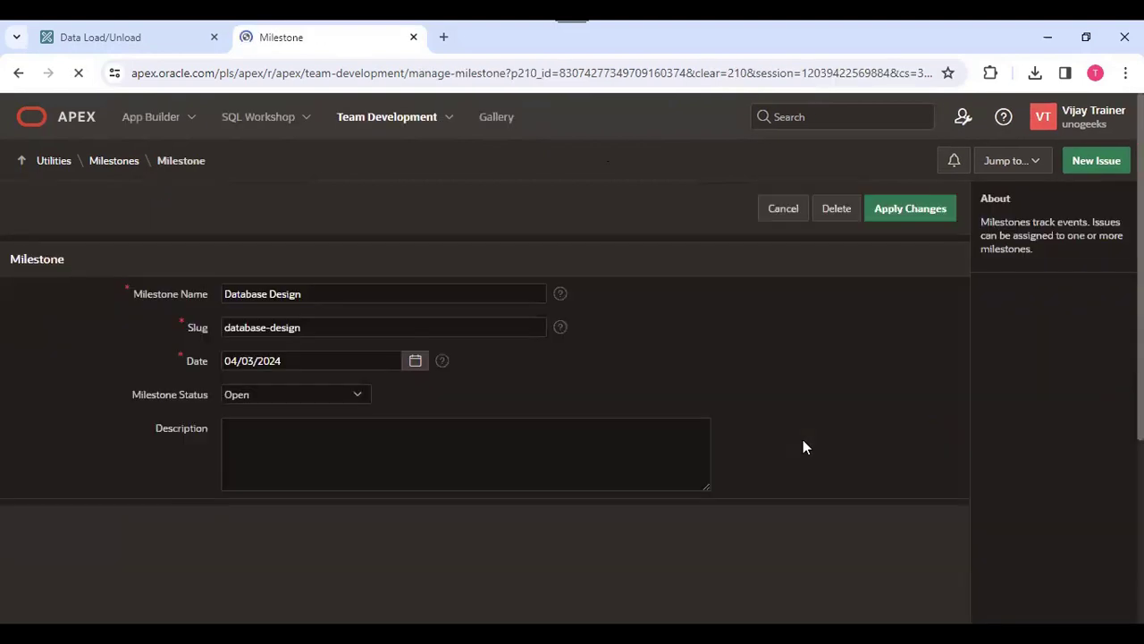
pyautogui.scroll(-3, 984, 228)
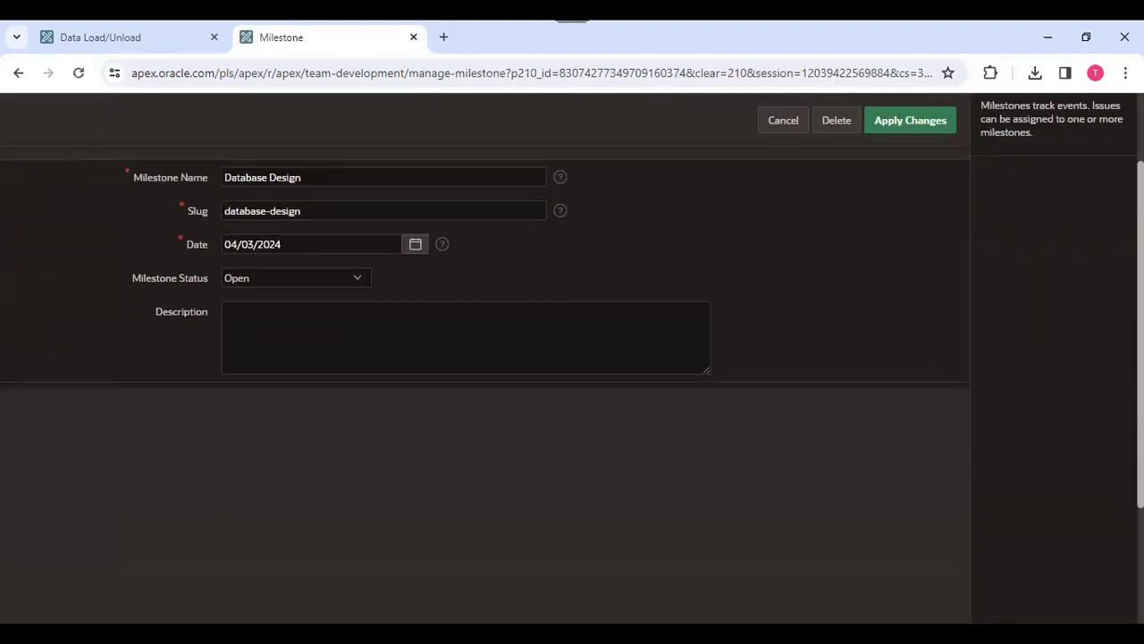
pyautogui.scroll(3, 984, 228)
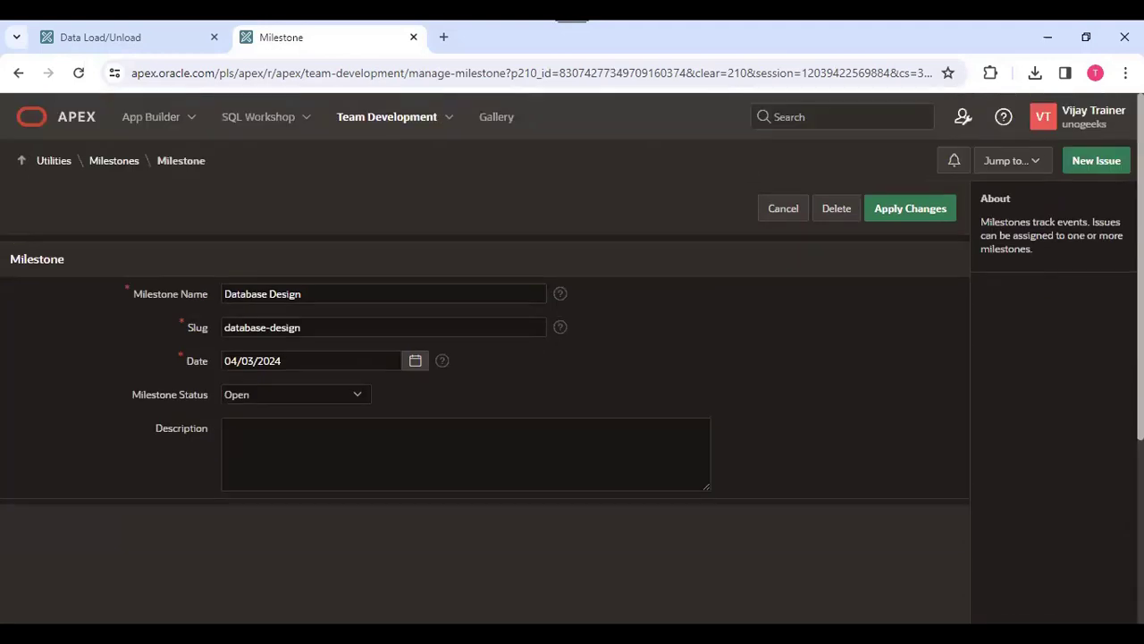
# - Go to the issues list, open the Employee ID column data type issue, and assign it to dev_abc
pyautogui.click(1013, 160)
pyautogui.click(1026, 219)
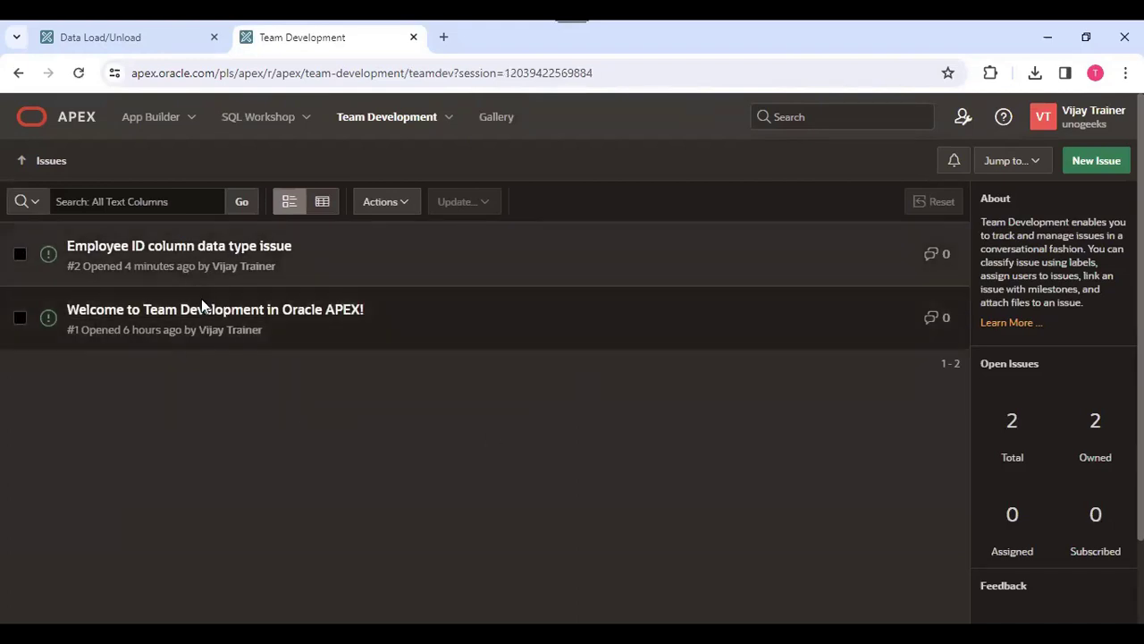
pyautogui.click(152, 255)
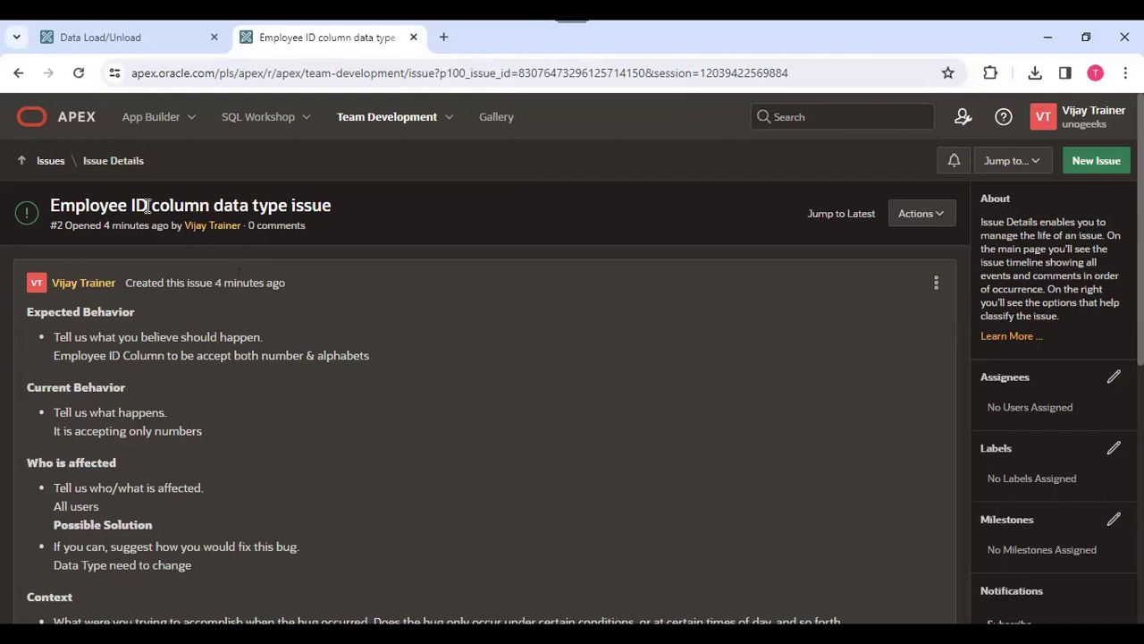
pyautogui.click(1114, 377)
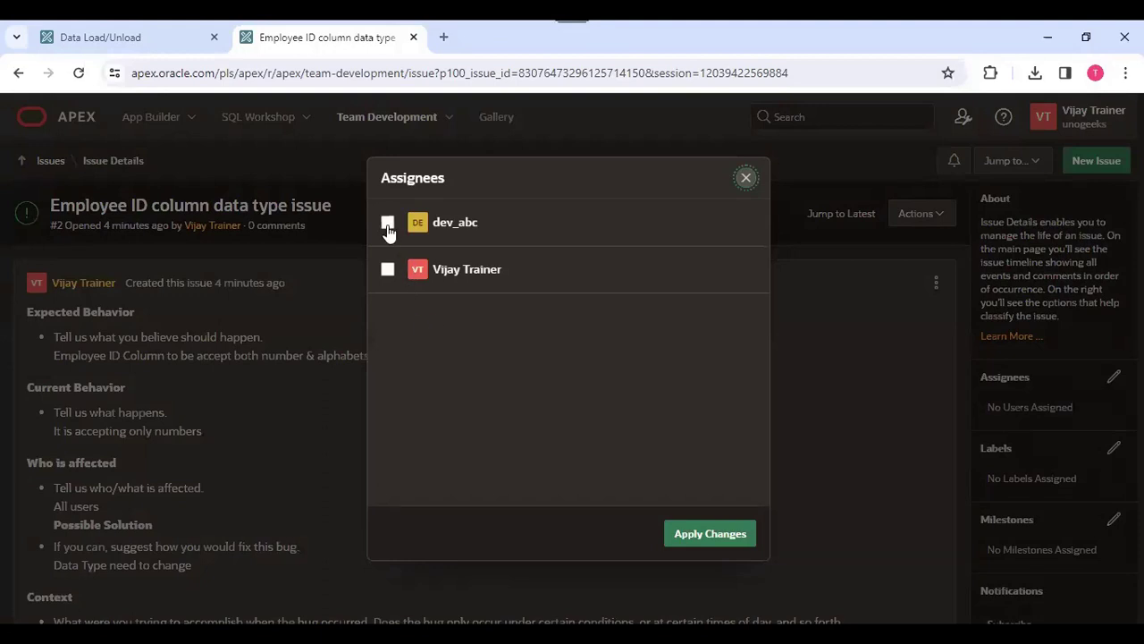
pyautogui.click(387, 223)
pyautogui.click(721, 535)
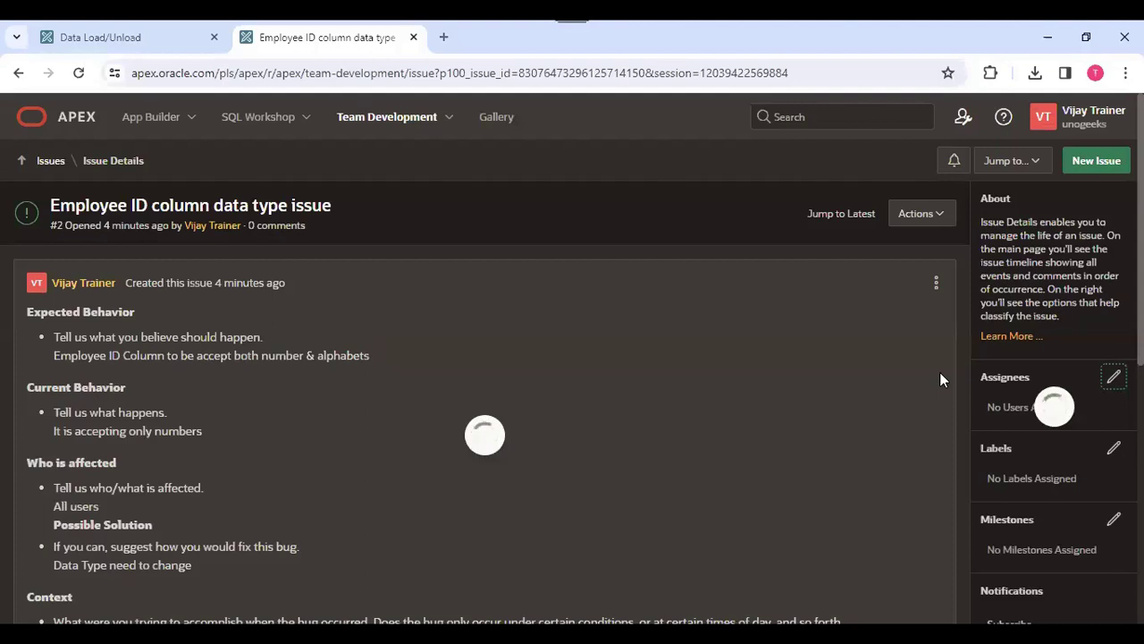
# - Open the issue's label choices and look through them without assigning any
pyautogui.scroll(-2, 977, 371)
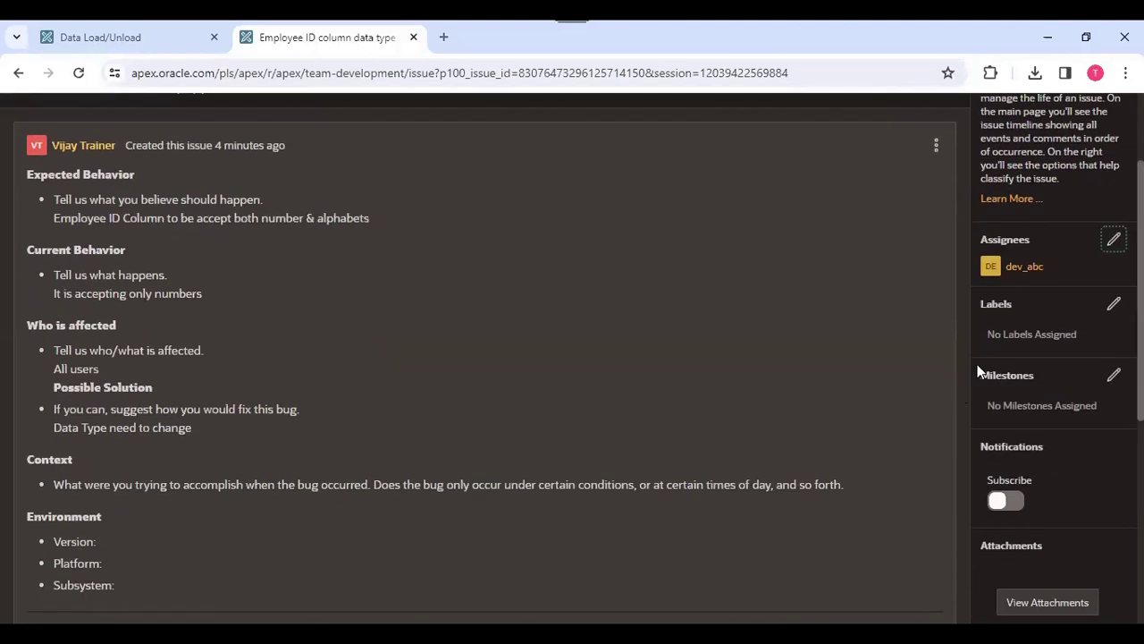
pyautogui.click(1114, 304)
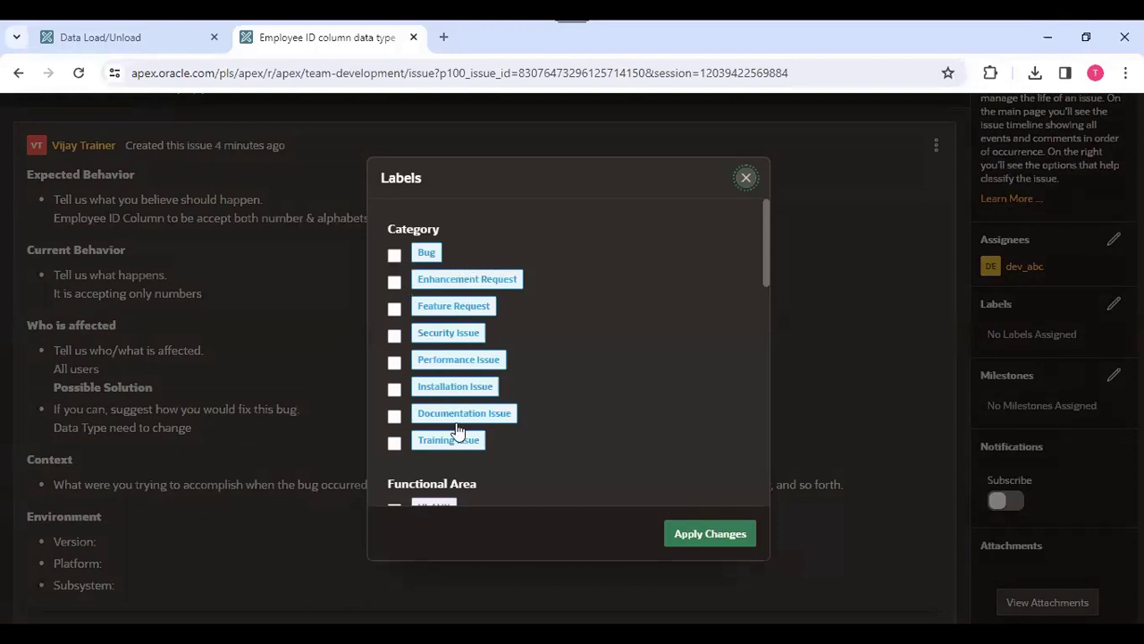
pyautogui.scroll(-3, 538, 409)
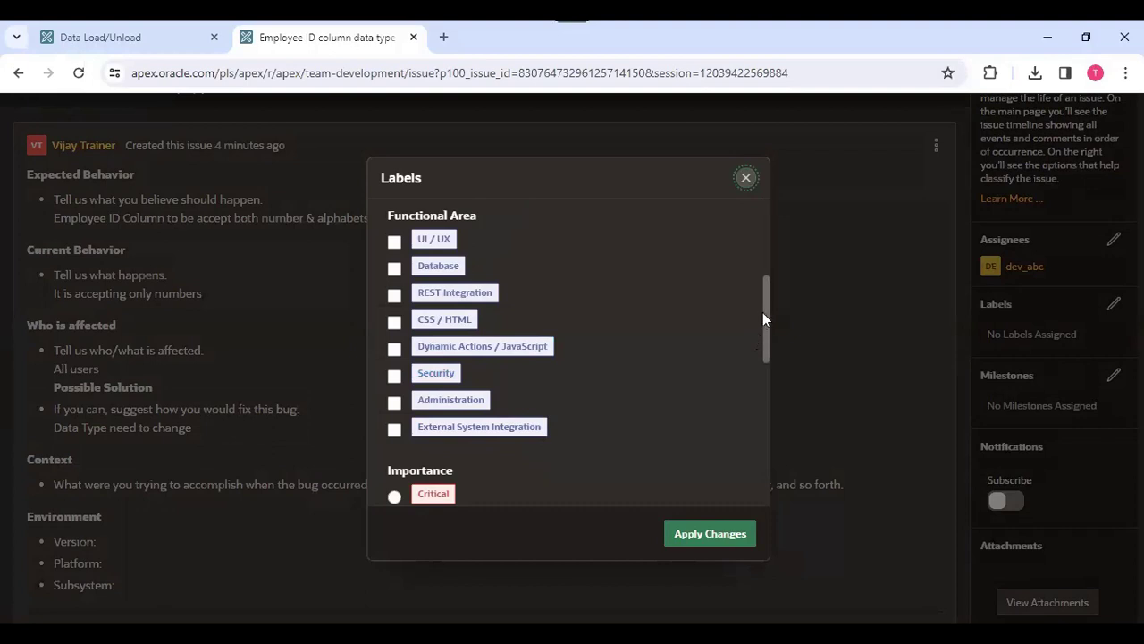
pyautogui.moveTo(764, 311); pyautogui.dragTo(755, 229)
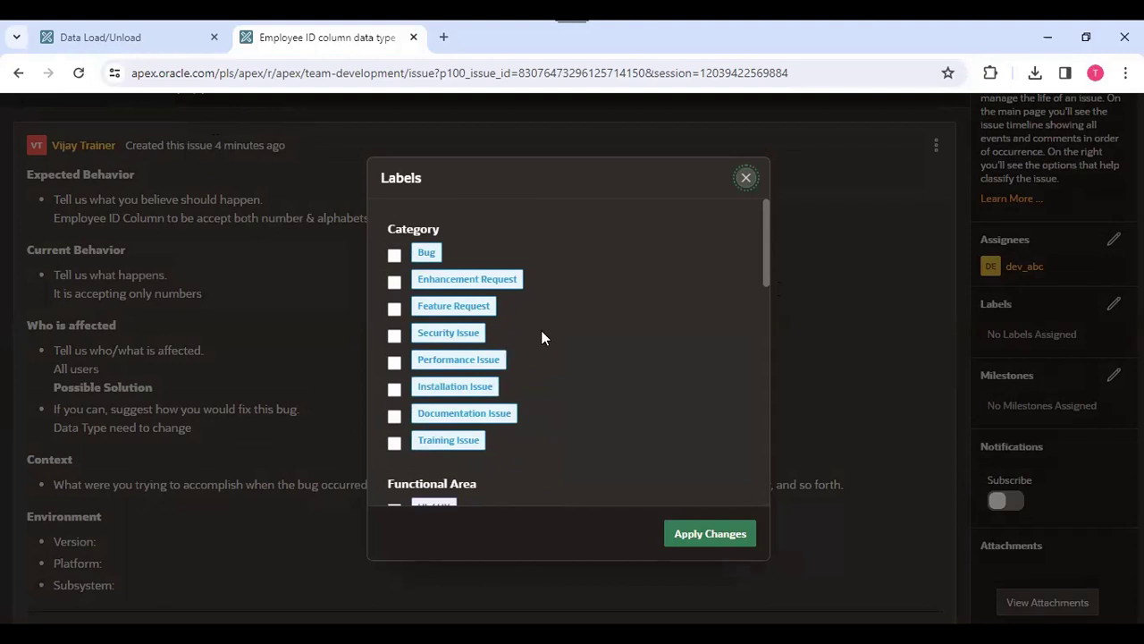
pyautogui.click(745, 177)
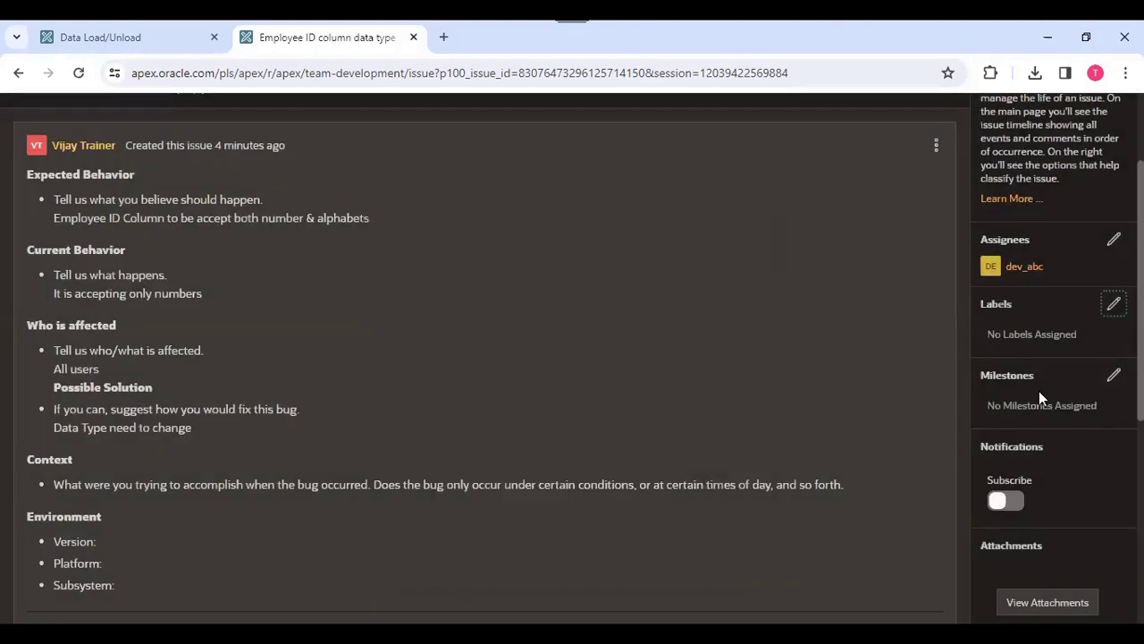
# - Link the issue to the Database Design and UI Design milestones
pyautogui.click(1115, 378)
pyautogui.click(387, 227)
pyautogui.click(726, 533)
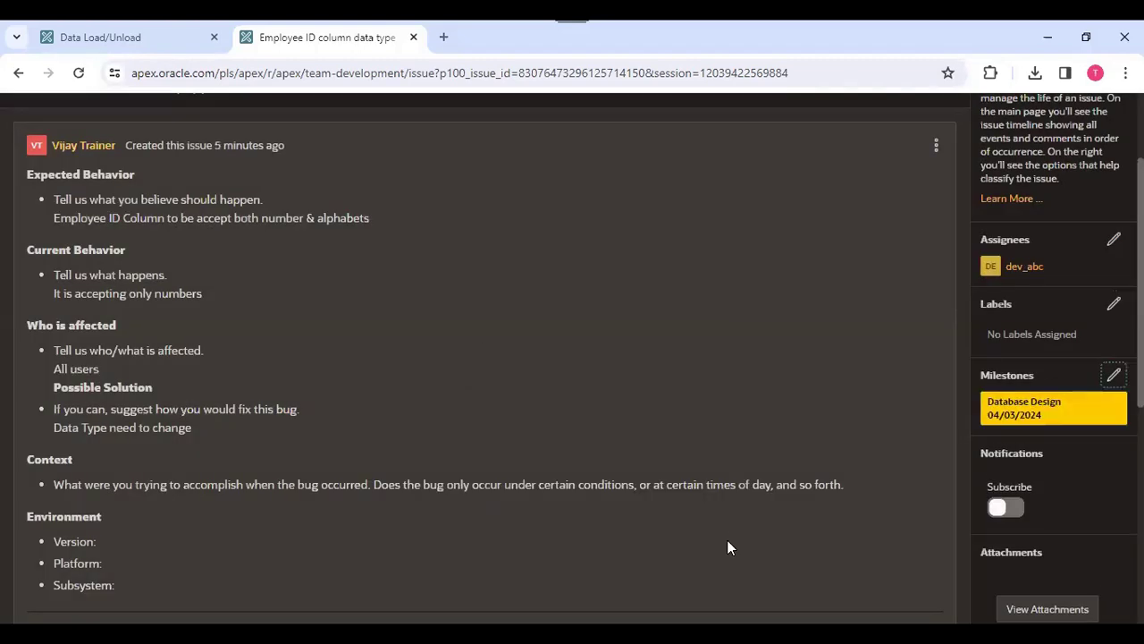
pyautogui.scroll(-2, 727, 539)
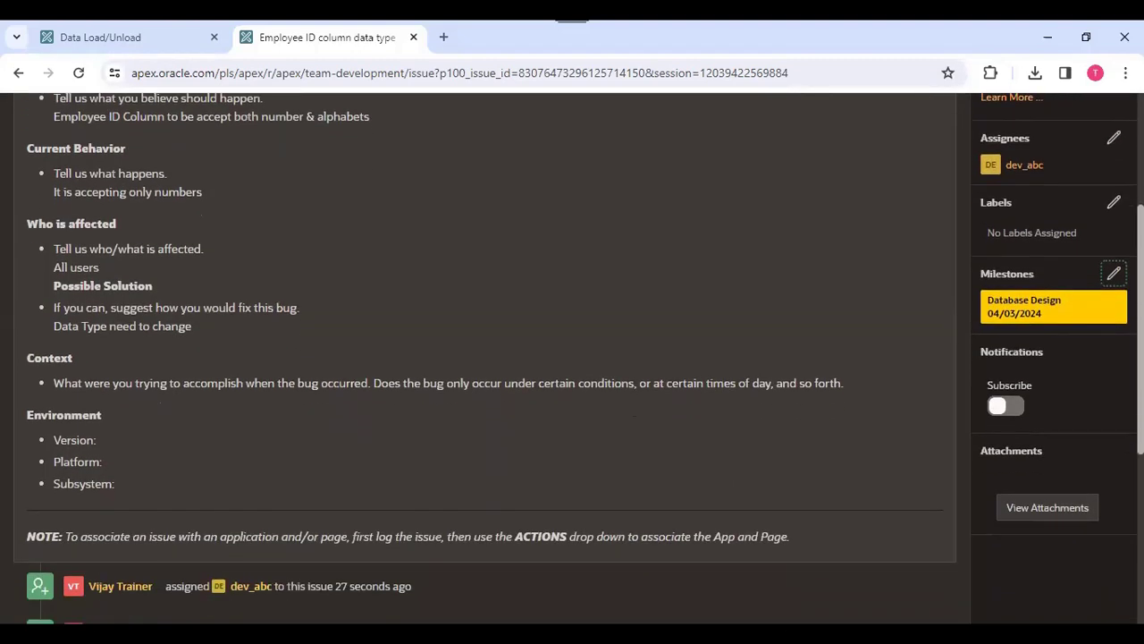
pyautogui.click(1113, 274)
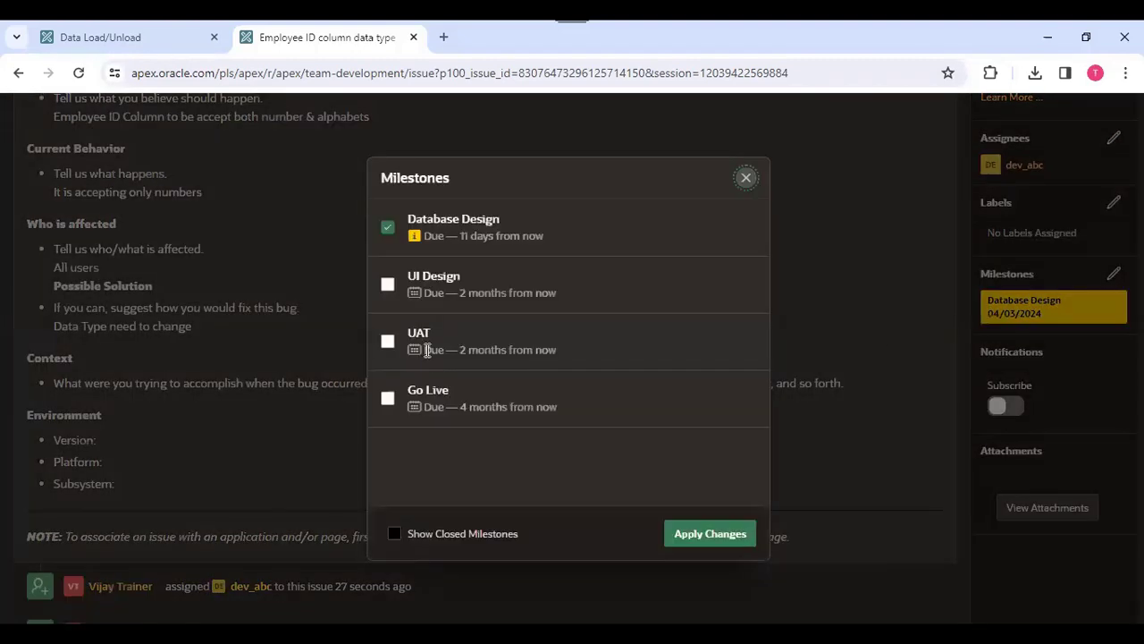
pyautogui.click(388, 284)
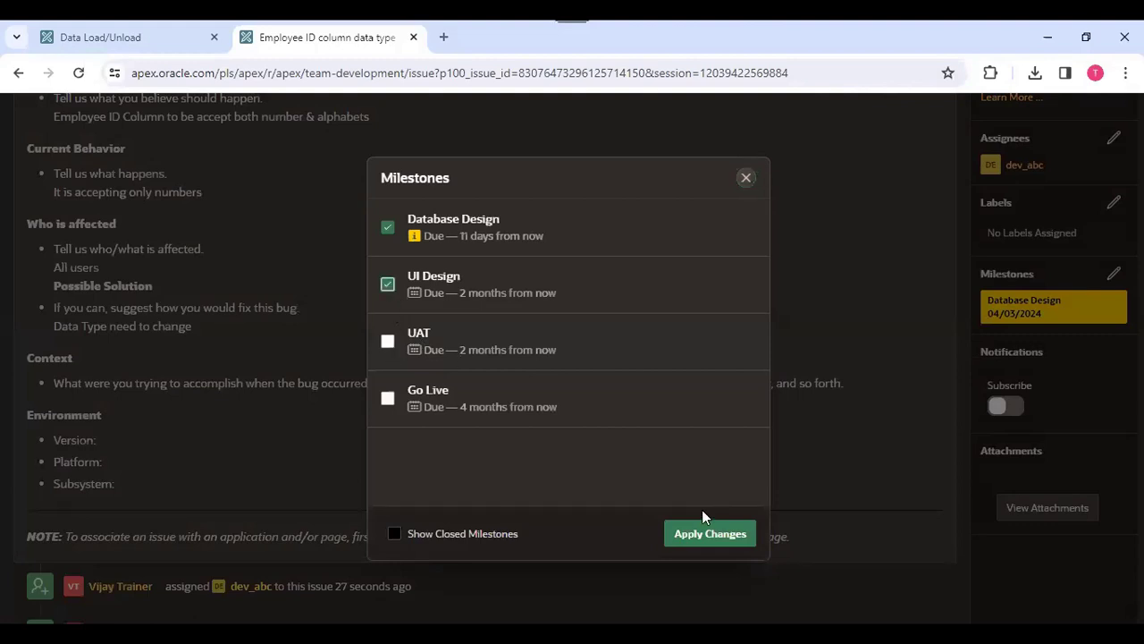
pyautogui.click(709, 533)
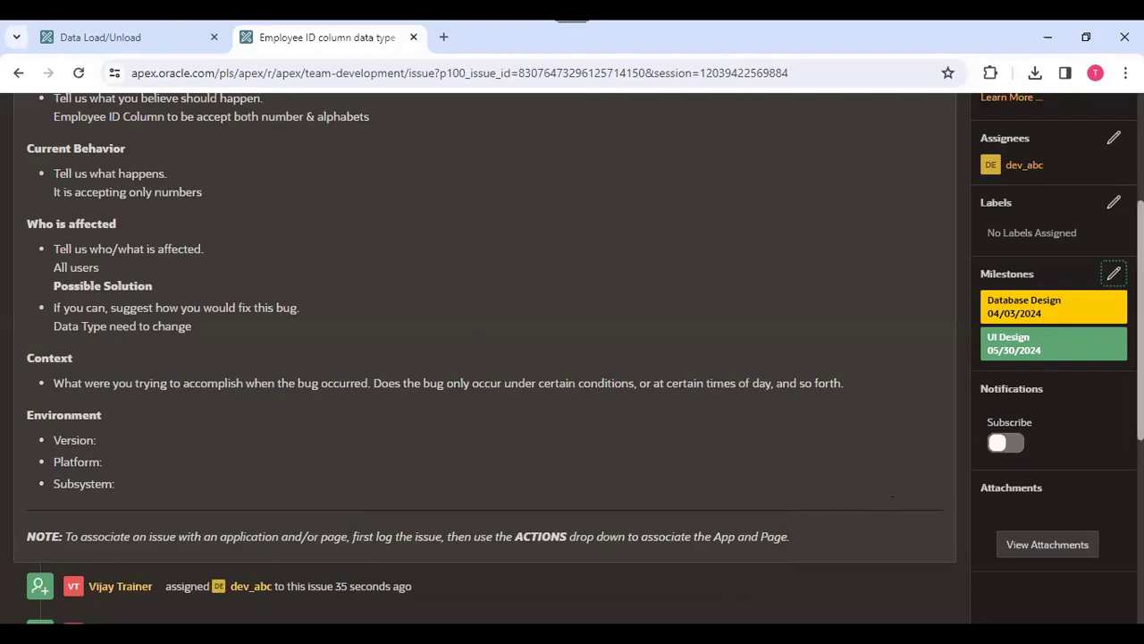
# - Close the Employee ID column data type issue
pyautogui.scroll(-1, 1050, 332)
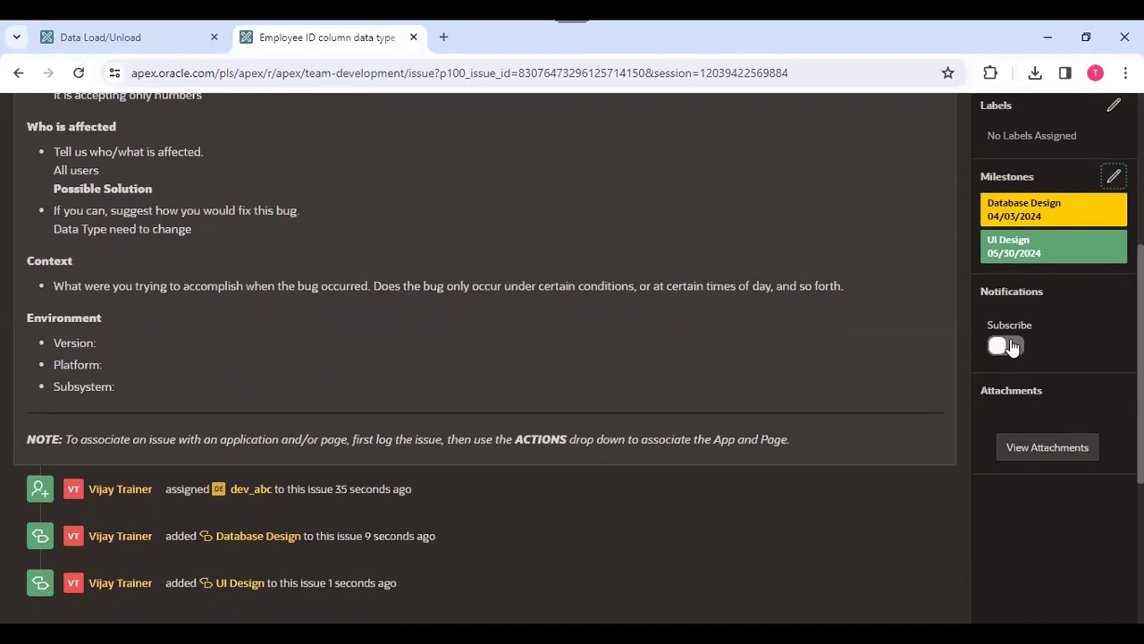
pyautogui.scroll(4, 876, 318)
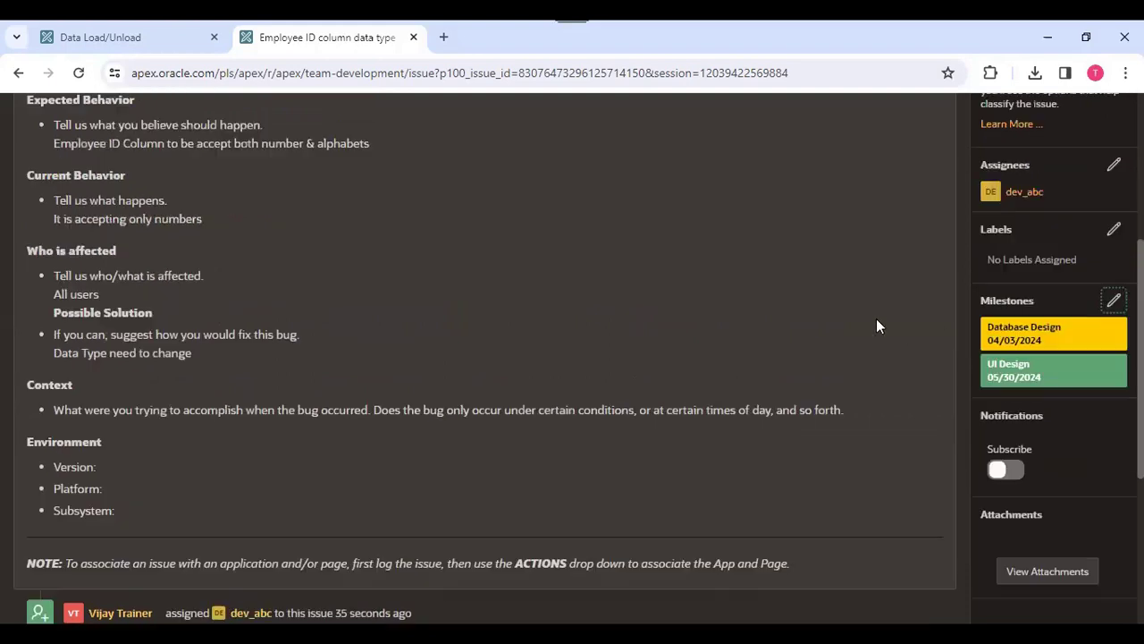
pyautogui.scroll(-5, 1035, 344)
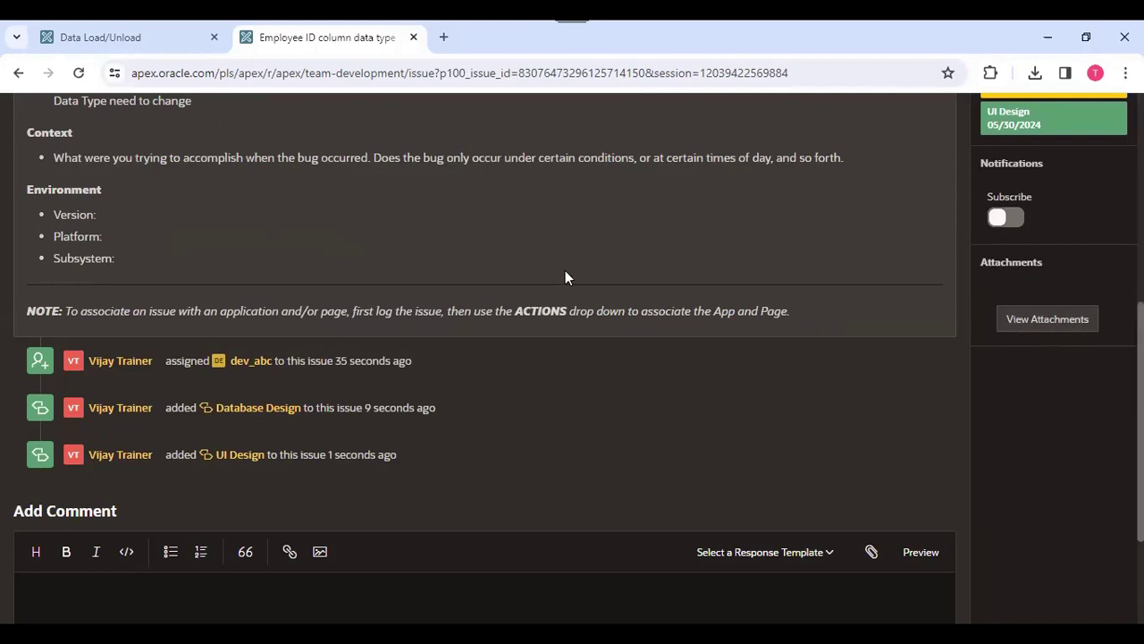
pyautogui.scroll(2, 1111, 434)
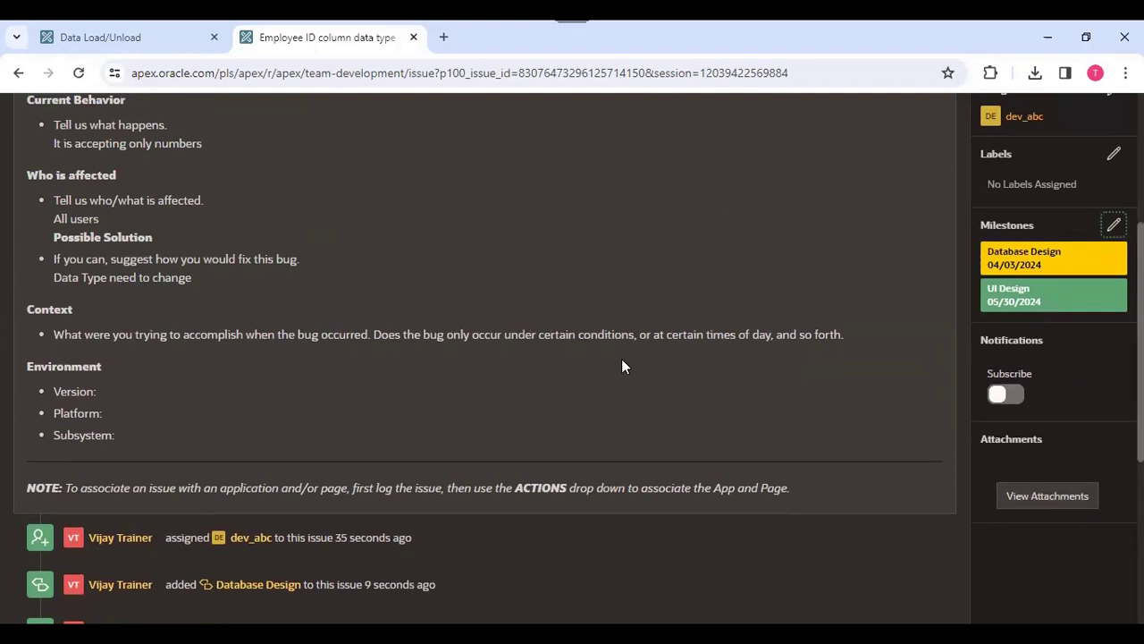
pyautogui.scroll(3, 859, 340)
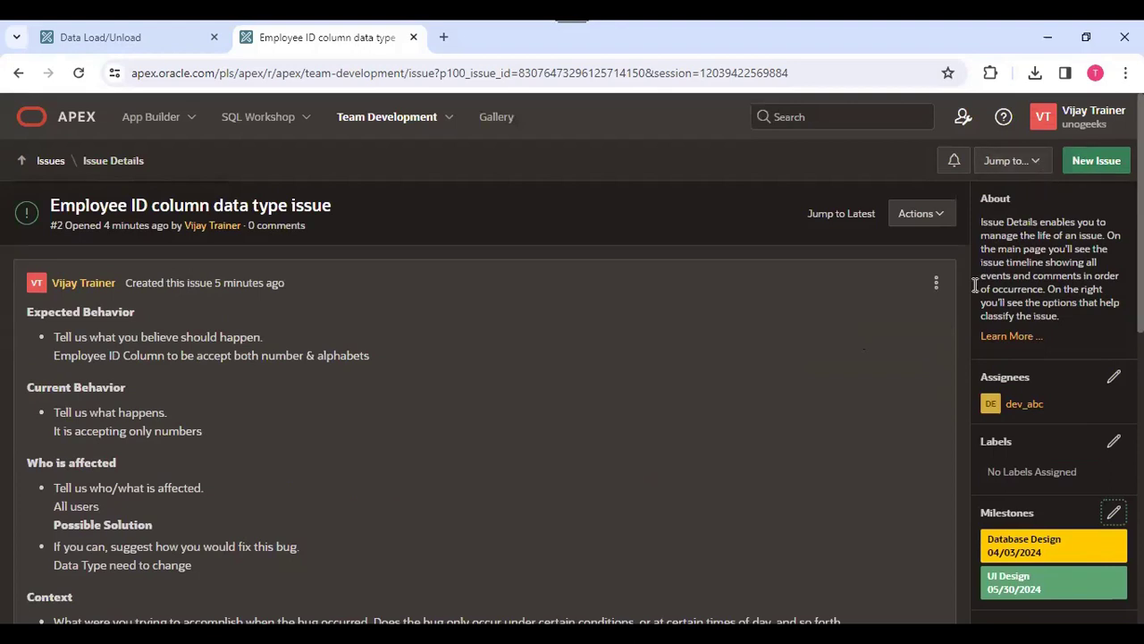
pyautogui.click(922, 213)
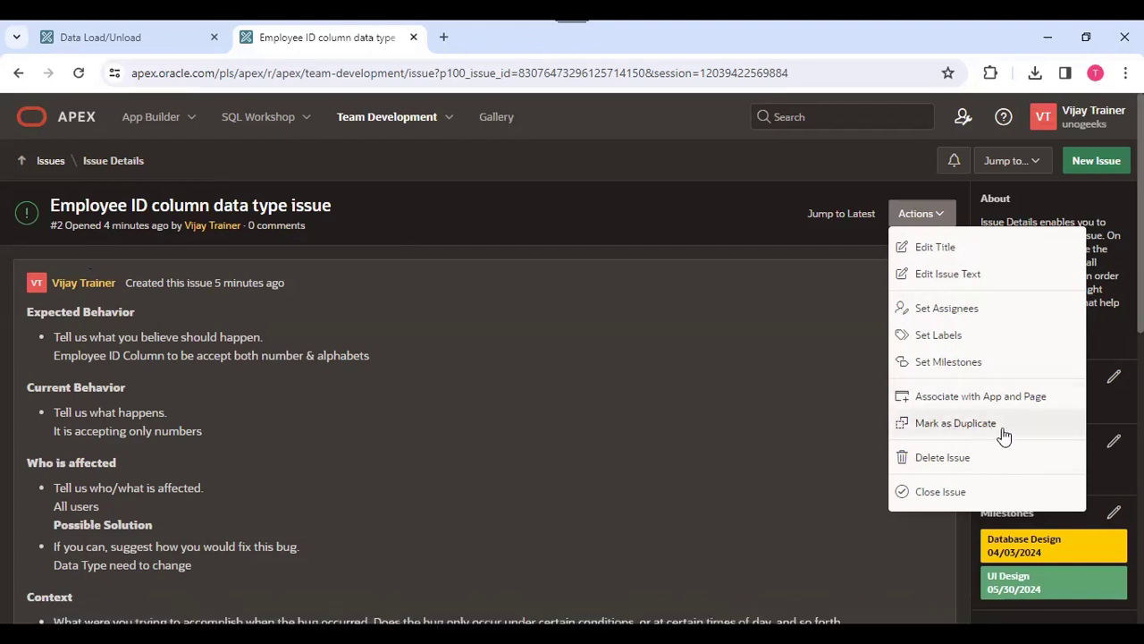
pyautogui.click(948, 491)
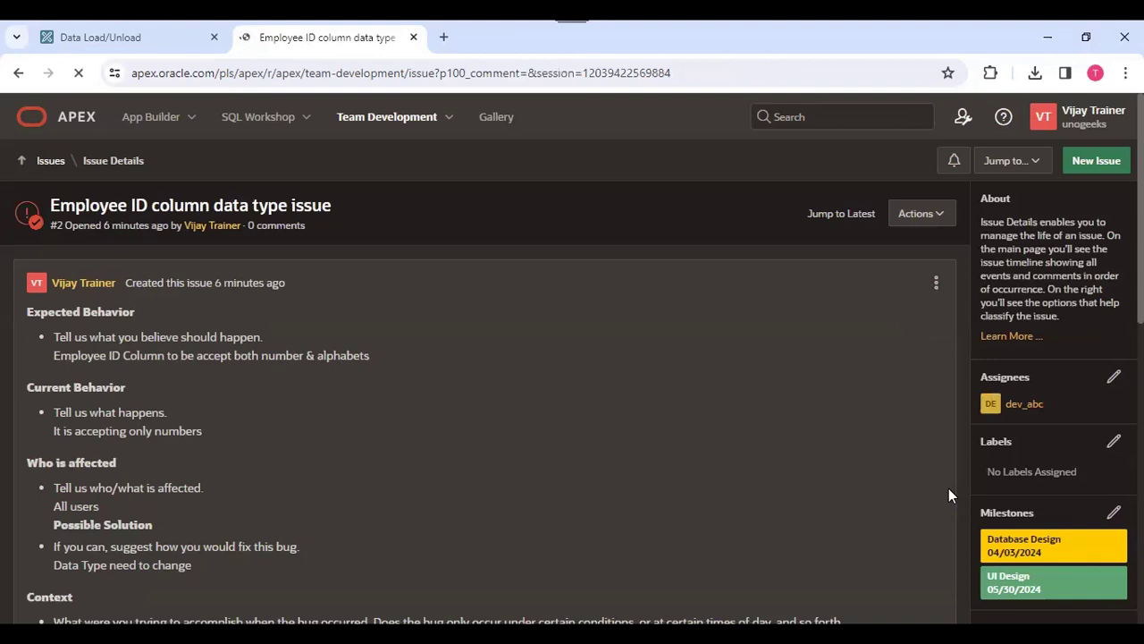
# - Review the closed issue's activity timeline and return to the issues list
pyautogui.scroll(-5, 1036, 413)
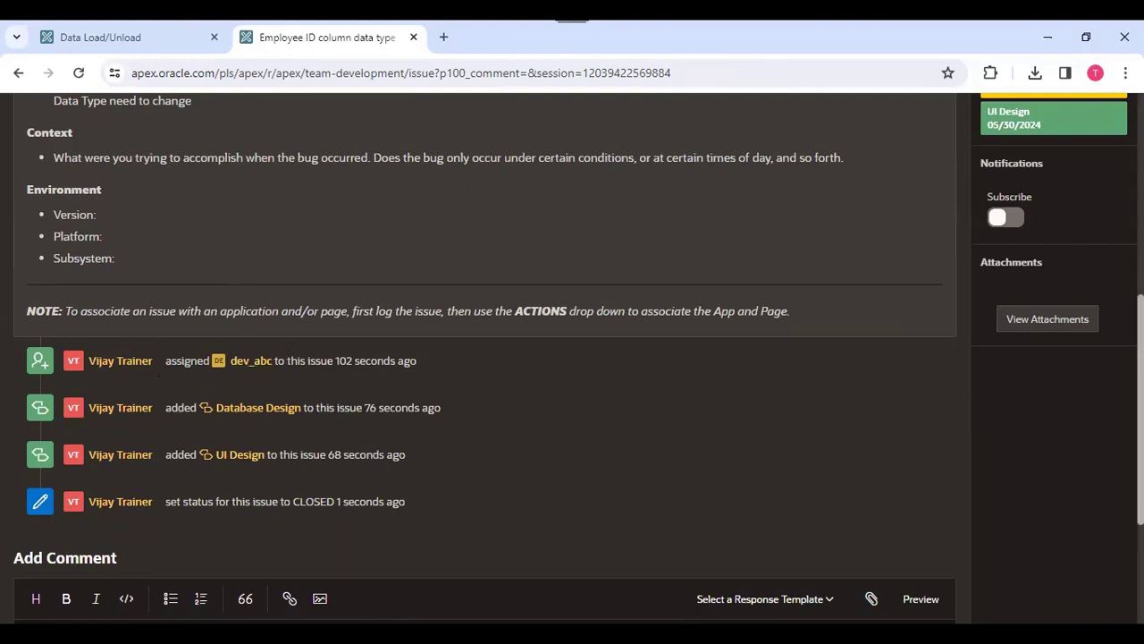
pyautogui.scroll(5, 957, 391)
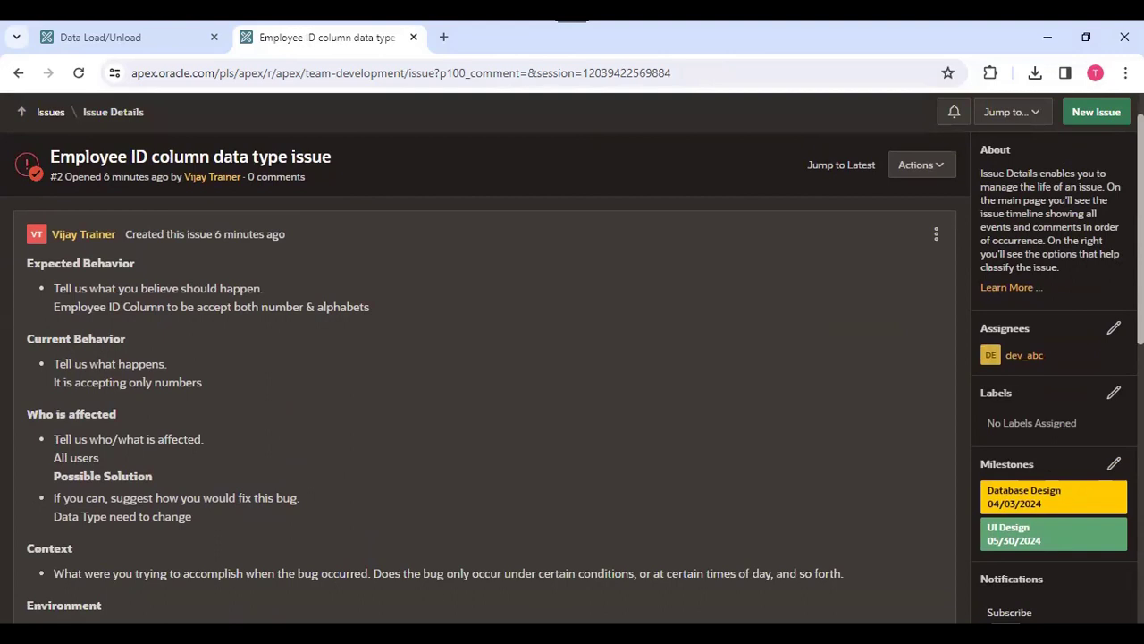
pyautogui.scroll(-5, 307, 423)
pyautogui.scroll(6, 306, 423)
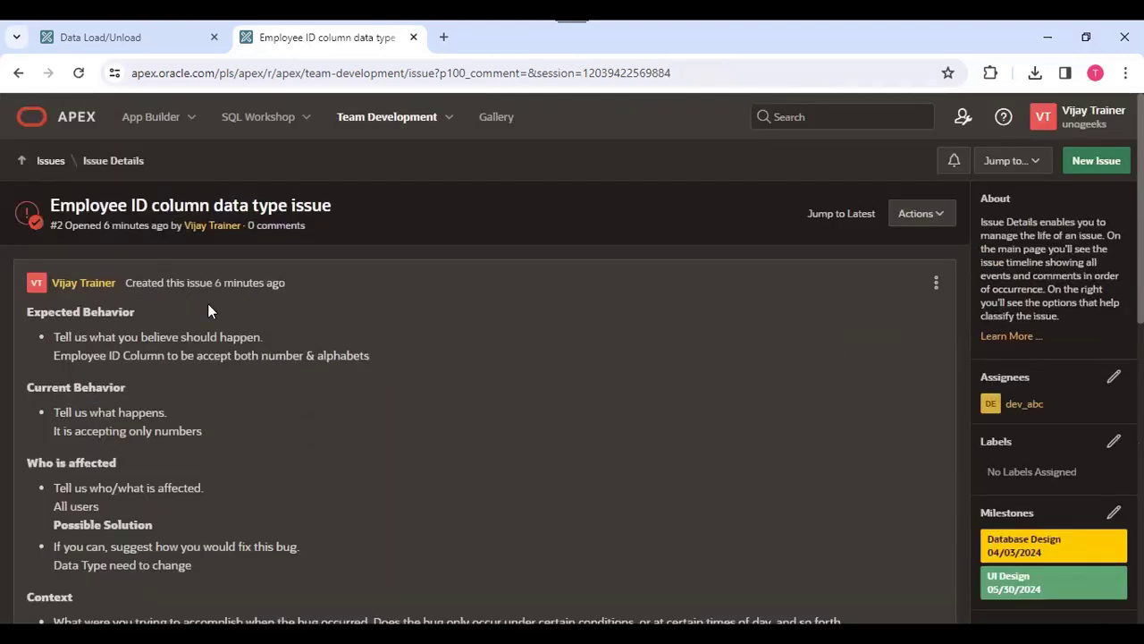
pyautogui.click(52, 161)
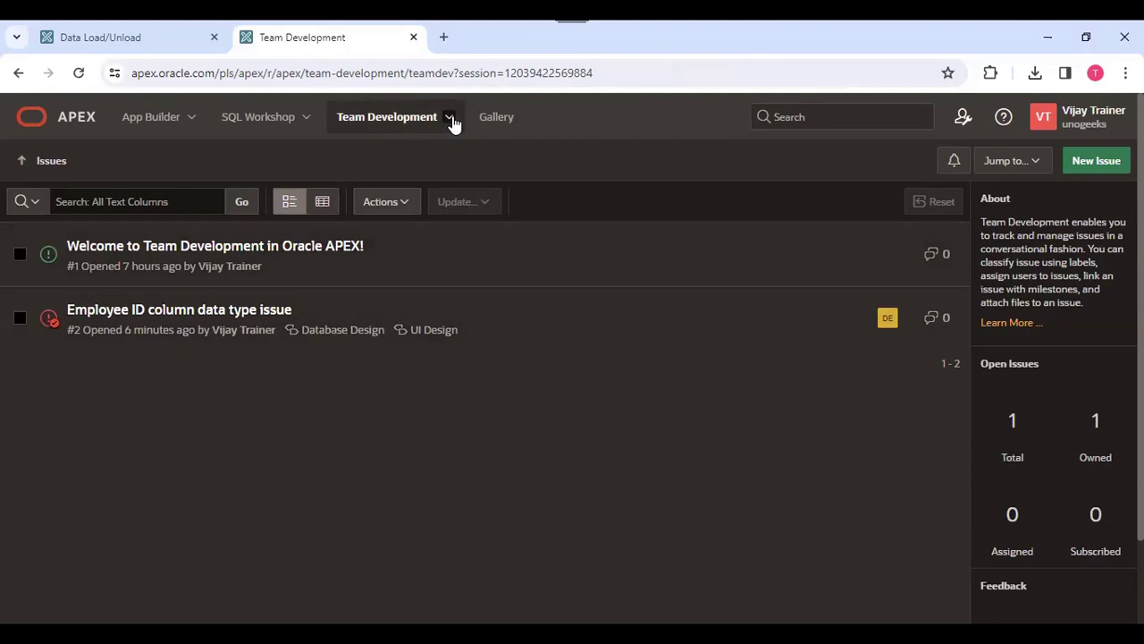
# - Open the Team Development Utilities page
pyautogui.click(450, 118)
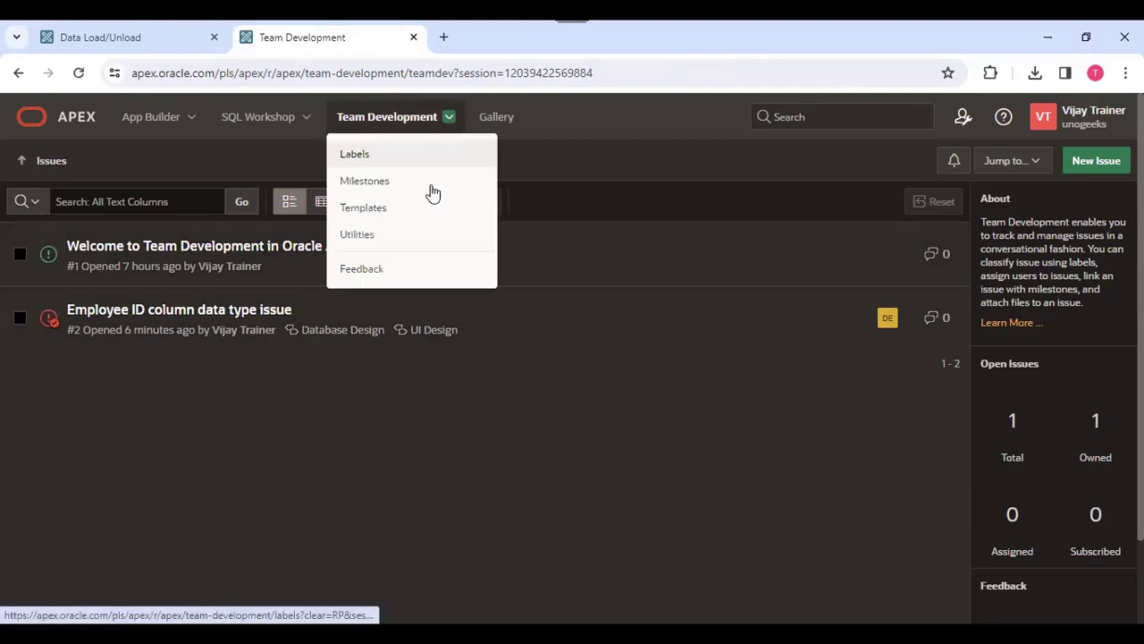
pyautogui.click(376, 242)
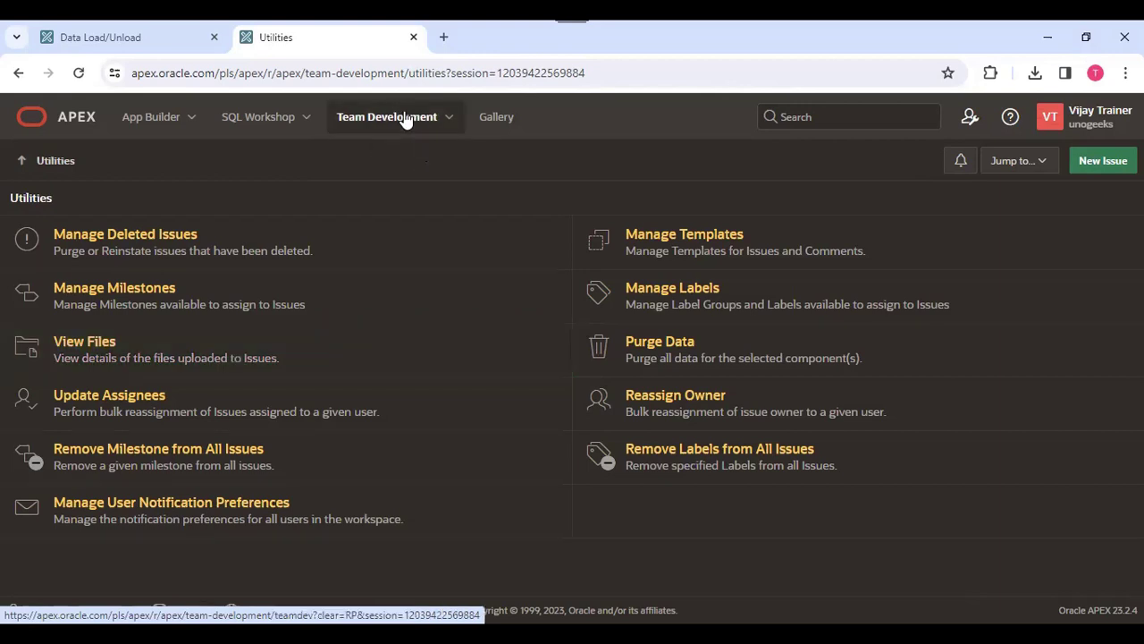
pyautogui.click(447, 119)
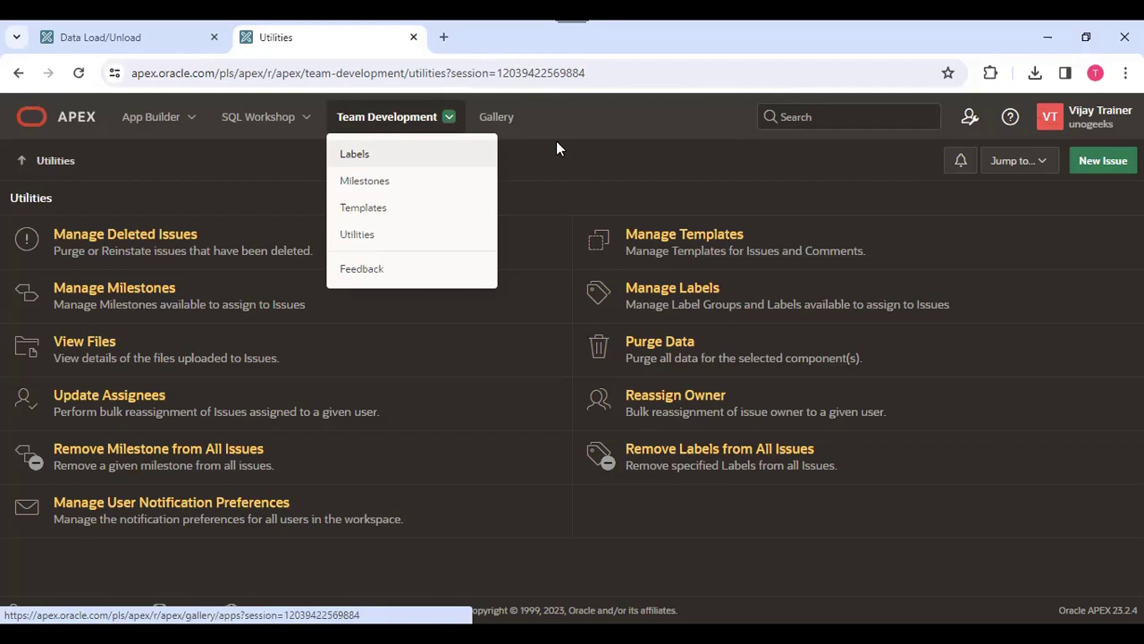
pyautogui.click(619, 151)
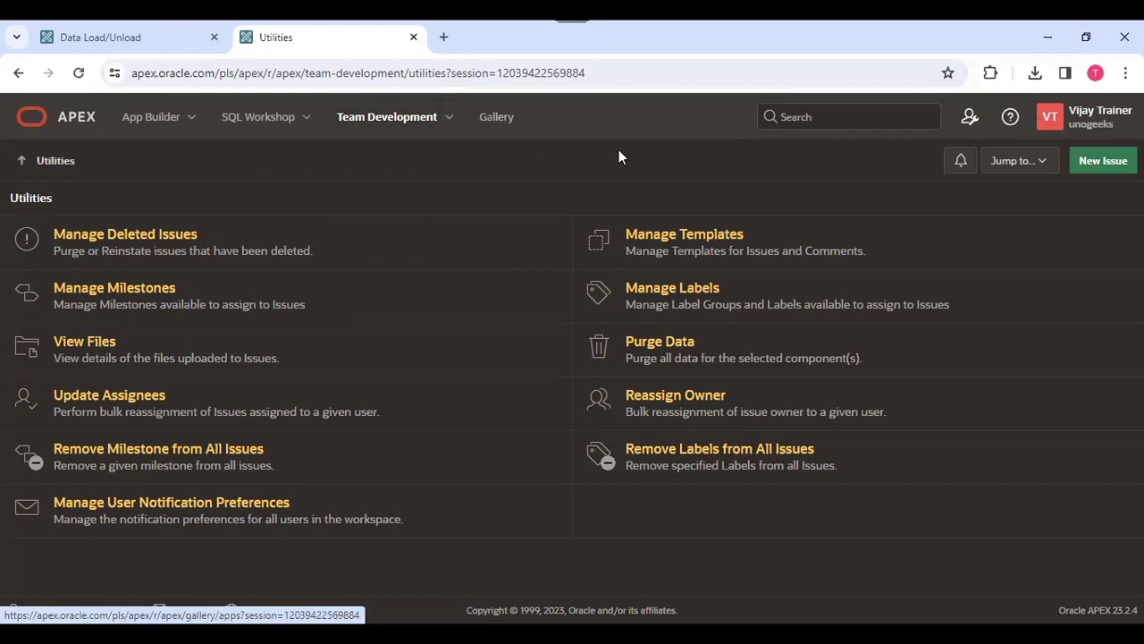
pyautogui.click(963, 121)
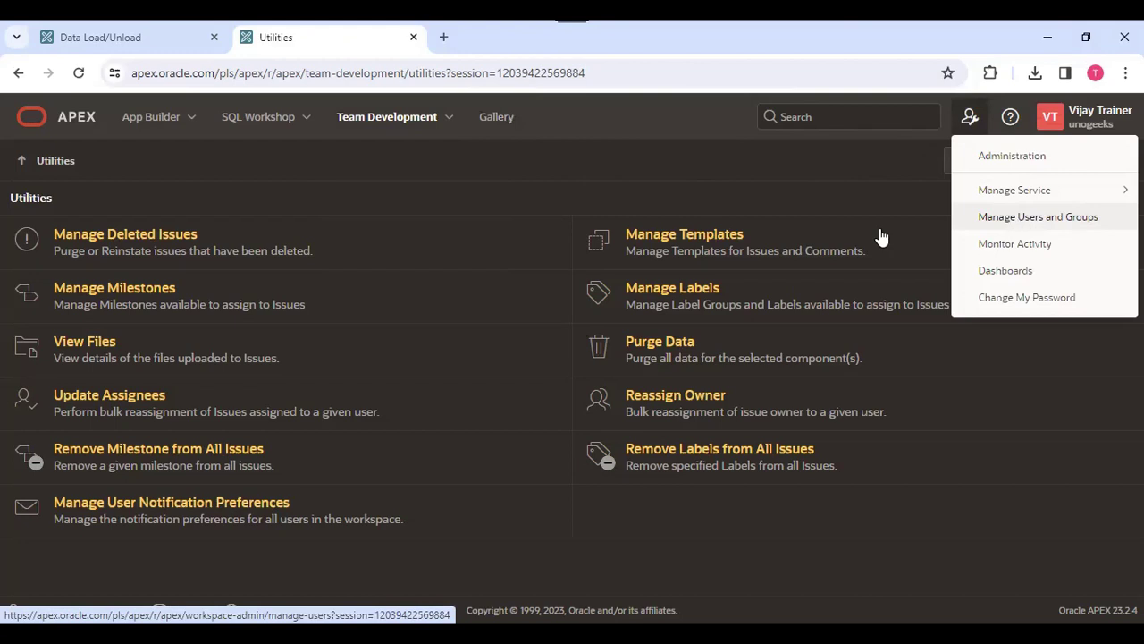
pyautogui.press('Escape')
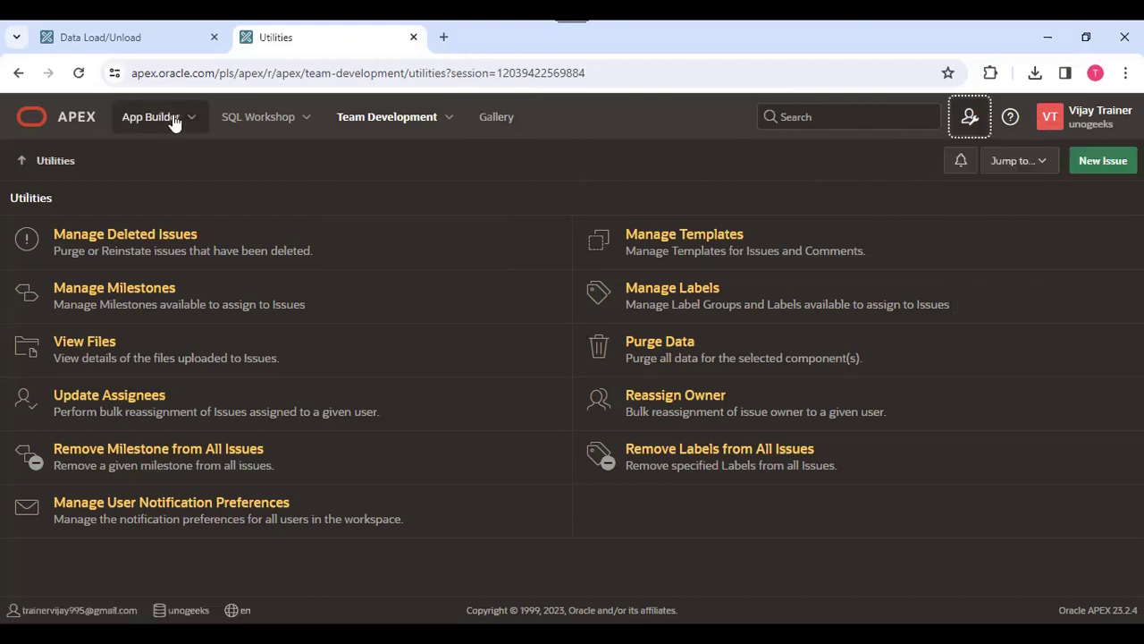